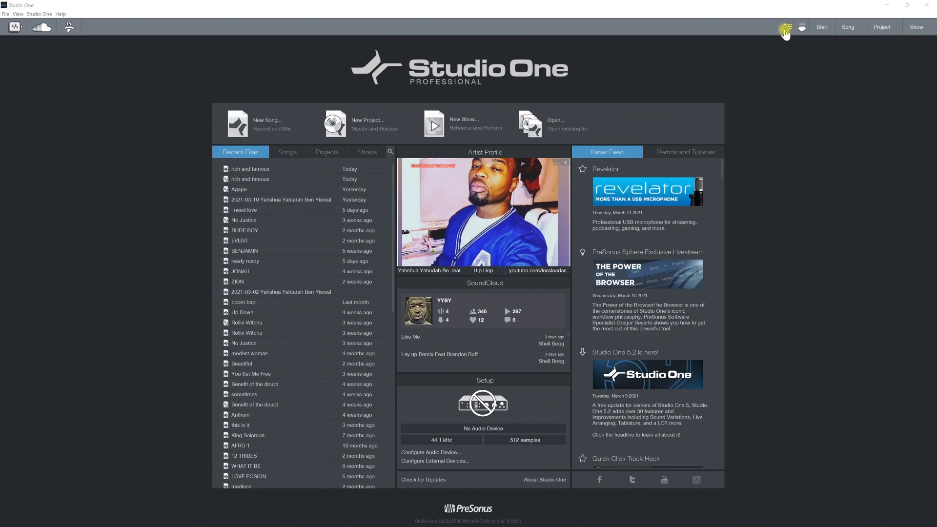
Open the song dated 2021-03-10 from the recent files list.
{"action": "left_click", "coordinate": [786, 30]}
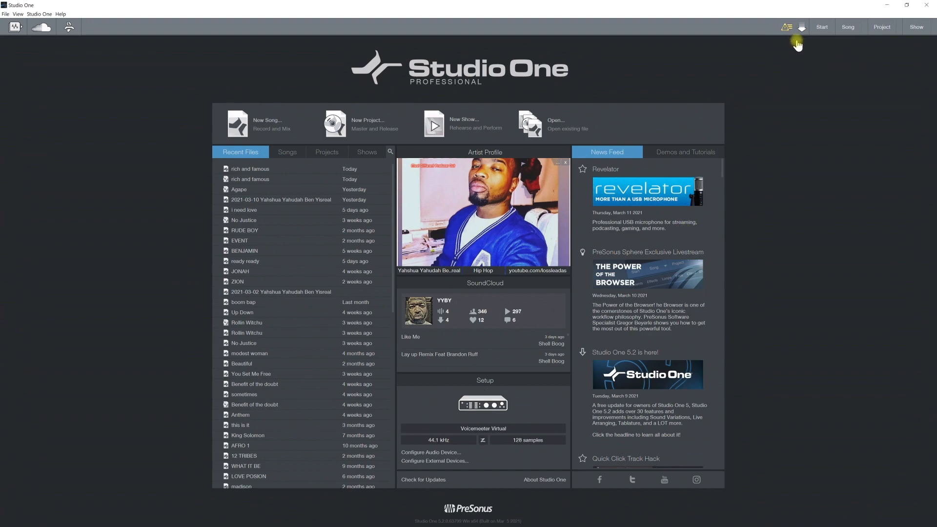
{"action": "mouse_move", "coordinate": [787, 32]}
{"action": "left_click", "coordinate": [286, 201]}
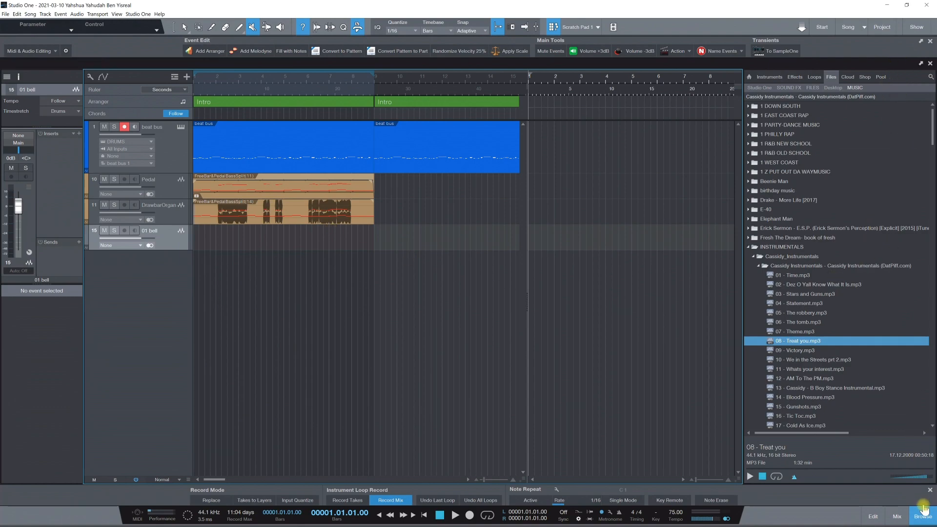
Show the browser's Cloud section and open the SoundCloud folder.
{"action": "left_click", "coordinate": [924, 515]}
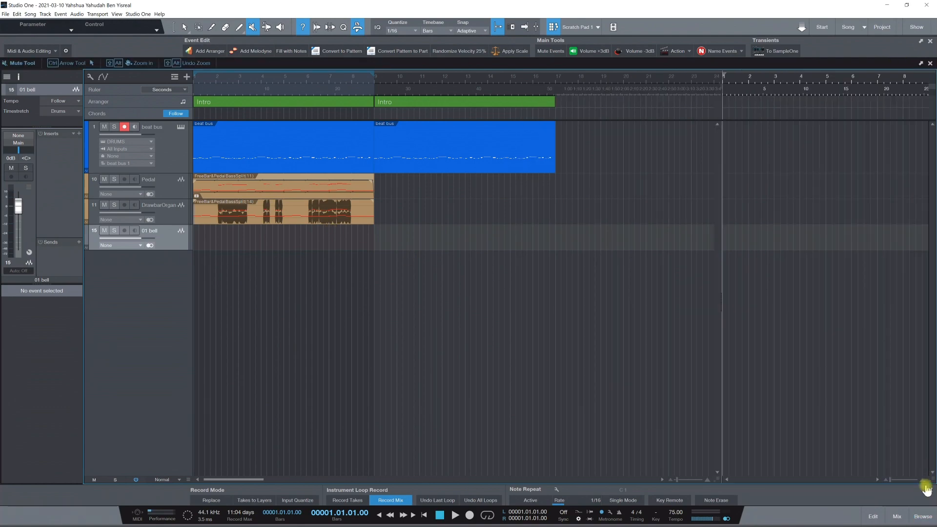
{"action": "left_click", "coordinate": [924, 514]}
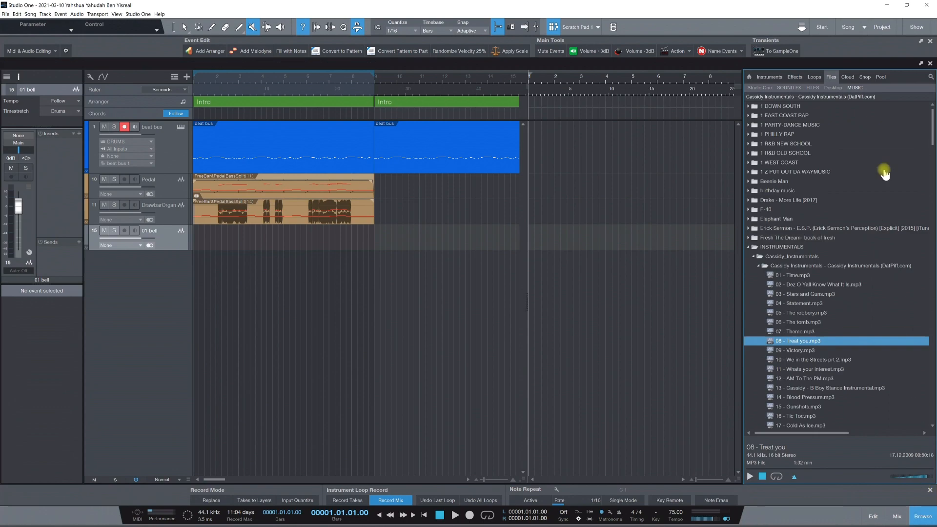
{"action": "left_click", "coordinate": [848, 77]}
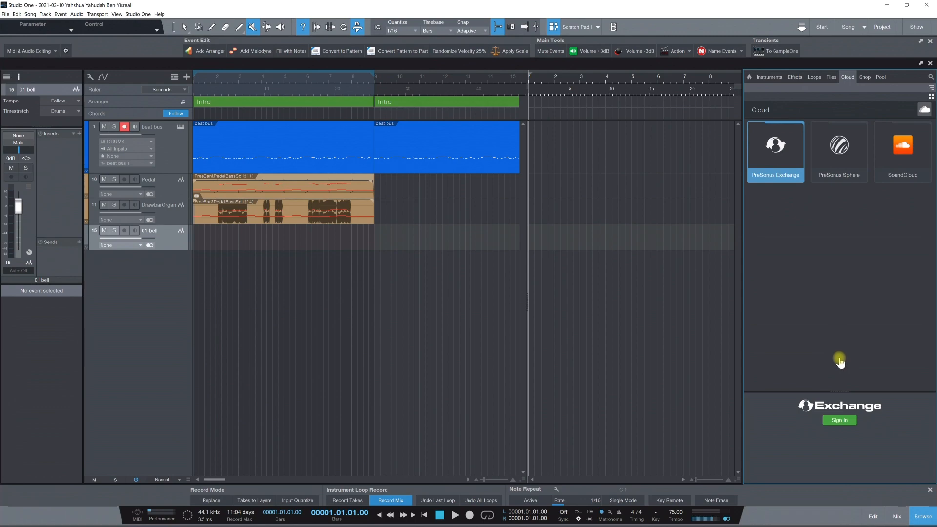
{"action": "double_click", "coordinate": [898, 148]}
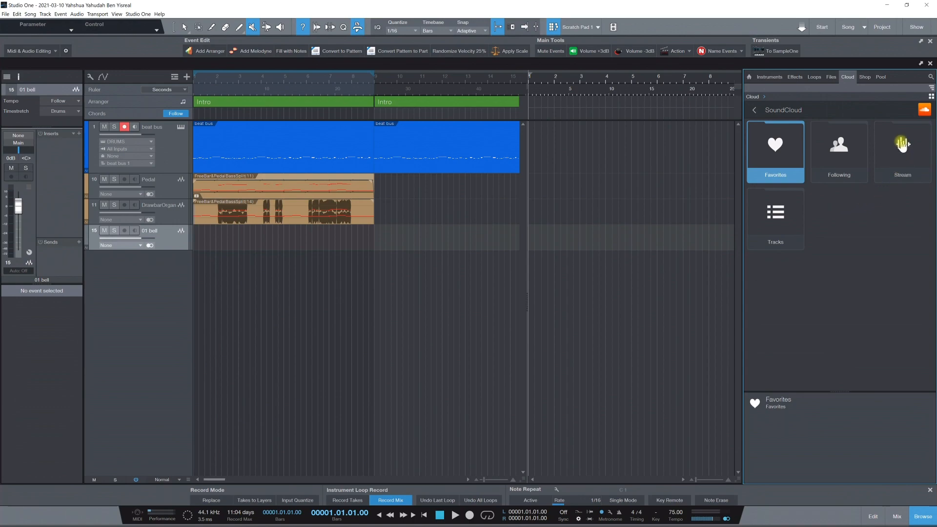
In the SoundCloud Following folder, open the artist with "No Justice Feat YYBY and T Mills" and briefly preview that track.
{"action": "double_click", "coordinate": [839, 146]}
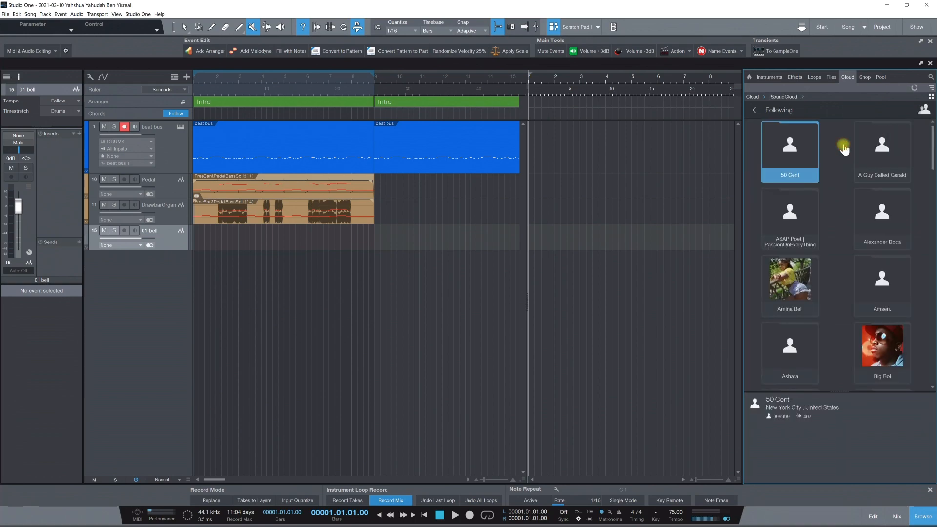
{"action": "left_click_drag", "start_coordinate": [930, 142], "coordinate": [930, 247]}
{"action": "double_click", "coordinate": [811, 188]}
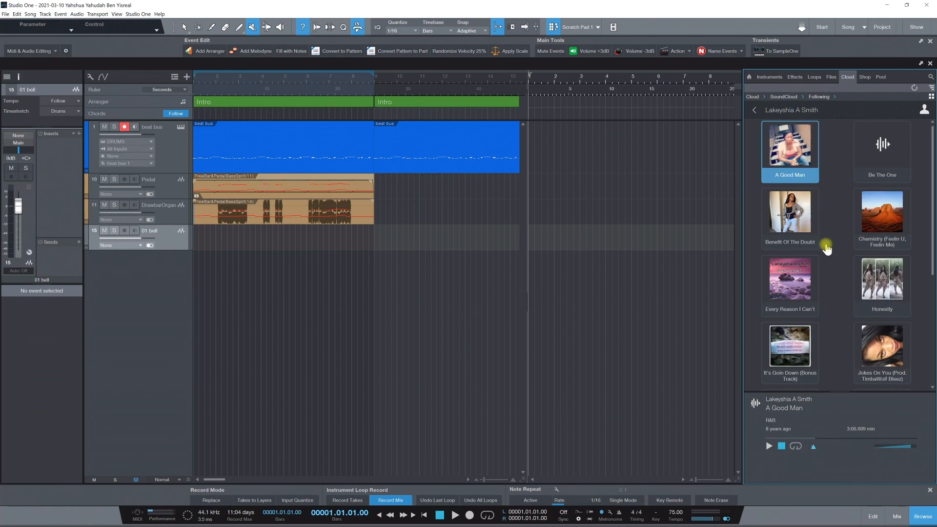
{"action": "left_click_drag", "start_coordinate": [931, 161], "coordinate": [933, 256]}
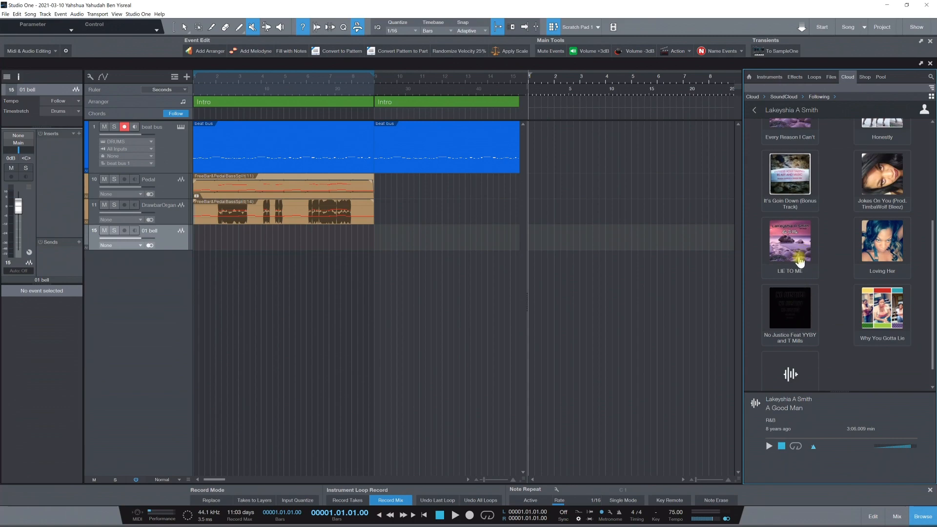
{"action": "left_click", "coordinate": [798, 328]}
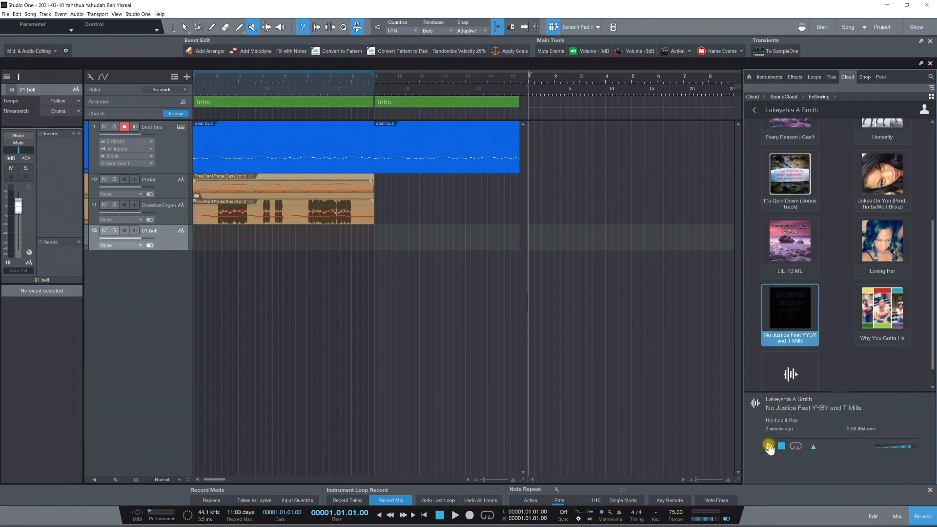
{"action": "left_click", "coordinate": [769, 446]}
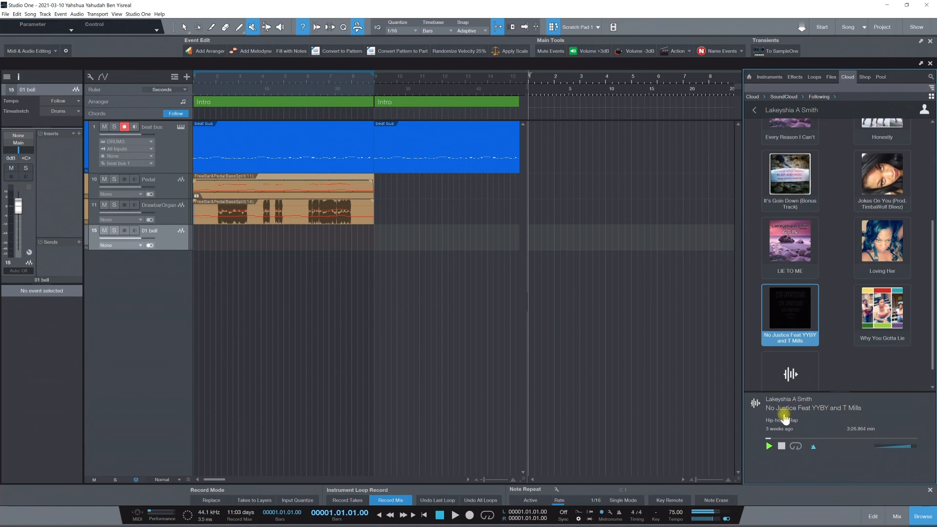
{"action": "left_click", "coordinate": [781, 446]}
View the account's own SoundCloud Tracks folder and return to the Cloud overview.
{"action": "left_click", "coordinate": [755, 112]}
{"action": "left_click", "coordinate": [755, 112]}
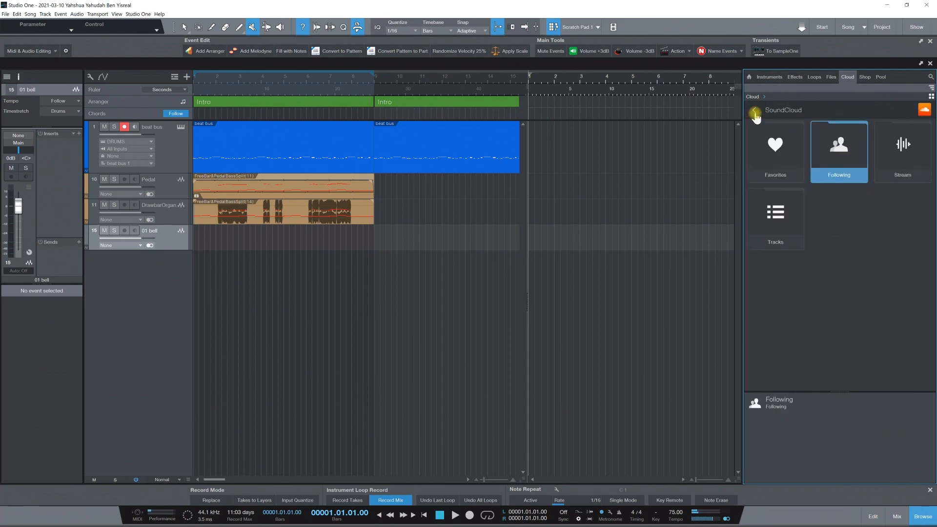
{"action": "left_click", "coordinate": [779, 219]}
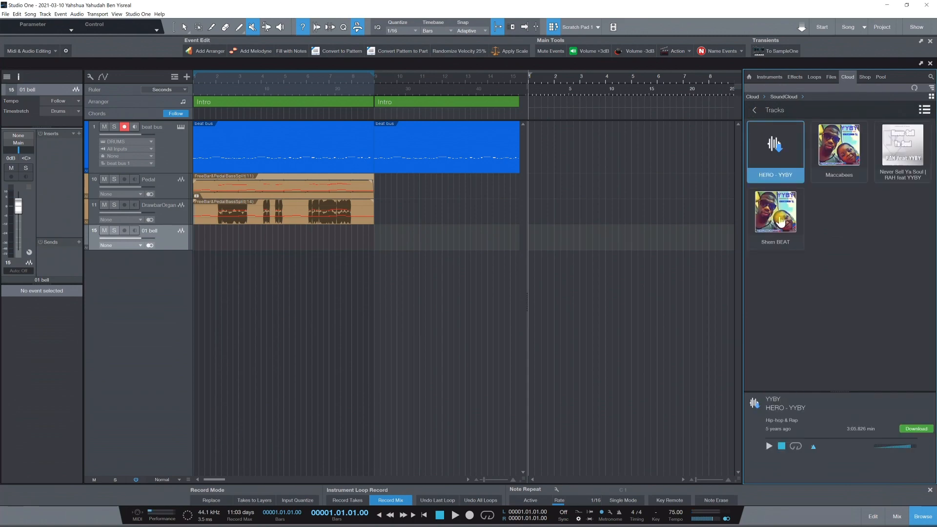
{"action": "left_click", "coordinate": [755, 111]}
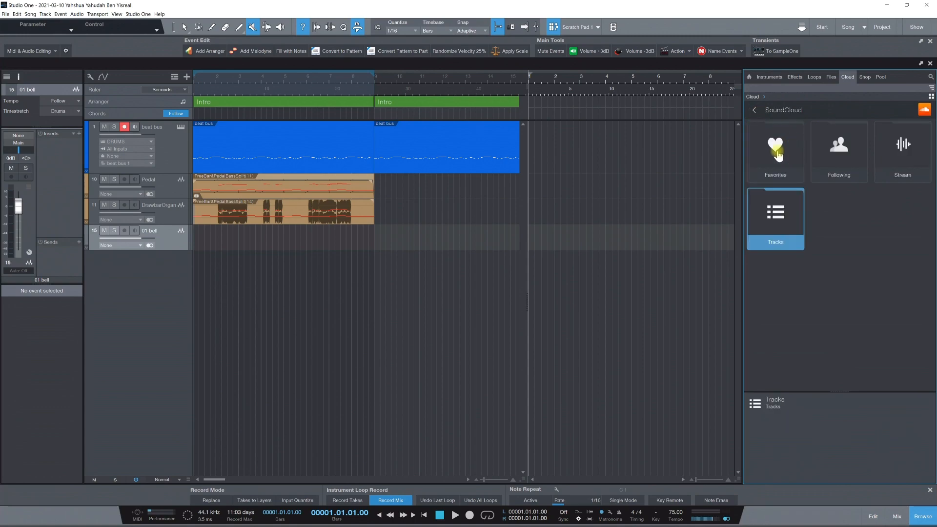
{"action": "left_click", "coordinate": [754, 110]}
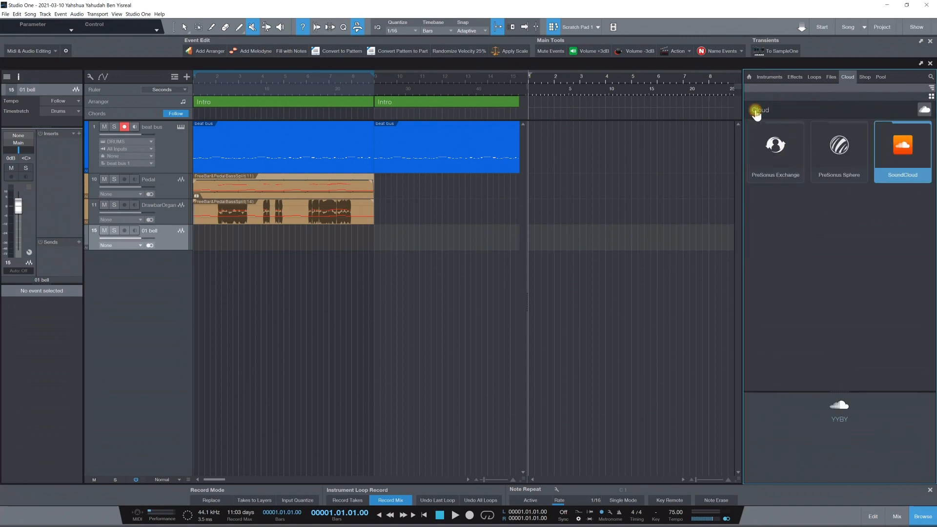
Look through the PreSonus Exchange categories and its Color Schemes, and return to the Cloud overview.
{"action": "left_click", "coordinate": [776, 151]}
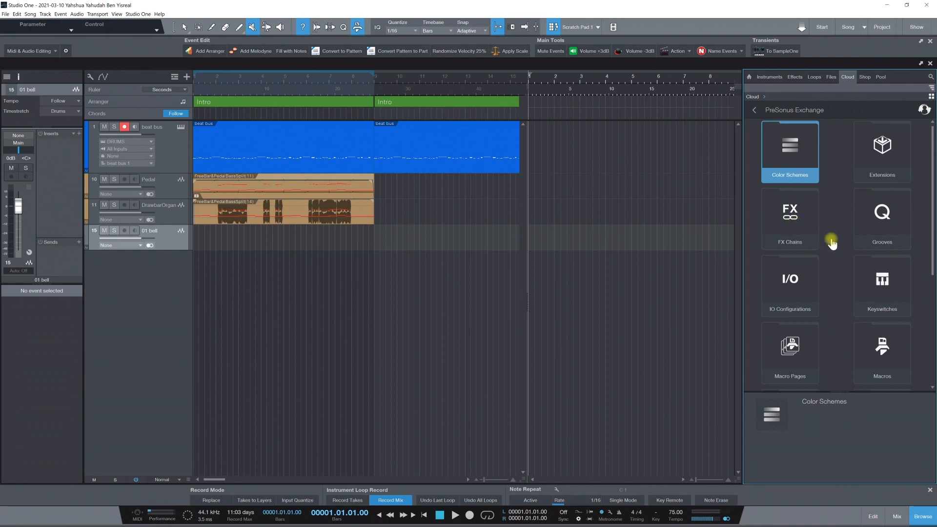
{"action": "scroll", "coordinate": [796, 266], "scroll_direction": "down", "scroll_amount": 5}
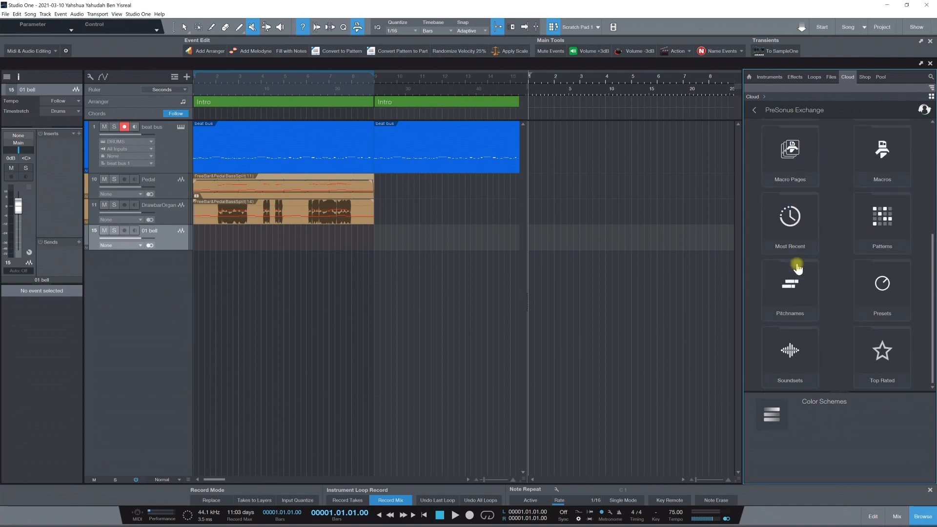
{"action": "scroll", "coordinate": [796, 266], "scroll_direction": "up", "scroll_amount": 5}
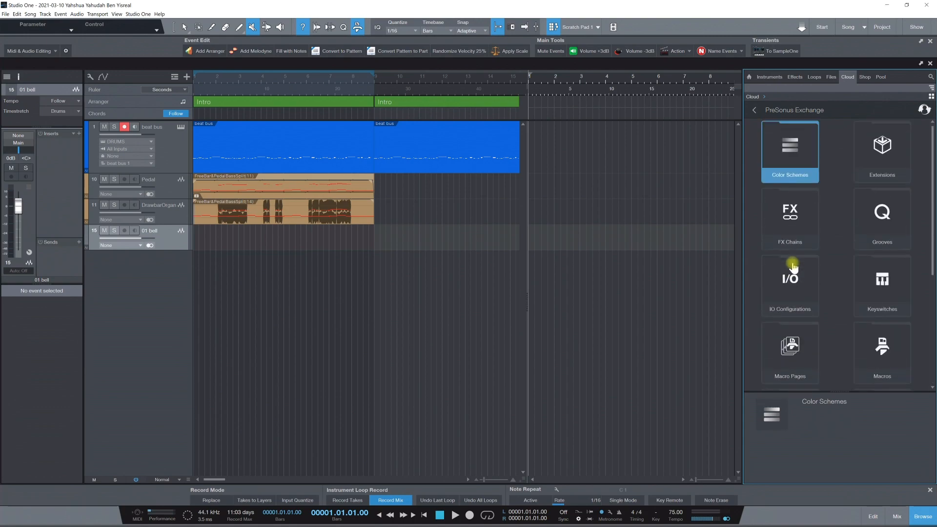
{"action": "left_click", "coordinate": [796, 155]}
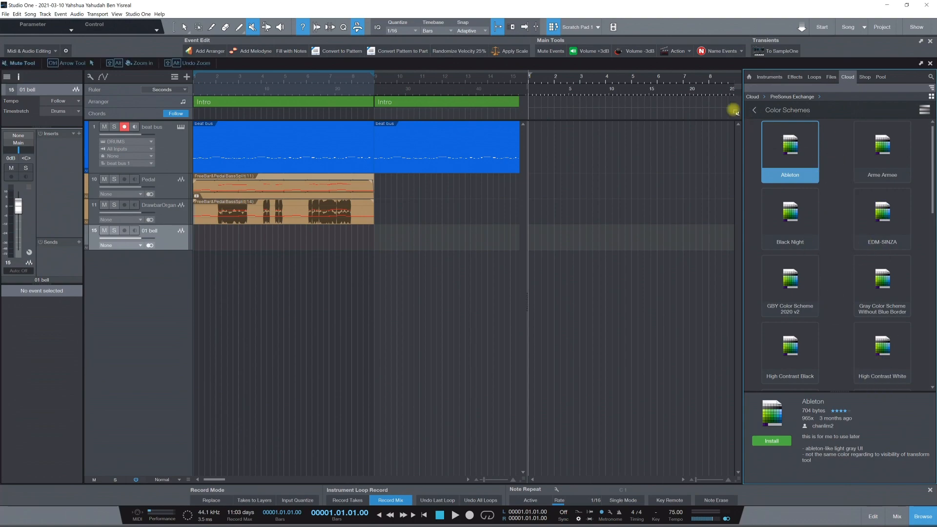
{"action": "left_click", "coordinate": [754, 112]}
{"action": "left_click", "coordinate": [754, 112]}
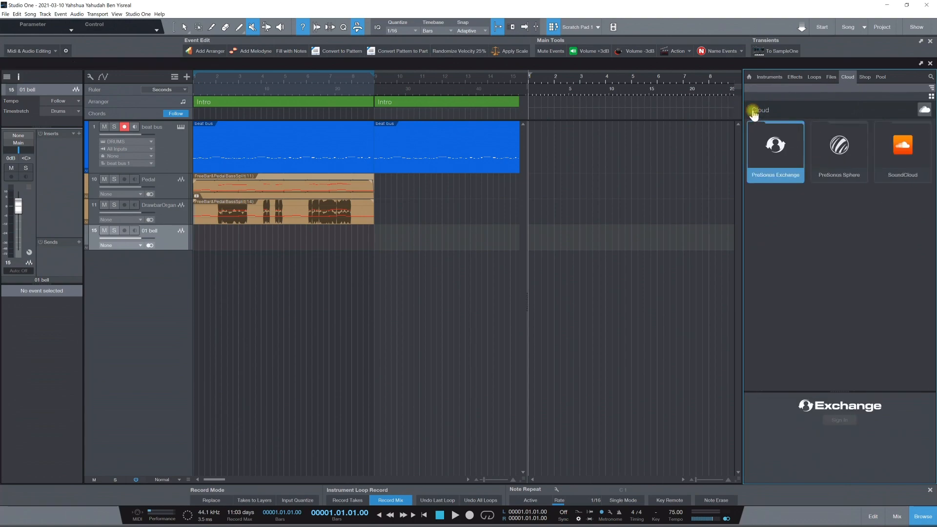
Look inside the PreSonus Sphere folder and return to the Cloud overview.
{"action": "left_click", "coordinate": [835, 144]}
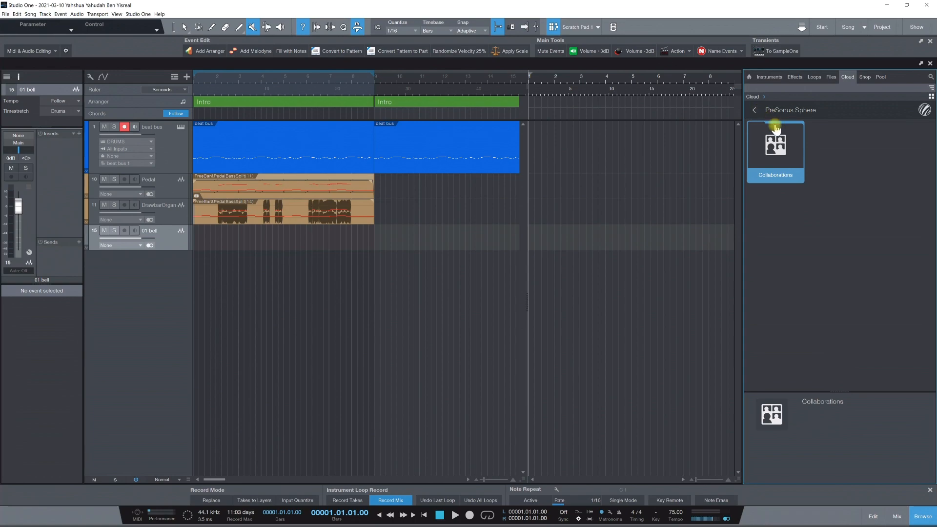
{"action": "left_click", "coordinate": [755, 110]}
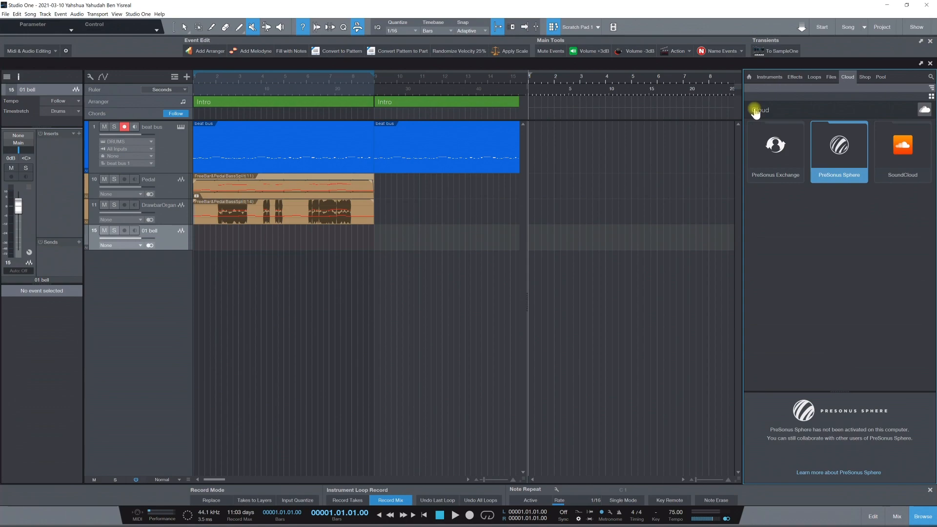
Select the 01 bell track and expand the Tool folder in the effects browser, collapsing the EQ folder.
{"action": "left_click", "coordinate": [161, 241]}
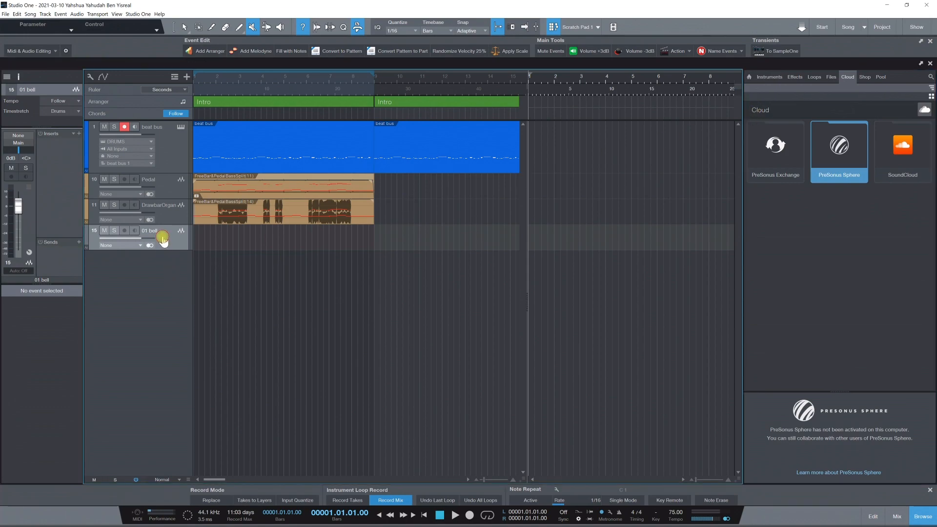
{"action": "left_click", "coordinate": [793, 77]}
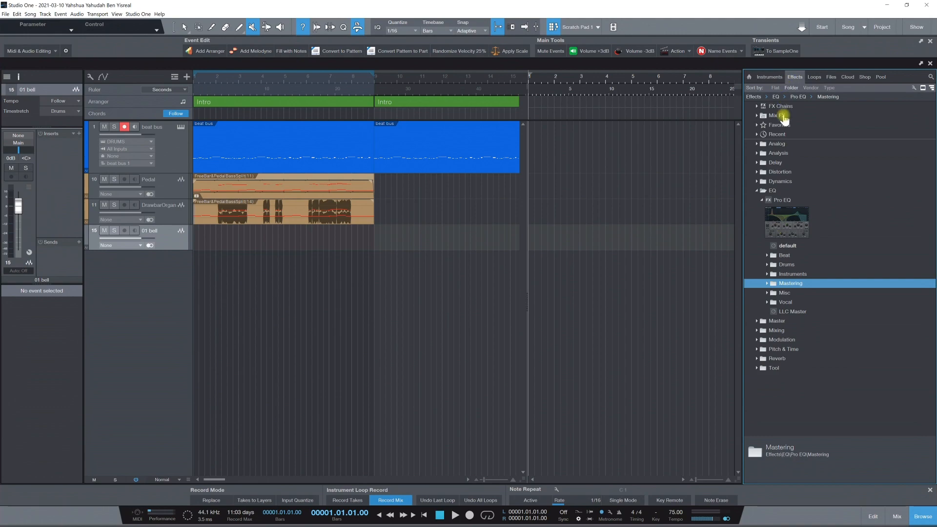
{"action": "left_click", "coordinate": [758, 191]}
{"action": "left_click", "coordinate": [757, 247]}
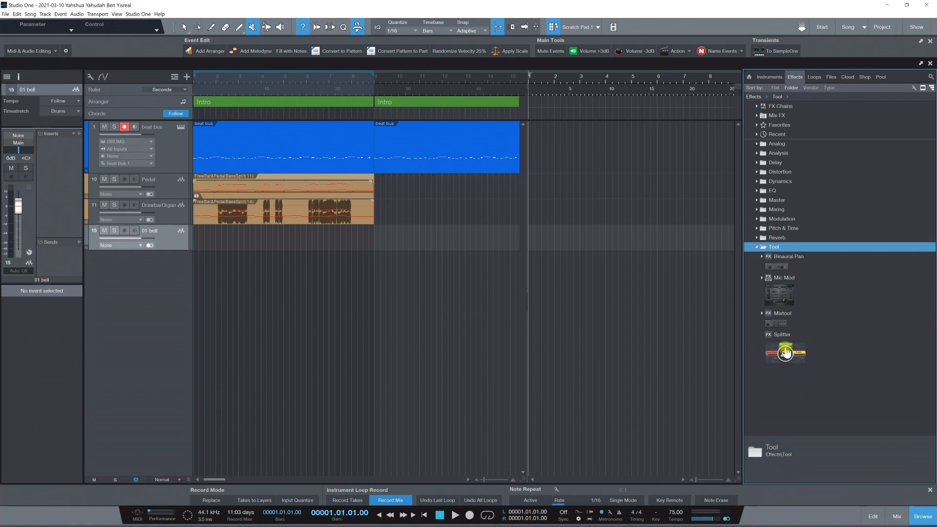
Select the DrawbarOrgan track and check the mixer.
{"action": "left_click_drag", "start_coordinate": [786, 353], "coordinate": [168, 211]}
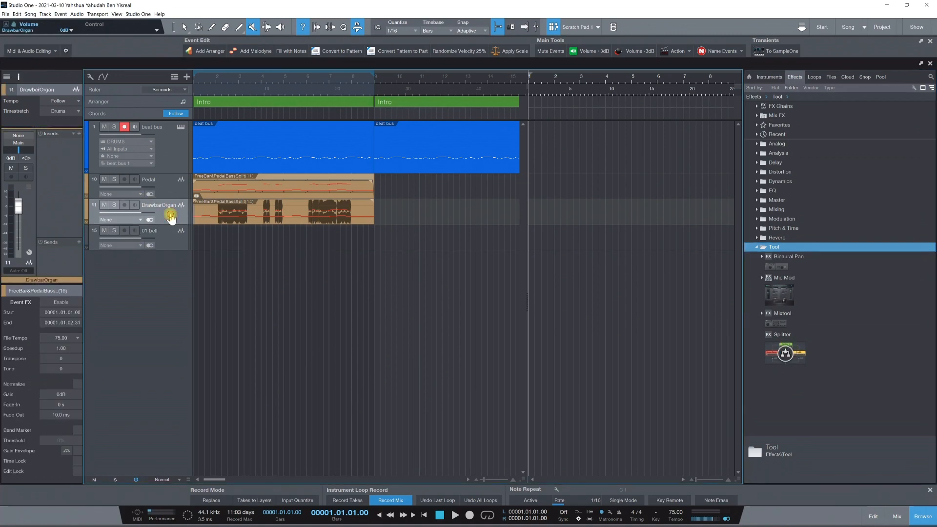
{"action": "key", "text": "F3"}
{"action": "left_click", "coordinate": [892, 516]}
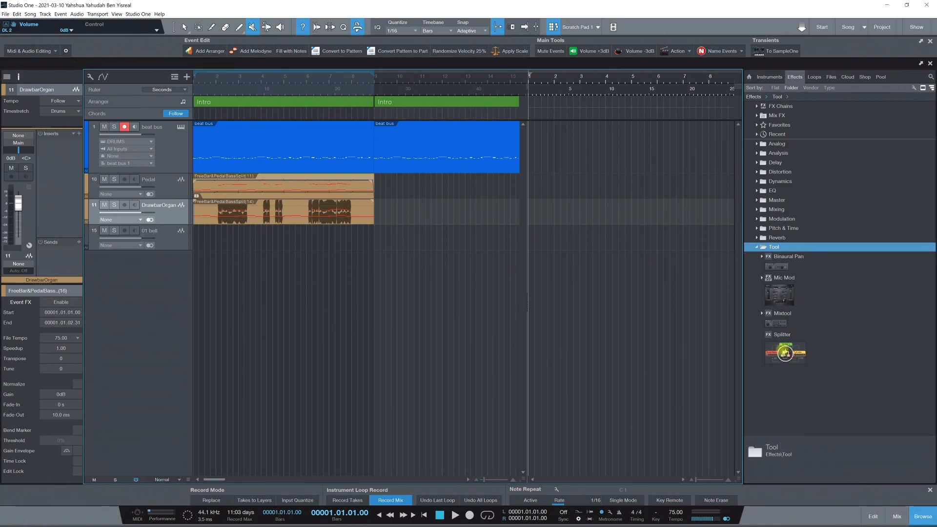
Insert a Splitter on the 01 bell track and add the Open AIR reverb to its second branch.
{"action": "left_click_drag", "start_coordinate": [791, 354], "coordinate": [175, 242]}
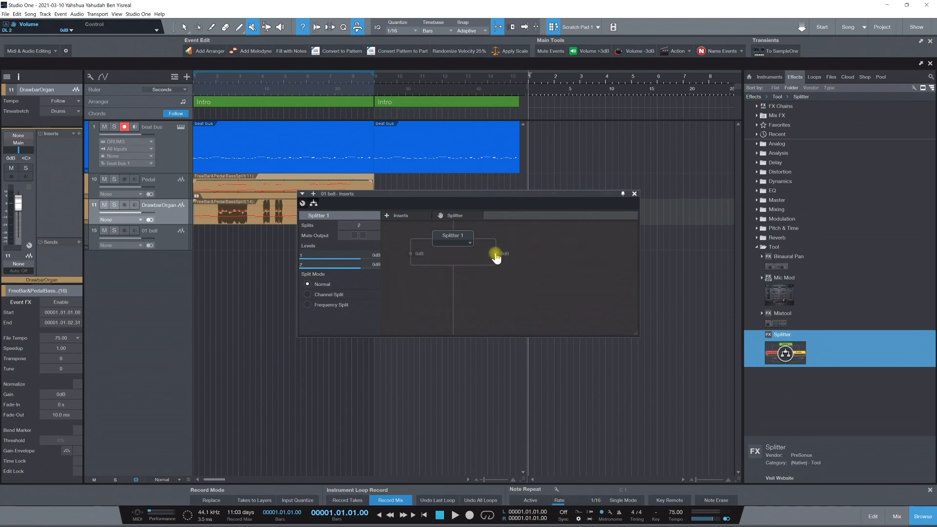
{"action": "left_click", "coordinate": [757, 247]}
{"action": "left_click", "coordinate": [757, 238]}
{"action": "left_click_drag", "start_coordinate": [785, 283], "coordinate": [506, 256]}
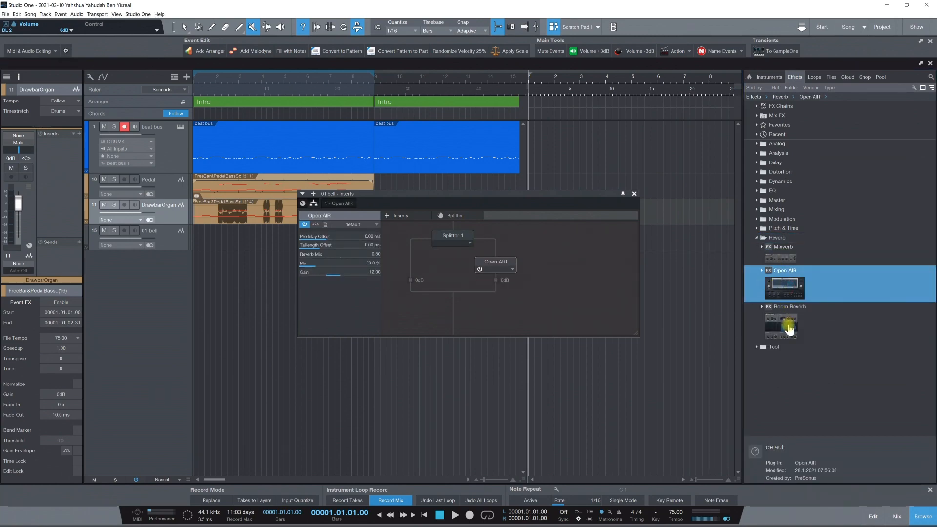
Add the Autofilter modulation effect to the Splitter's first branch and close the 01 bell inserts window.
{"action": "left_click", "coordinate": [756, 218]}
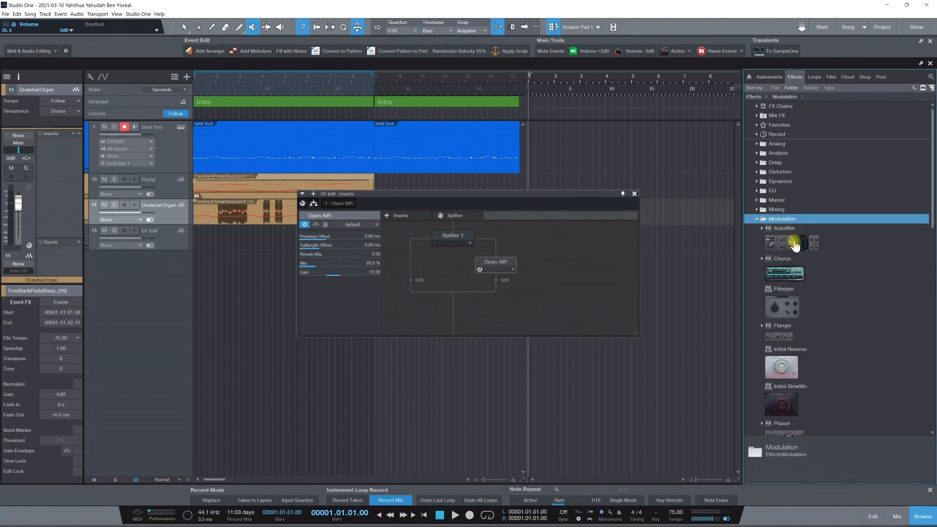
{"action": "left_click_drag", "start_coordinate": [793, 242], "coordinate": [415, 276]}
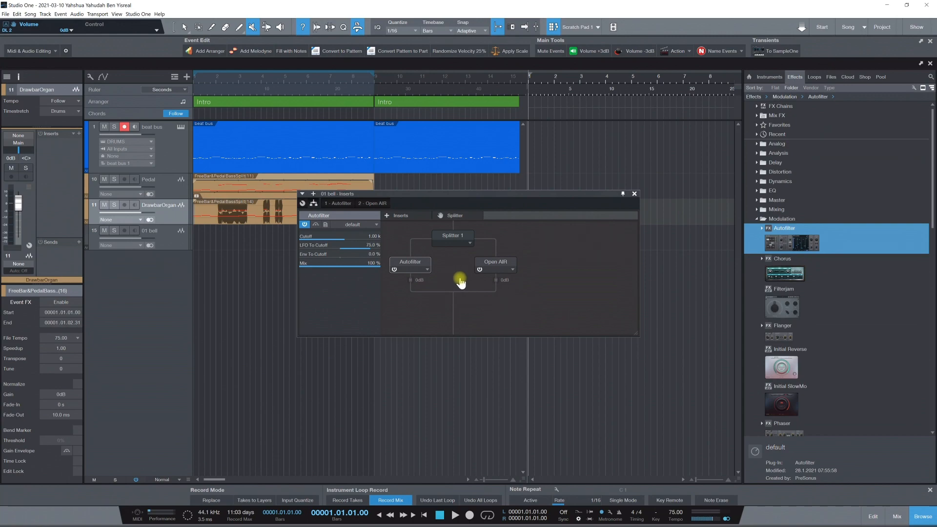
{"action": "left_click", "coordinate": [635, 194]}
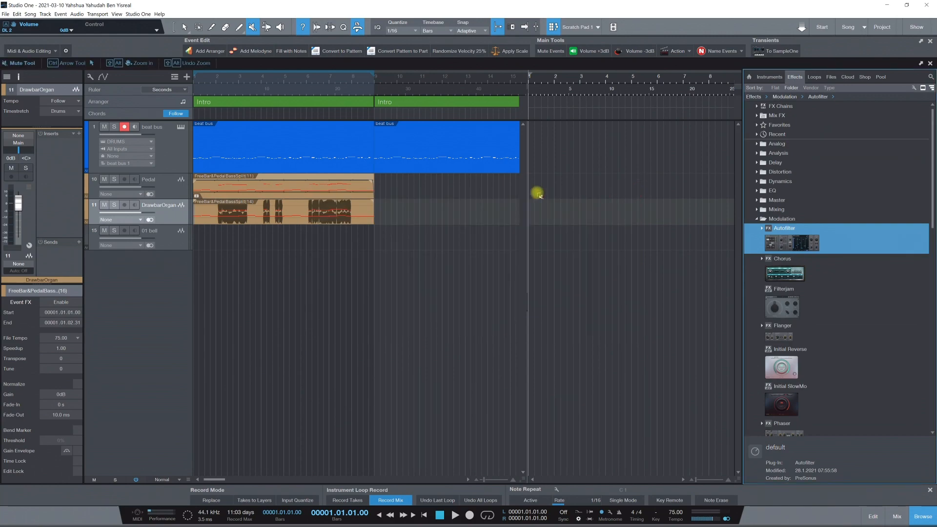
Check the channel inserts in the mixer and return to the arrangement.
{"action": "left_click", "coordinate": [174, 212]}
{"action": "key", "text": "F3"}
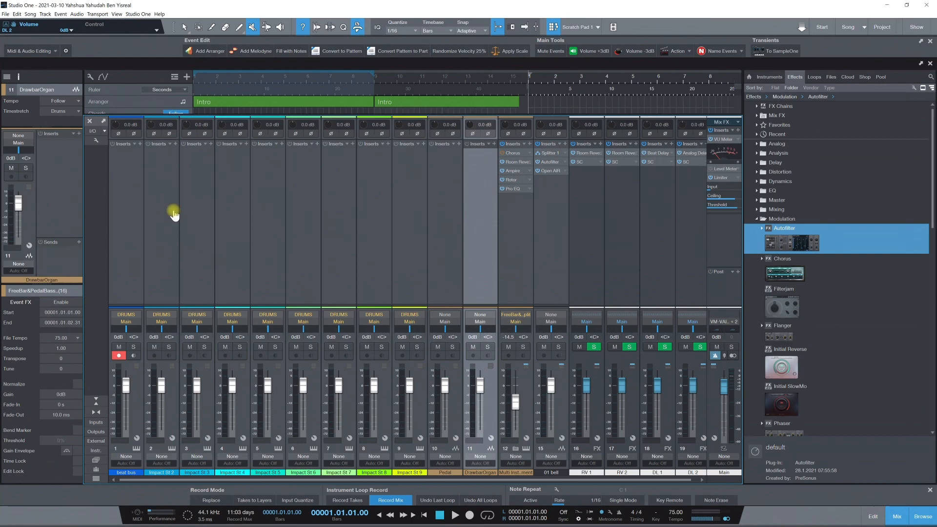
{"action": "left_click", "coordinate": [897, 514]}
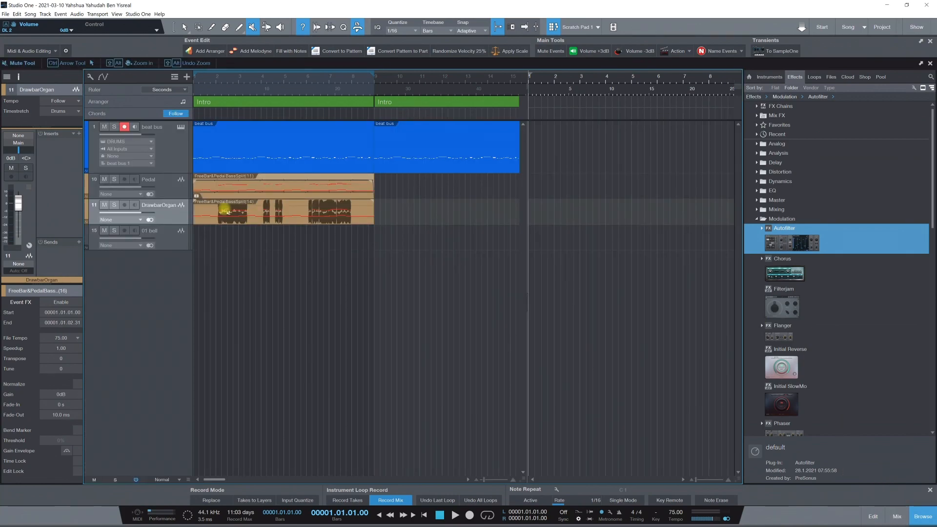
Select the beat bus track and open its Impact XT instrument editor.
{"action": "left_click", "coordinate": [168, 150]}
{"action": "left_click", "coordinate": [181, 127]}
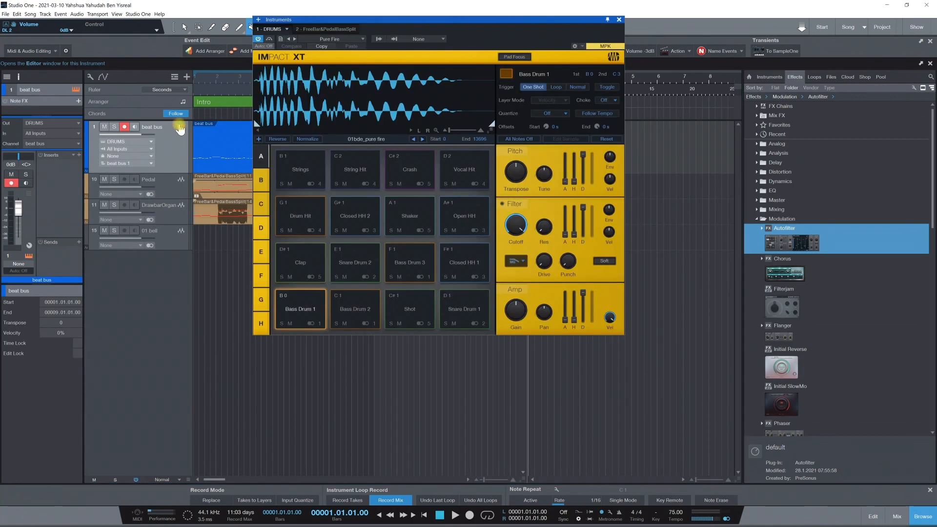
View the beat bus channel's inserts in the routing view with the available insert effects, and close the inserts and Impact XT windows.
{"action": "left_click", "coordinate": [28, 247]}
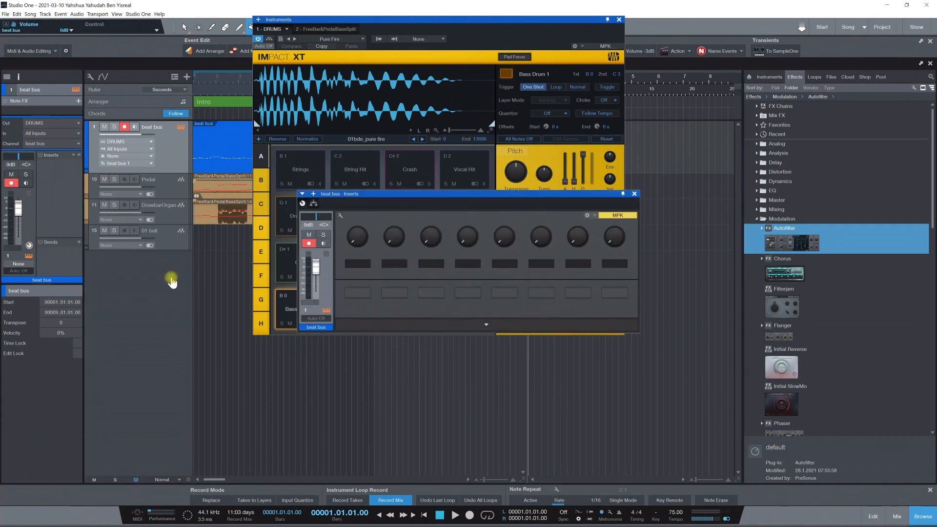
{"action": "left_click", "coordinate": [314, 204]}
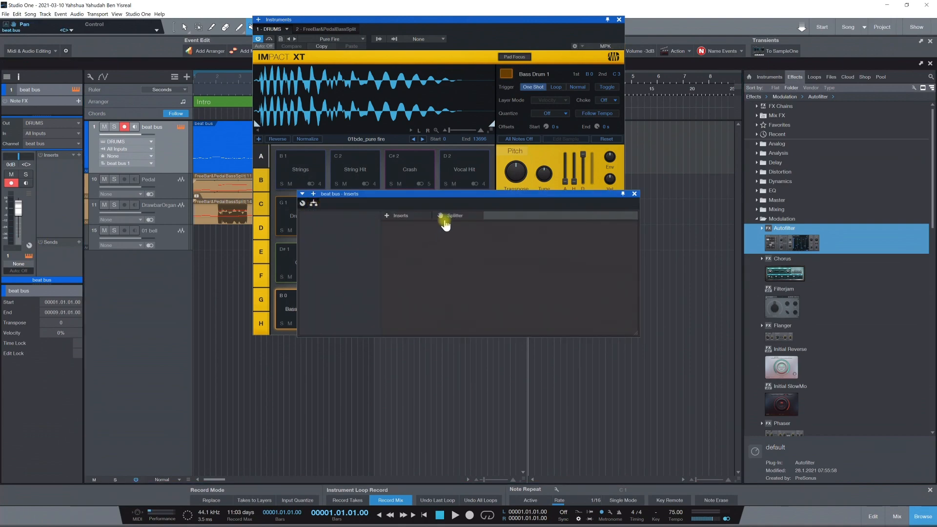
{"action": "left_click", "coordinate": [386, 215]}
{"action": "mouse_move", "coordinate": [417, 225]}
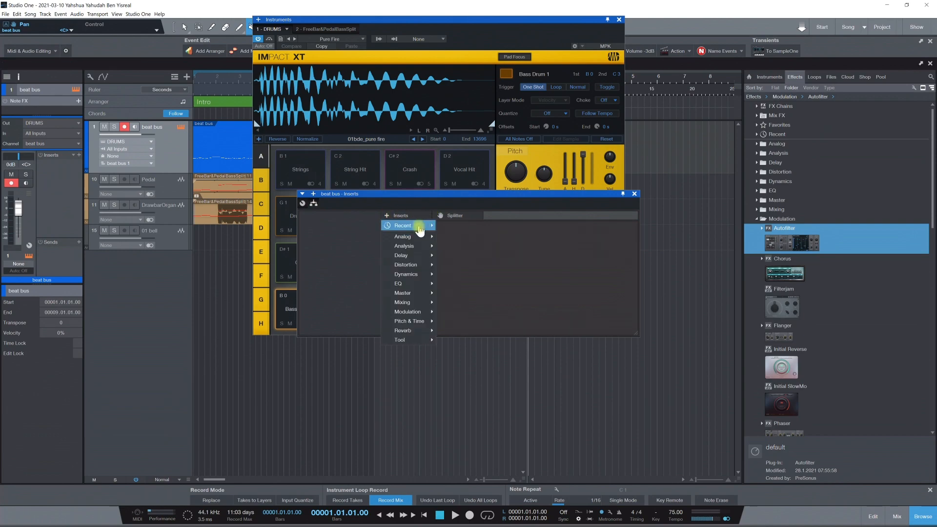
{"action": "left_click", "coordinate": [557, 235]}
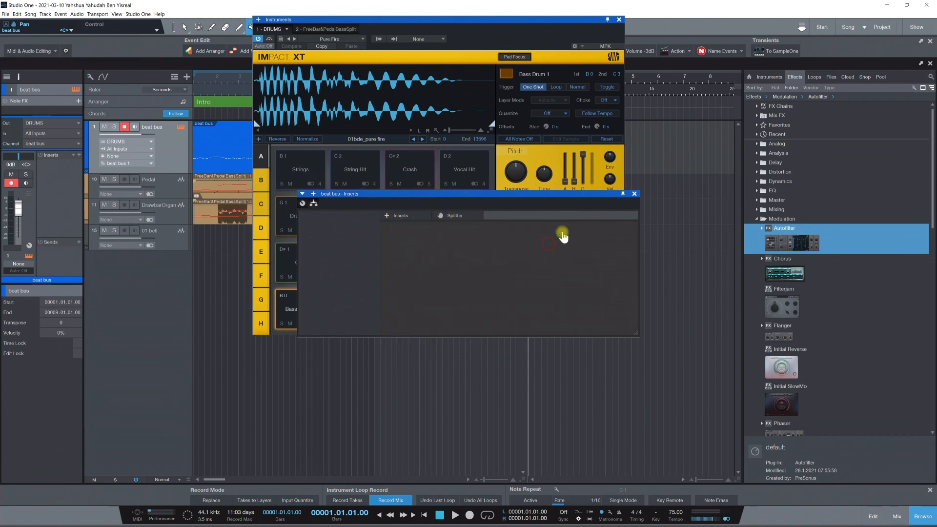
{"action": "left_click", "coordinate": [635, 194]}
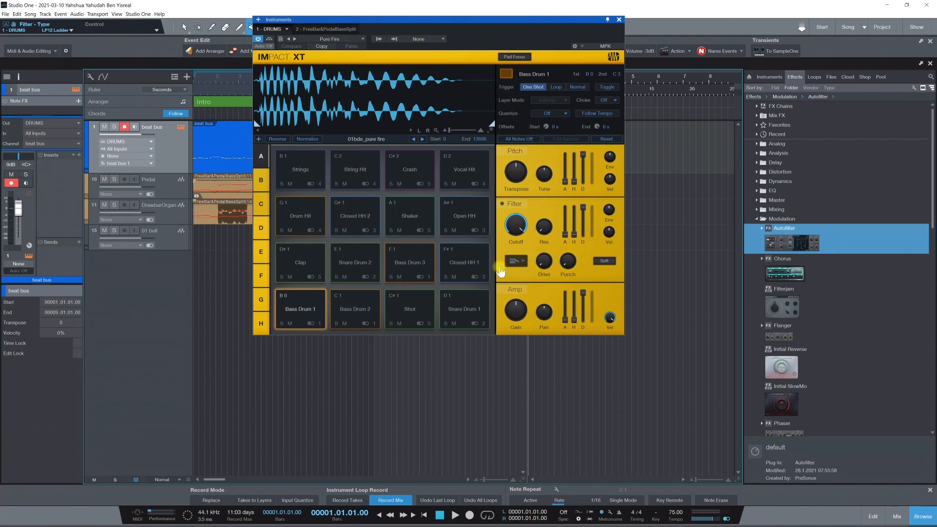
{"action": "left_click", "coordinate": [619, 20]}
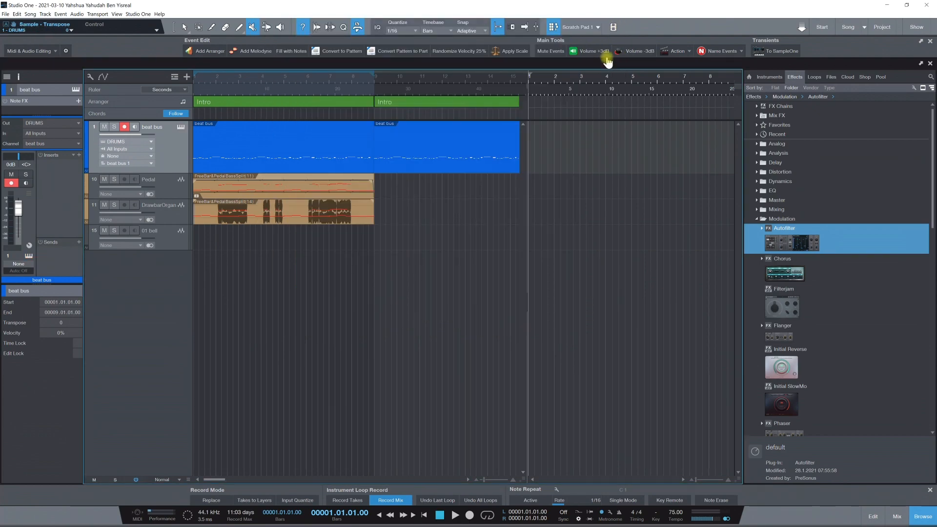
In the mixer, select channels Impact St 2 through Impact St 5, pan them together to L3, and return to the arrangement.
{"action": "left_click", "coordinate": [897, 513]}
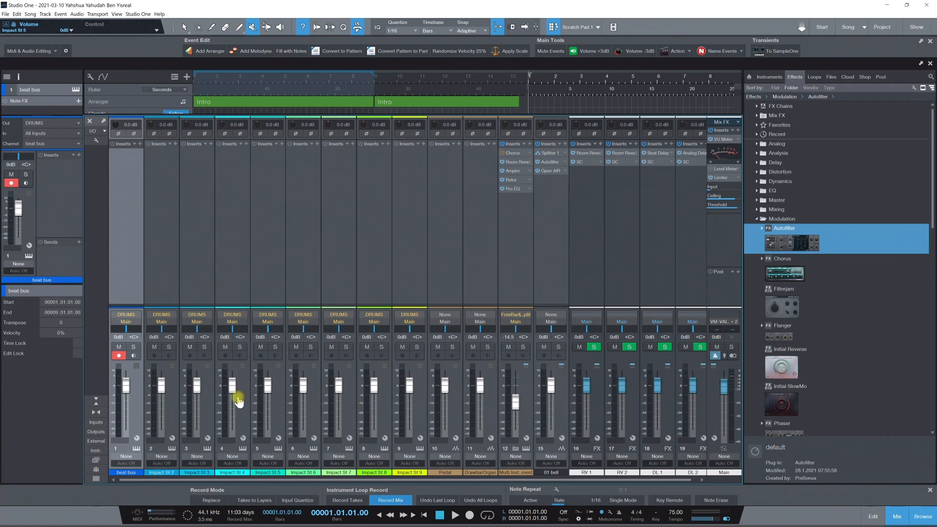
{"action": "left_click", "coordinate": [172, 407]}
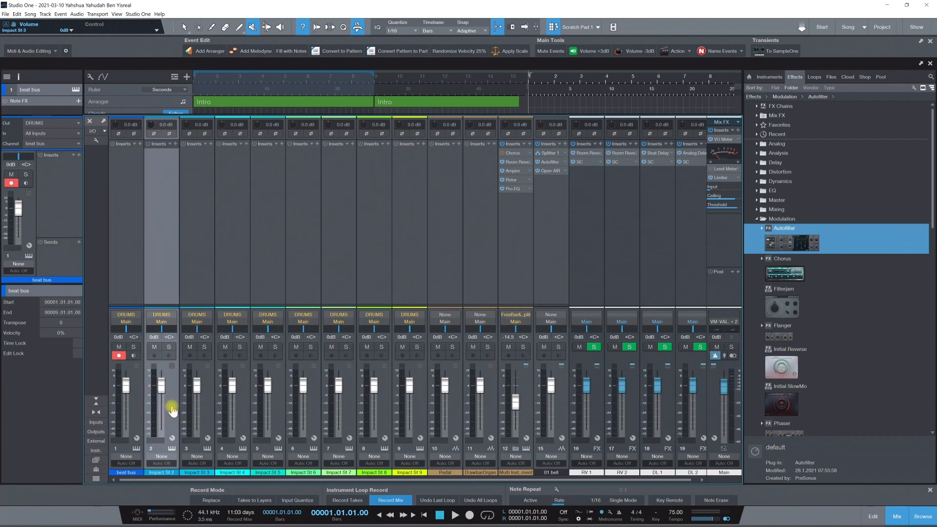
{"action": "left_click_drag", "start_coordinate": [171, 407], "coordinate": [276, 401]}
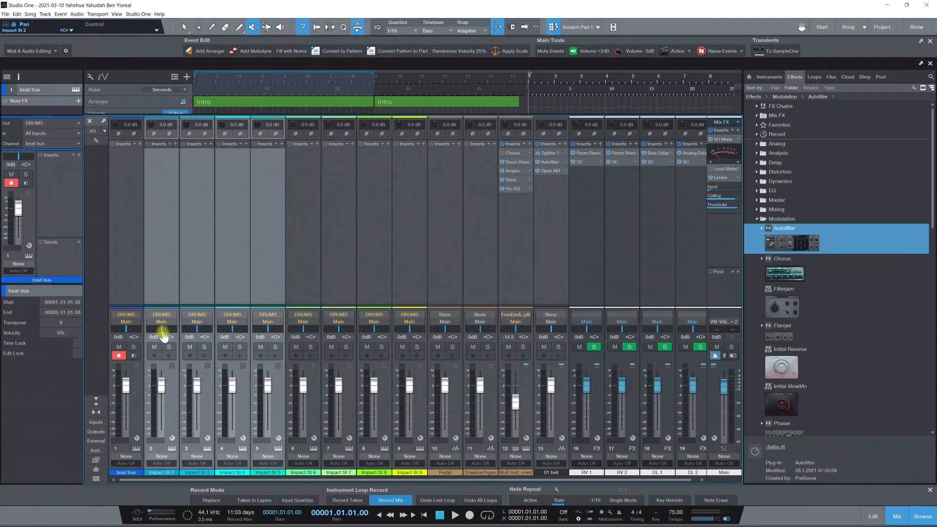
{"action": "left_click_drag", "start_coordinate": [161, 329], "coordinate": [132, 333]}
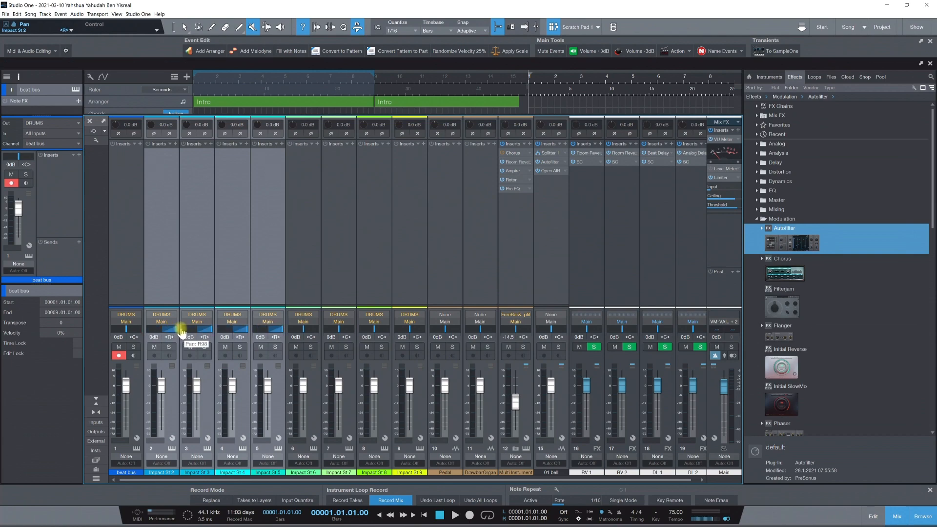
{"action": "left_click_drag", "start_coordinate": [145, 334], "coordinate": [171, 336]}
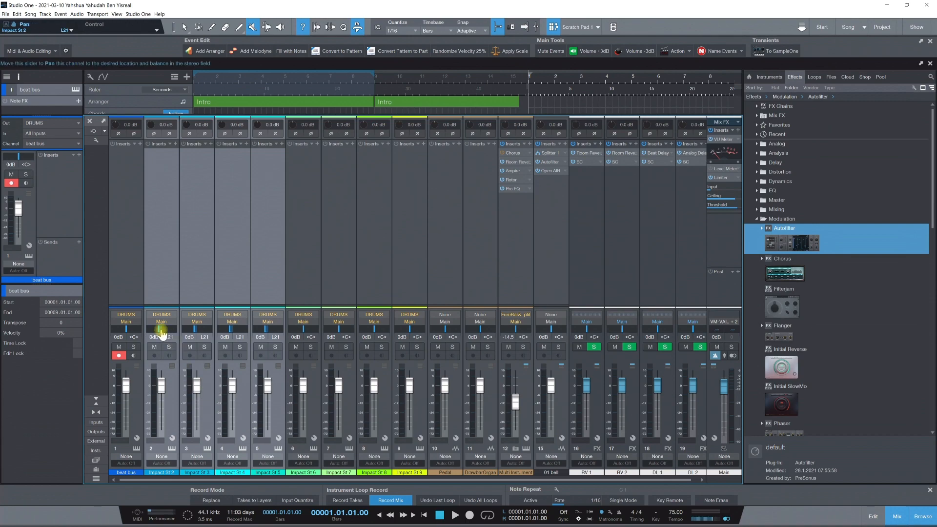
{"action": "left_click_drag", "start_coordinate": [161, 329], "coordinate": [161, 332]}
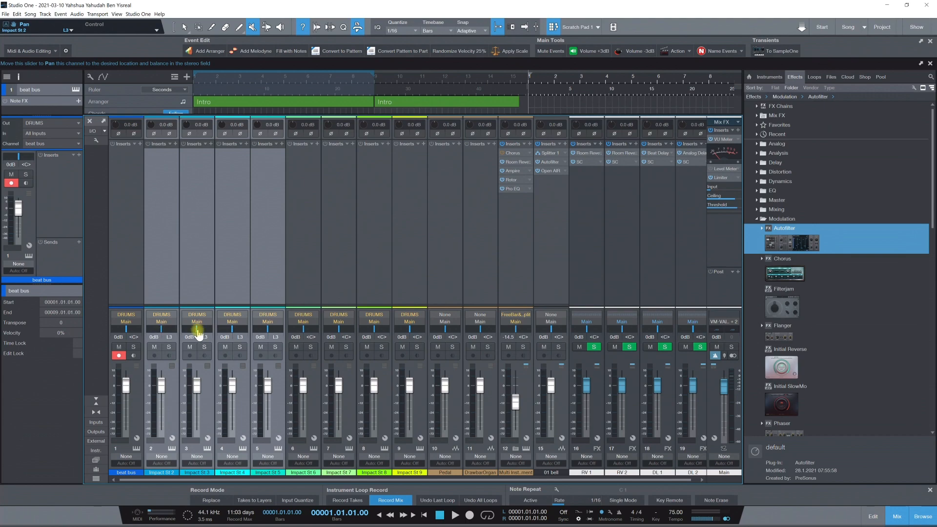
{"action": "left_click", "coordinate": [897, 516]}
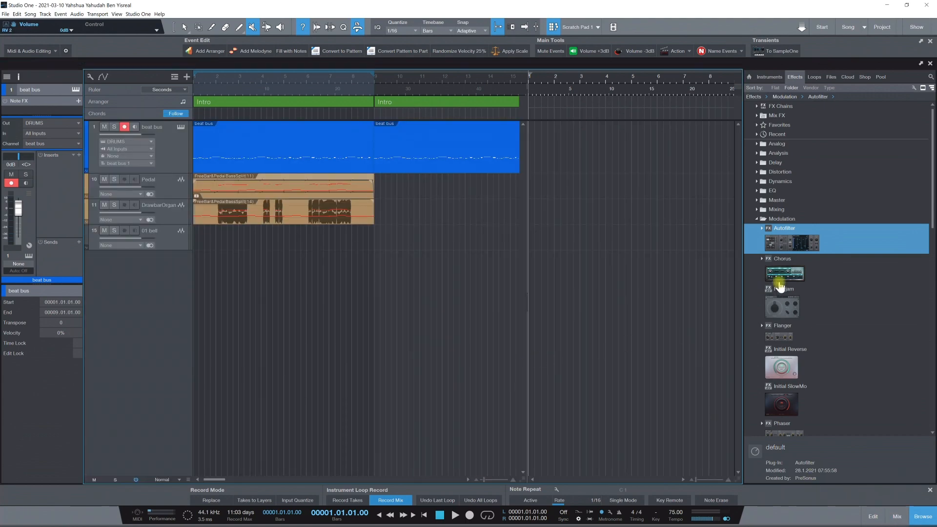
Import 11 - Whats your interest.mp3 from the file browser onto a new track below 01 bell, starting at bar 1.
{"action": "left_click", "coordinate": [831, 77]}
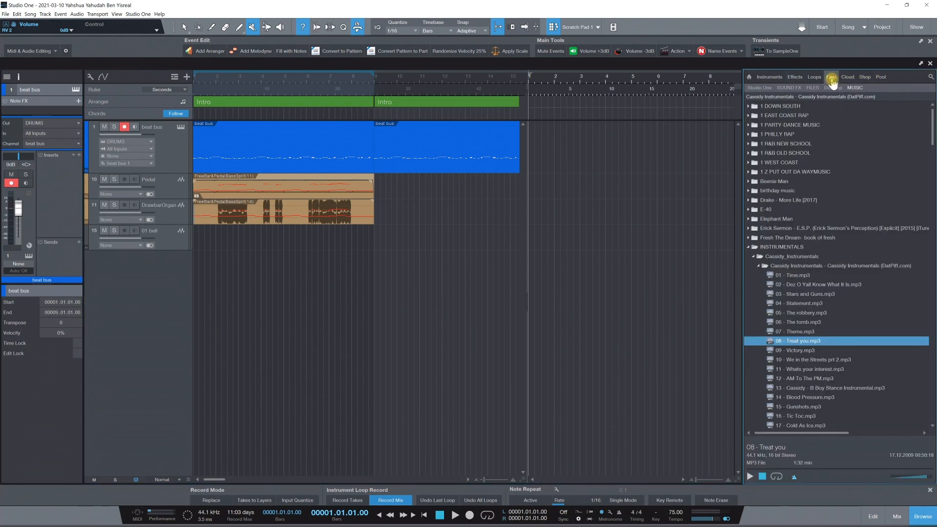
{"action": "left_click_drag", "start_coordinate": [810, 369], "coordinate": [195, 324]}
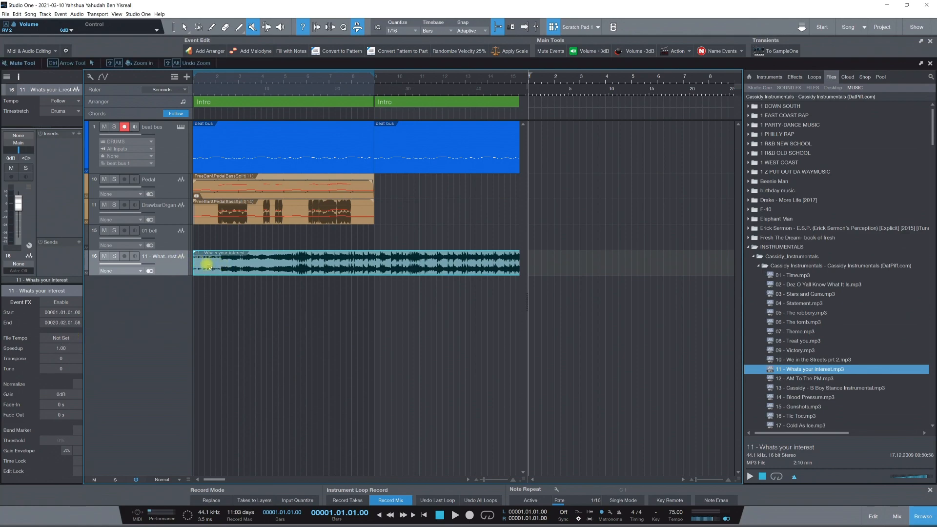
{"action": "right_click", "coordinate": [150, 313]}
{"action": "left_click", "coordinate": [149, 295]}
{"action": "right_click", "coordinate": [164, 301]}
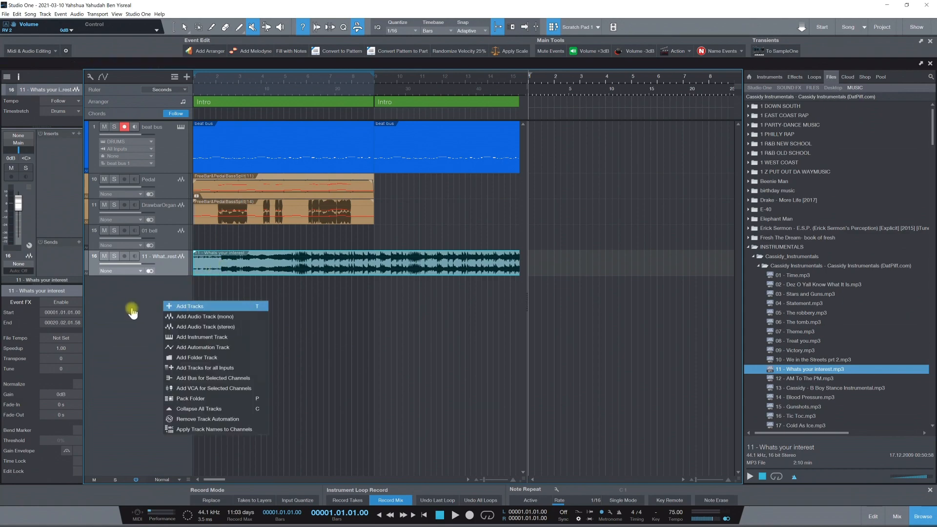
{"action": "left_click", "coordinate": [132, 311]}
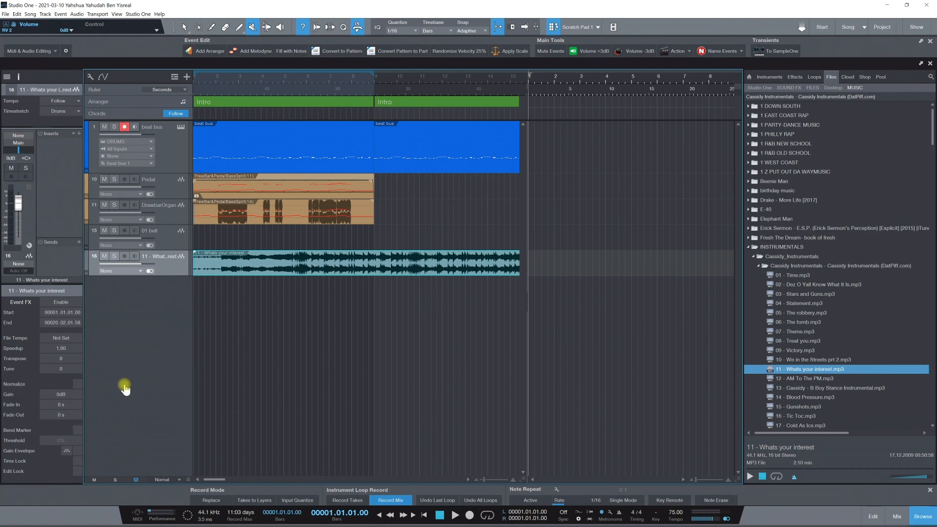
{"action": "right_click", "coordinate": [155, 294]}
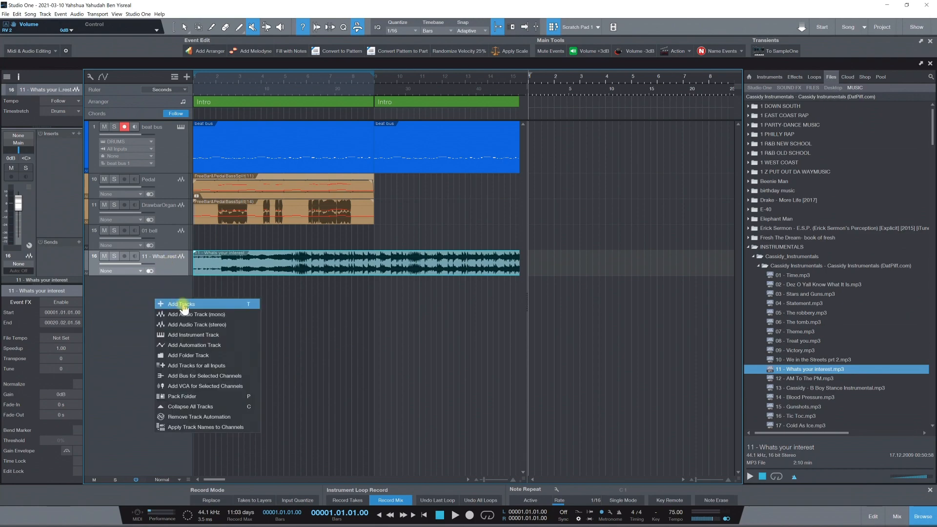
{"action": "left_click", "coordinate": [182, 303]}
{"action": "left_click", "coordinate": [539, 330]}
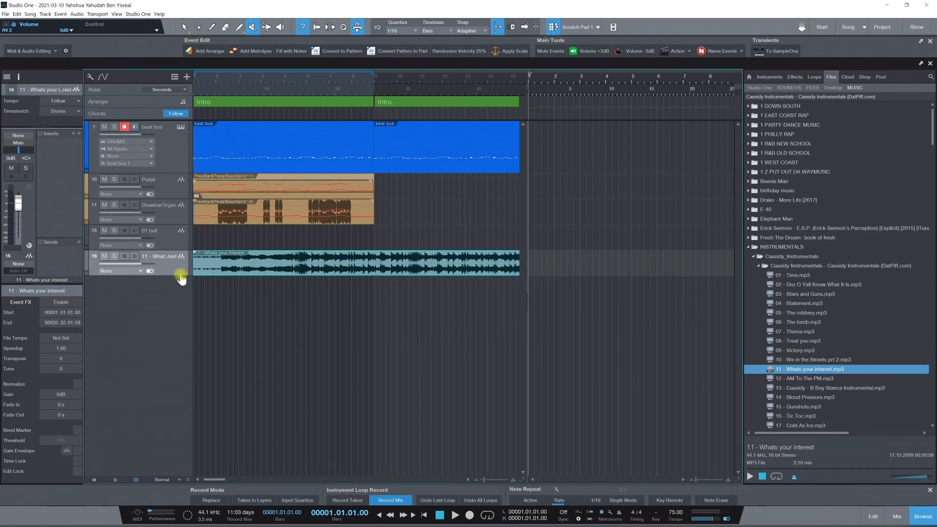
Switch to the Arrow tool and delete the Whats your interest audio event from its track.
{"action": "left_click", "coordinate": [217, 262]}
{"action": "left_click", "coordinate": [234, 271]}
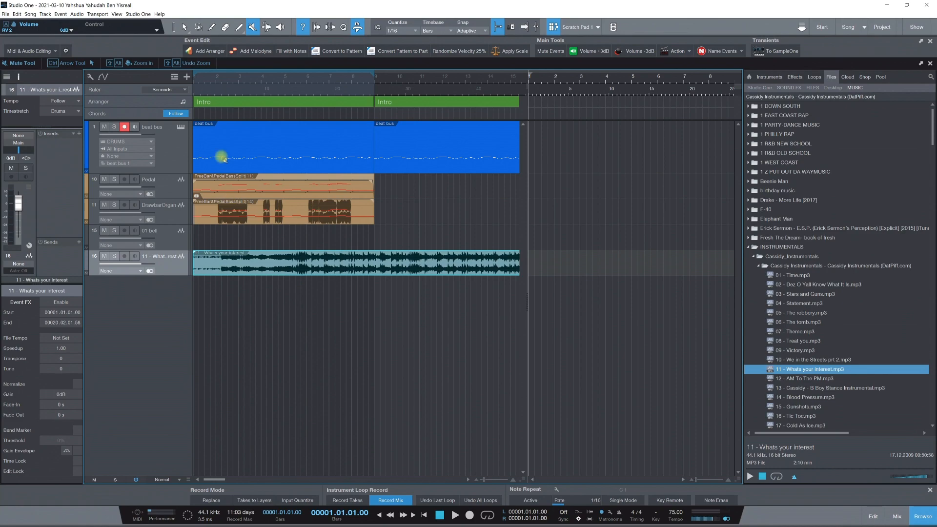
{"action": "left_click", "coordinate": [184, 27]}
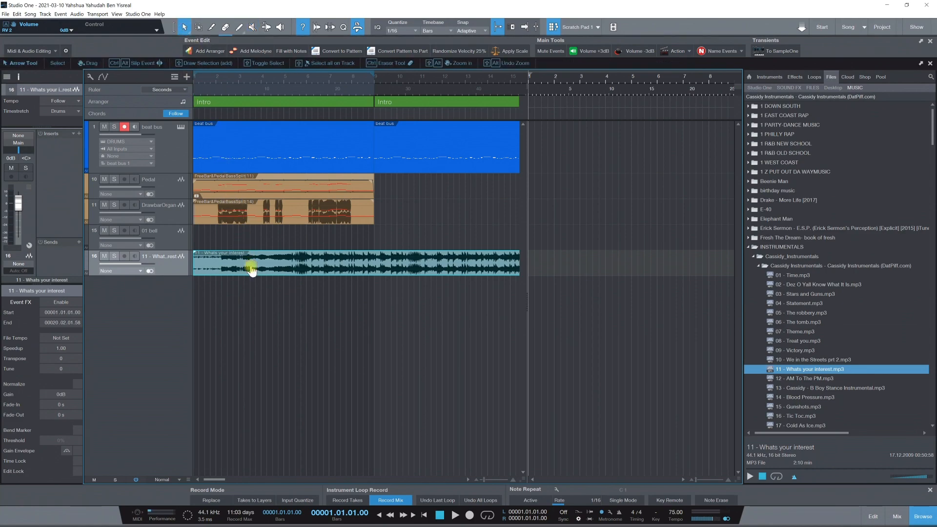
{"action": "key", "text": "Delete"}
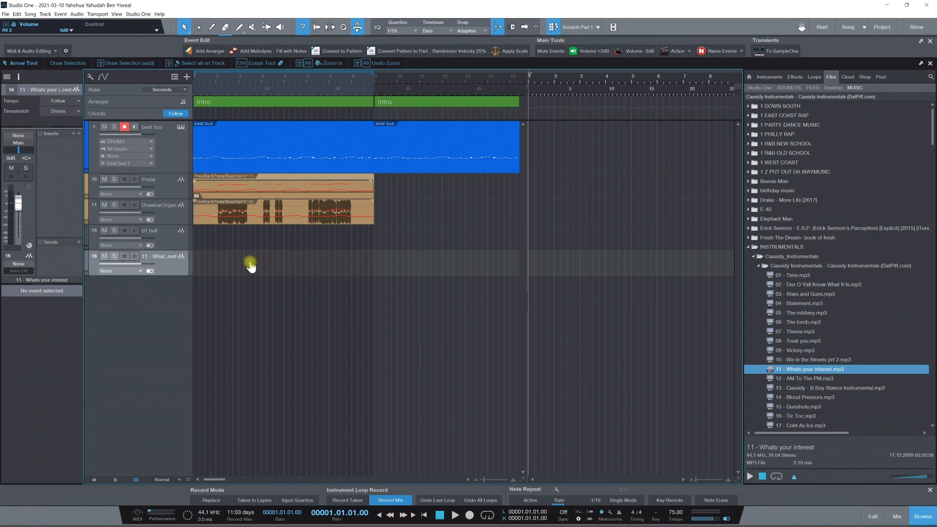
Transform the rendered DrawbarOrgan audio track back to an instrument track.
{"action": "left_click", "coordinate": [176, 213]}
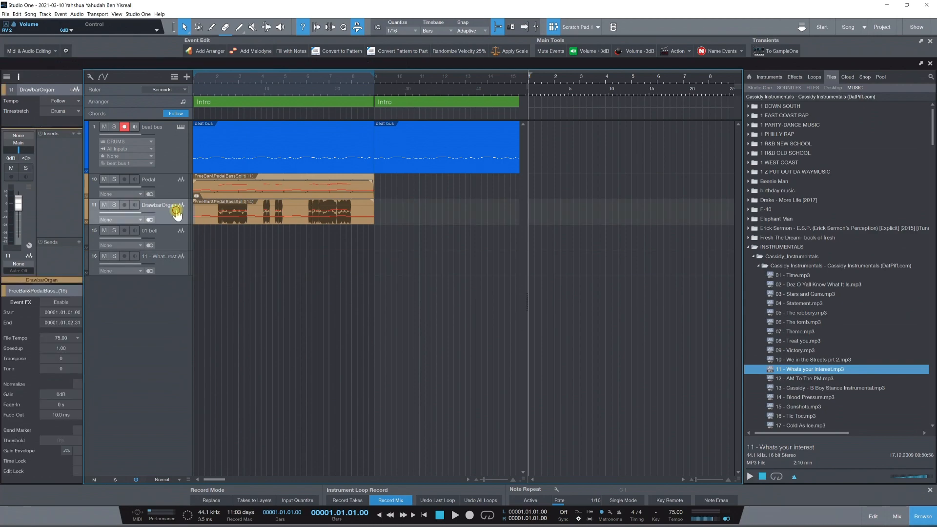
{"action": "right_click", "coordinate": [175, 214]}
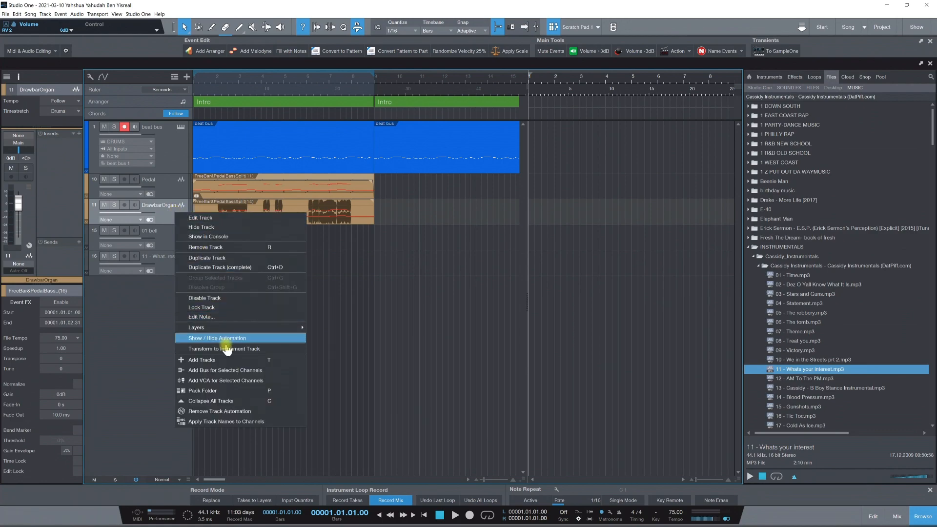
{"action": "left_click", "coordinate": [228, 348]}
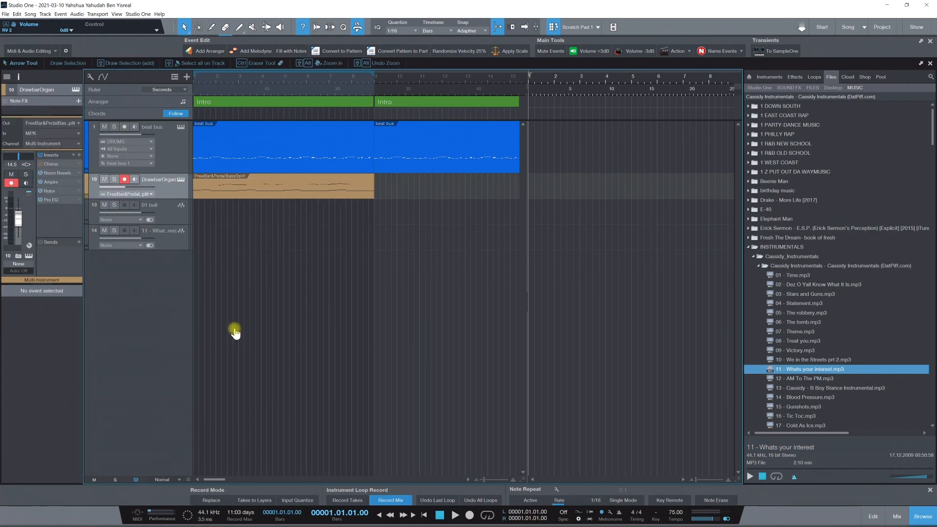
View the DrawbarOrgan track's multi-instrument routing and close its editor window.
{"action": "right_click", "coordinate": [170, 194]}
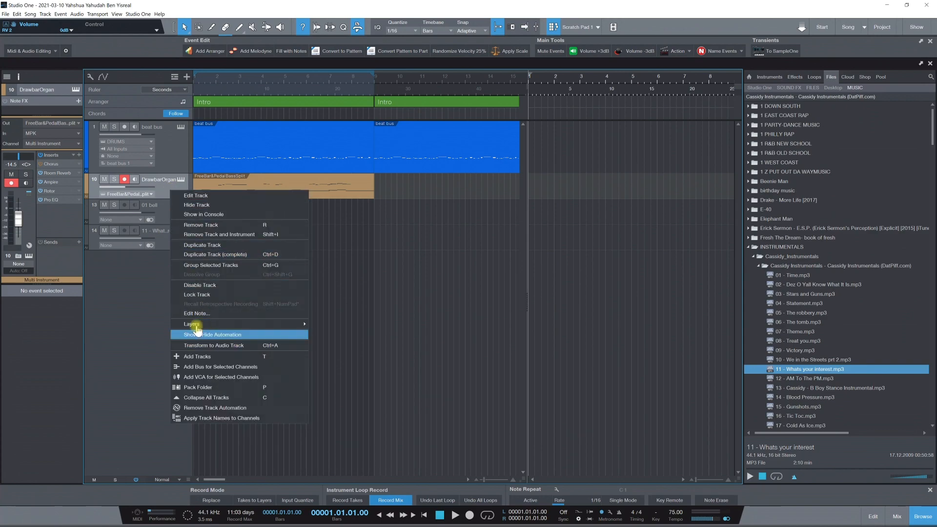
{"action": "key", "text": "Escape"}
{"action": "left_click", "coordinate": [180, 179]}
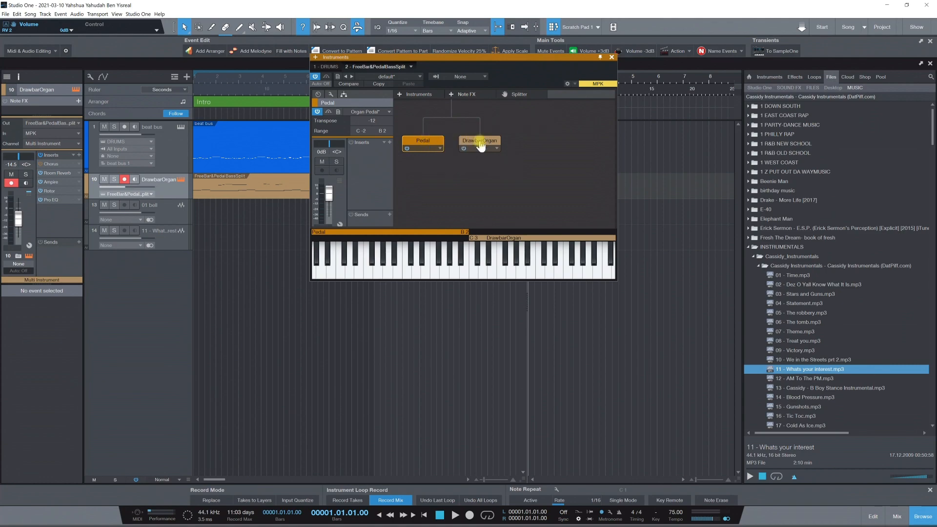
{"action": "left_click", "coordinate": [611, 58]}
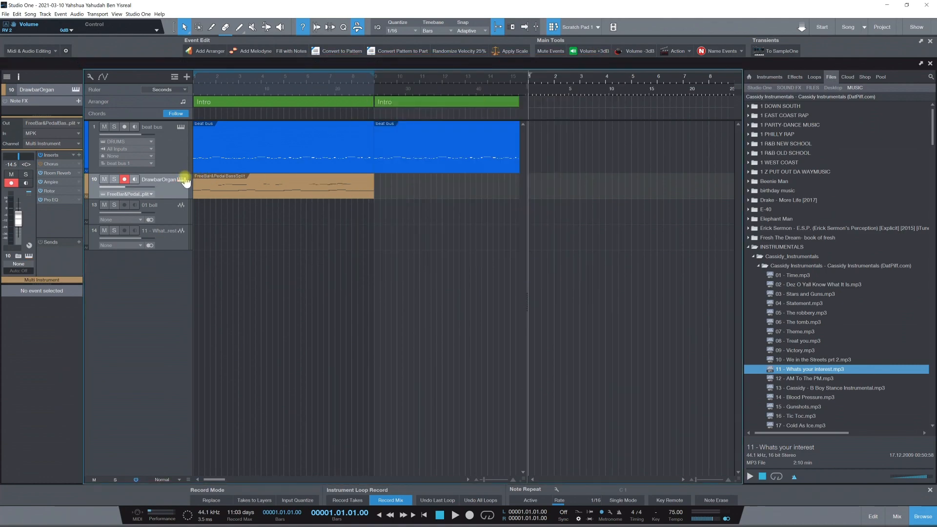
{"action": "right_click", "coordinate": [172, 188]}
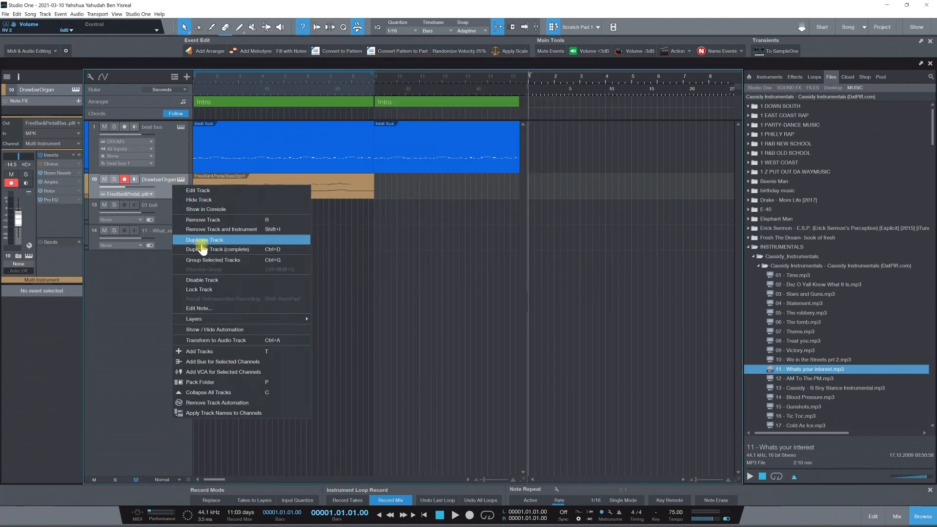
{"action": "left_click", "coordinate": [217, 338]}
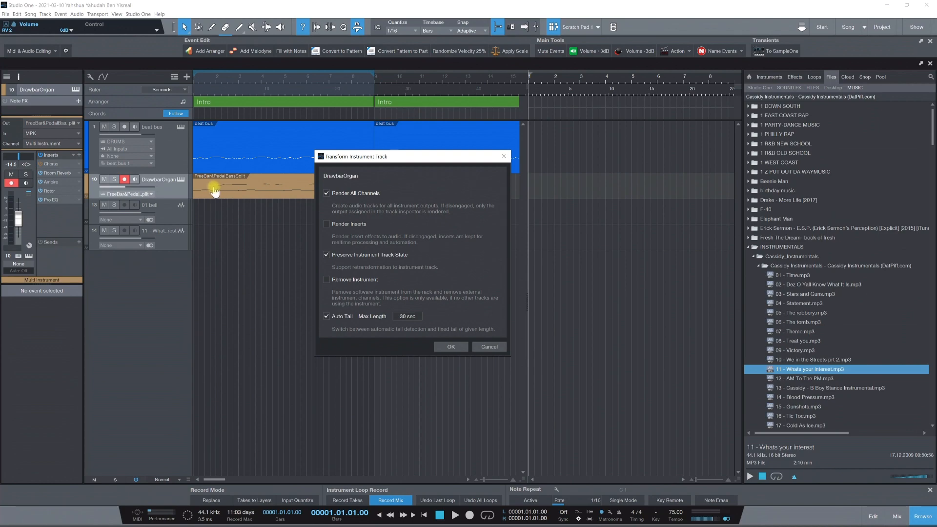
{"action": "left_click", "coordinate": [489, 347]}
Inspect the Pedal instrument's Presence XT editor inside the DrawbarOrgan multi-instrument and close both windows.
{"action": "left_click", "coordinate": [178, 181]}
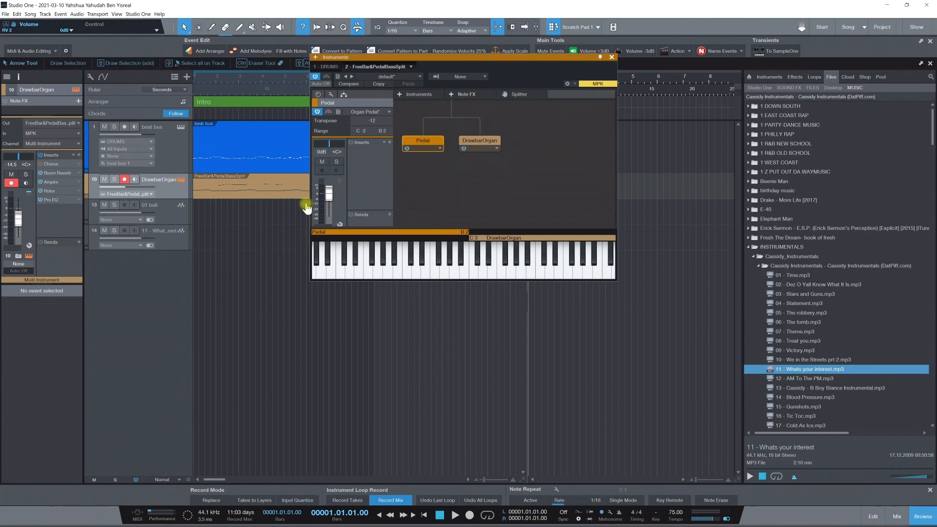
{"action": "left_click", "coordinate": [420, 144]}
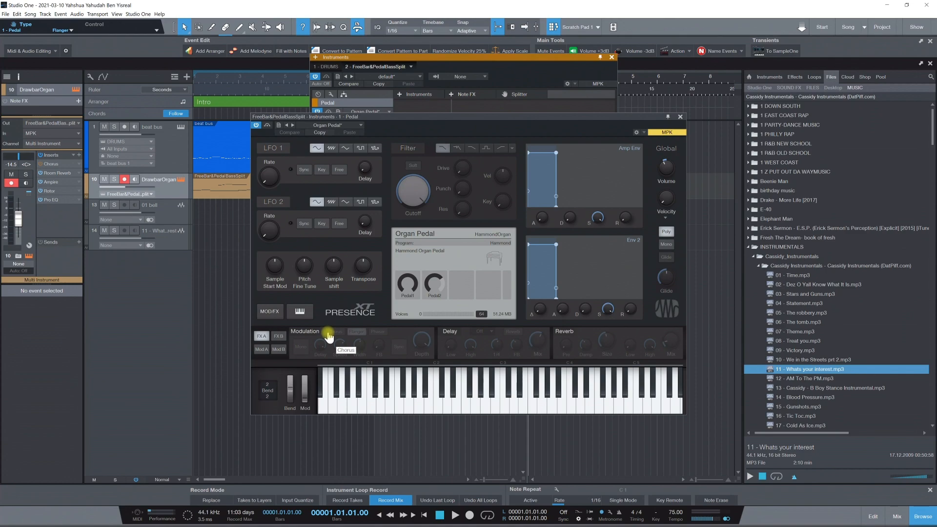
{"action": "left_click", "coordinate": [679, 117]}
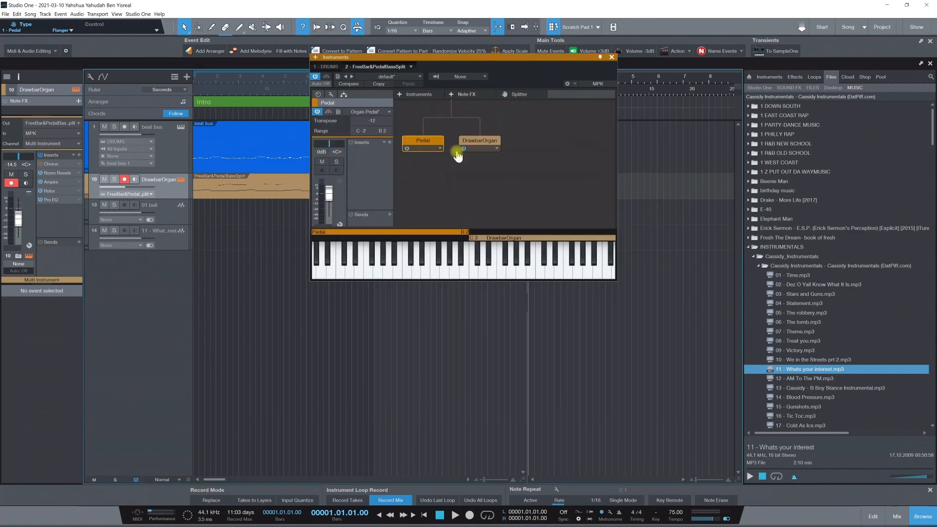
{"action": "left_click", "coordinate": [612, 57]}
Transform the DrawbarOrgan instrument track to audio, rendering all channels and preserving the instrument track state.
{"action": "right_click", "coordinate": [174, 188]}
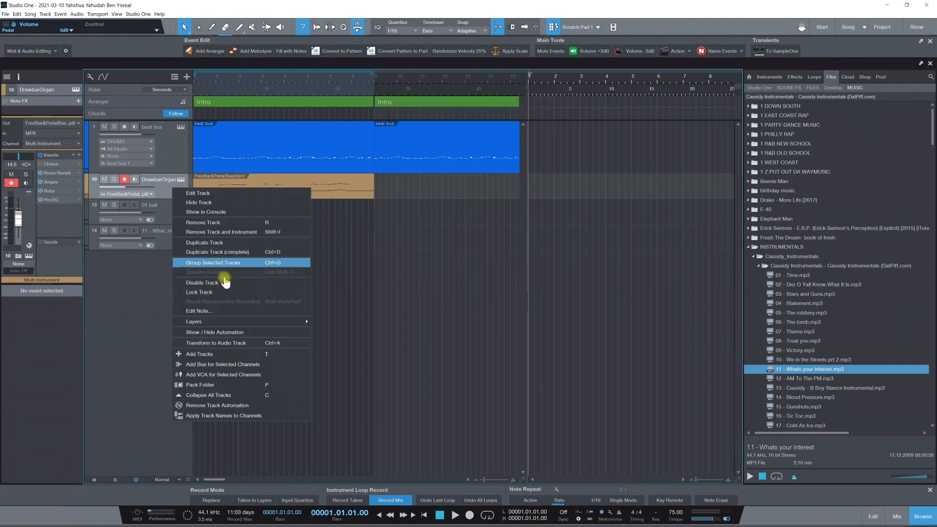
{"action": "left_click", "coordinate": [231, 343]}
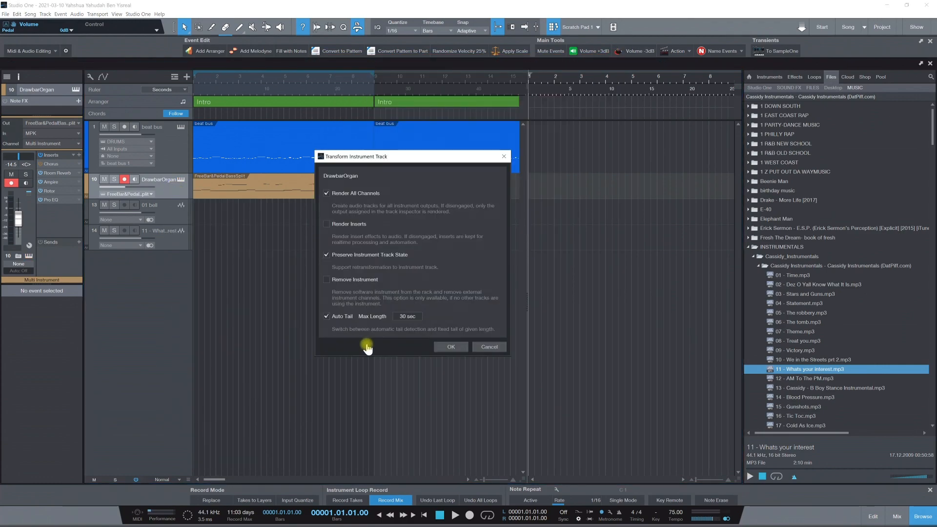
{"action": "left_click", "coordinate": [446, 347]}
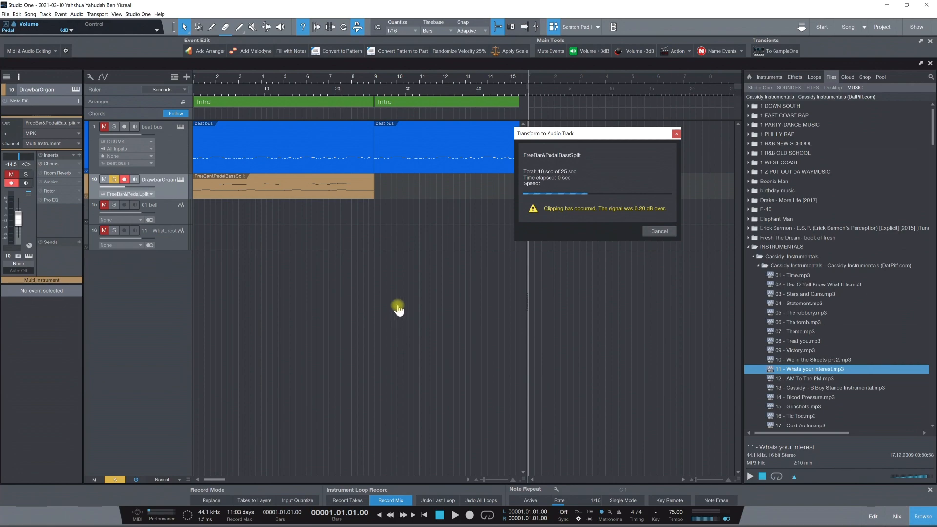
Duplicate the rendered DrawbarOrgan audio event twice and transform the track back to an instrument track.
{"action": "left_click", "coordinate": [293, 188]}
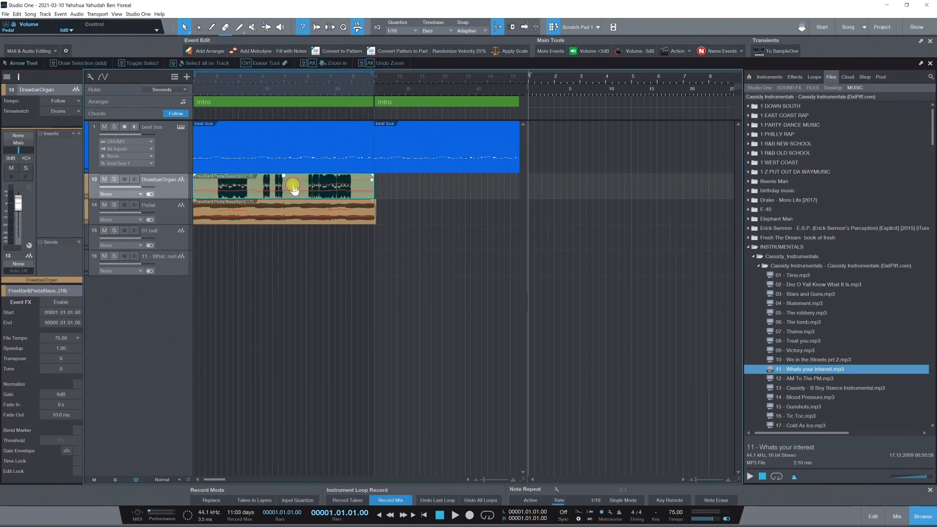
{"action": "key", "text": "d"}
{"action": "key", "text": "d"}
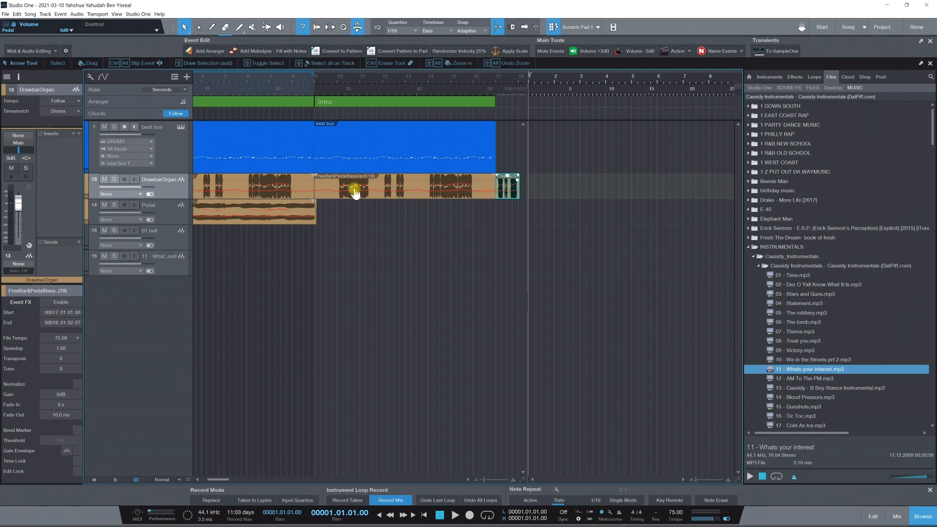
{"action": "right_click", "coordinate": [172, 188]}
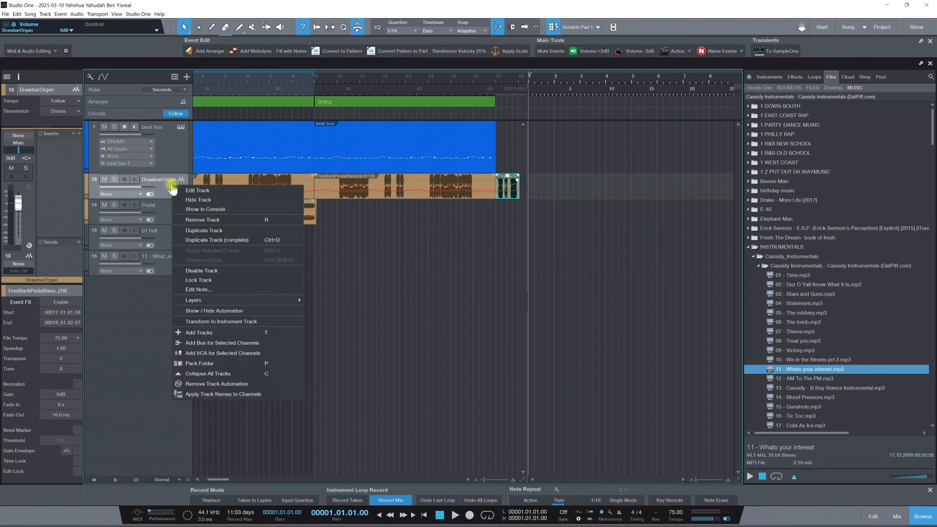
{"action": "left_click", "coordinate": [214, 322]}
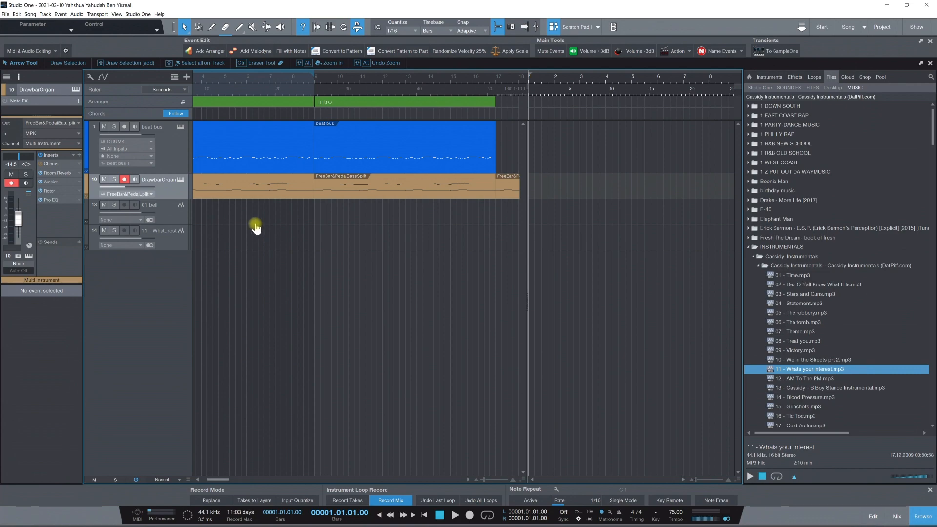
Examine the original and duplicated instrument parts on the DrawbarOrgan track one by one.
{"action": "left_click", "coordinate": [258, 190]}
{"action": "left_click", "coordinate": [350, 186]}
{"action": "left_click", "coordinate": [505, 185]}
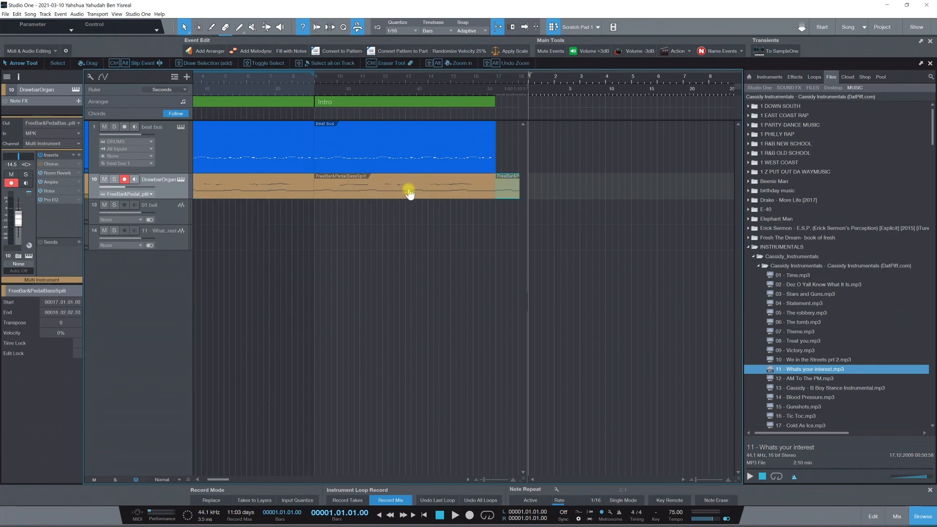
{"action": "left_click", "coordinate": [409, 194]}
{"action": "left_click", "coordinate": [505, 192]}
{"action": "left_click", "coordinate": [443, 195]}
{"action": "left_click", "coordinate": [293, 188]}
{"action": "left_click", "coordinate": [376, 186]}
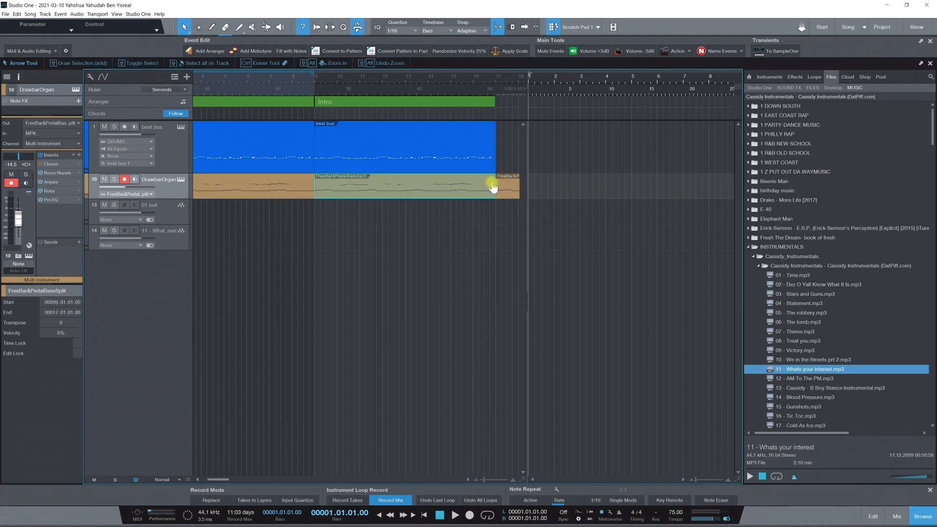
{"action": "left_click", "coordinate": [505, 185]}
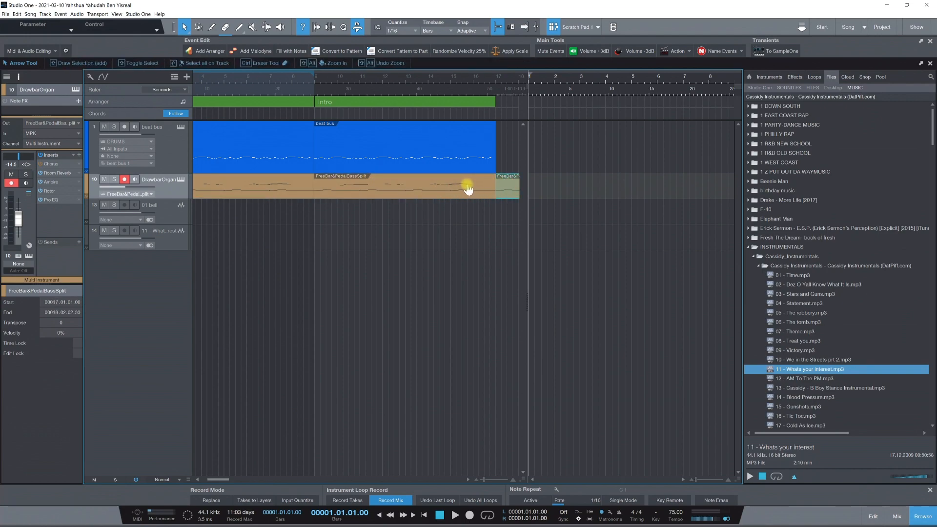
Return to the rendered audio version, remove the duplicated DrawbarOrgan events, and switch back to the Arrow tool.
{"action": "key", "text": "5"}
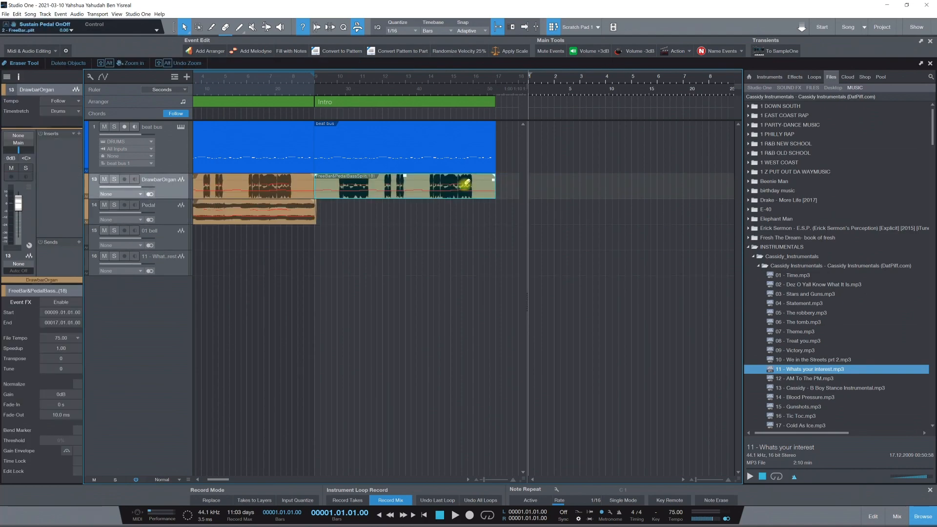
{"action": "left_click", "coordinate": [465, 186]}
{"action": "key", "text": "1"}
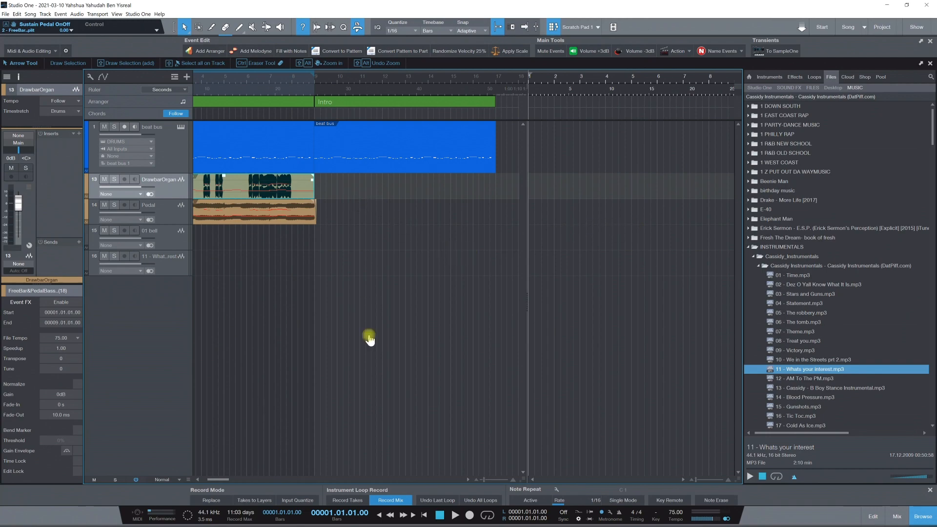
Enable looping over the first Intro section, from bar 1 to bar 9, and return to the song start.
{"action": "left_click_drag", "start_coordinate": [219, 480], "coordinate": [202, 480]}
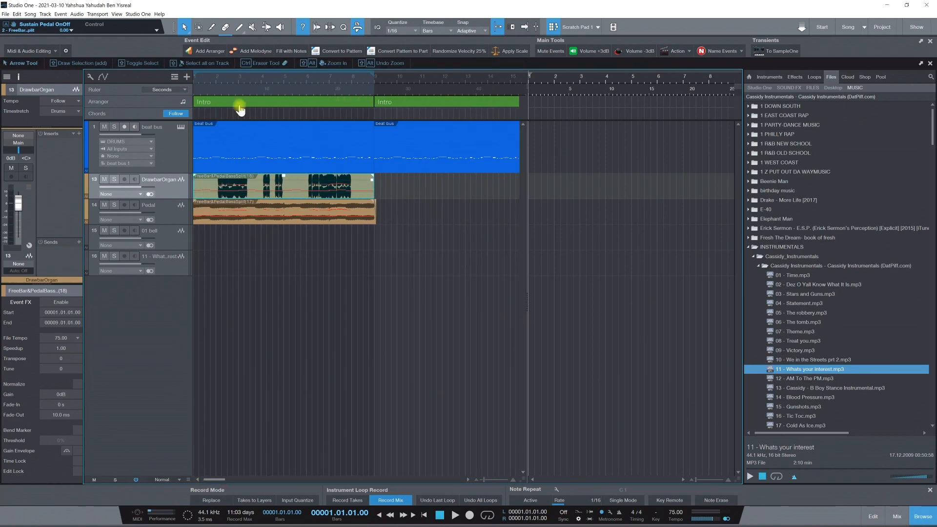
{"action": "left_click", "coordinate": [211, 101]}
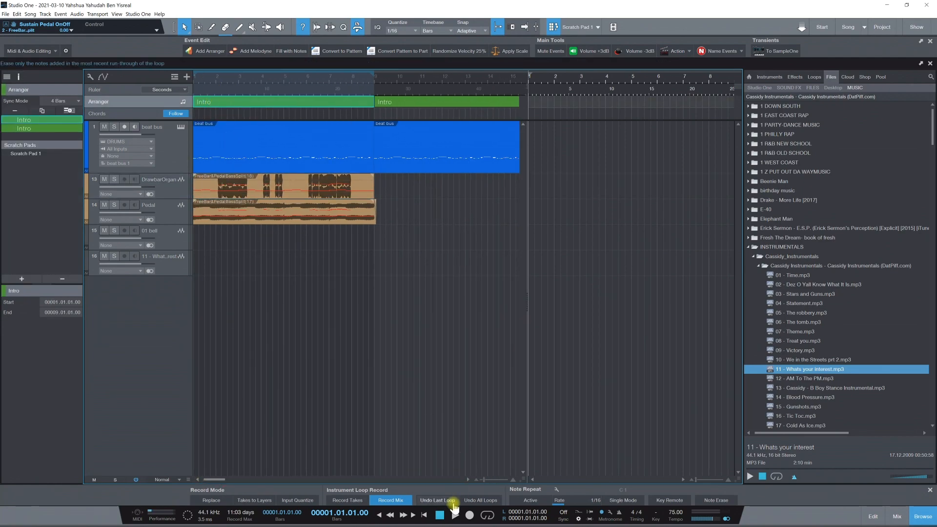
{"action": "key", "text": "space"}
{"action": "left_click", "coordinate": [440, 515]}
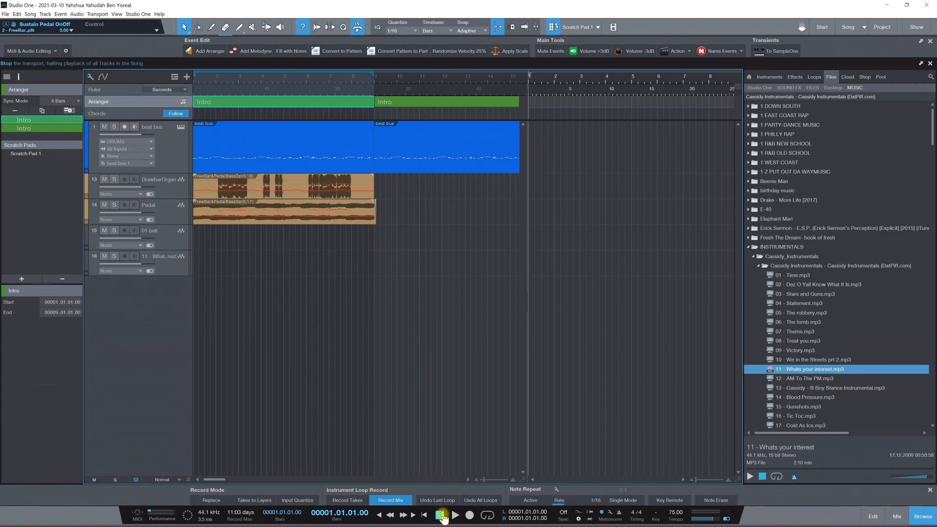
{"action": "left_click", "coordinate": [211, 82]}
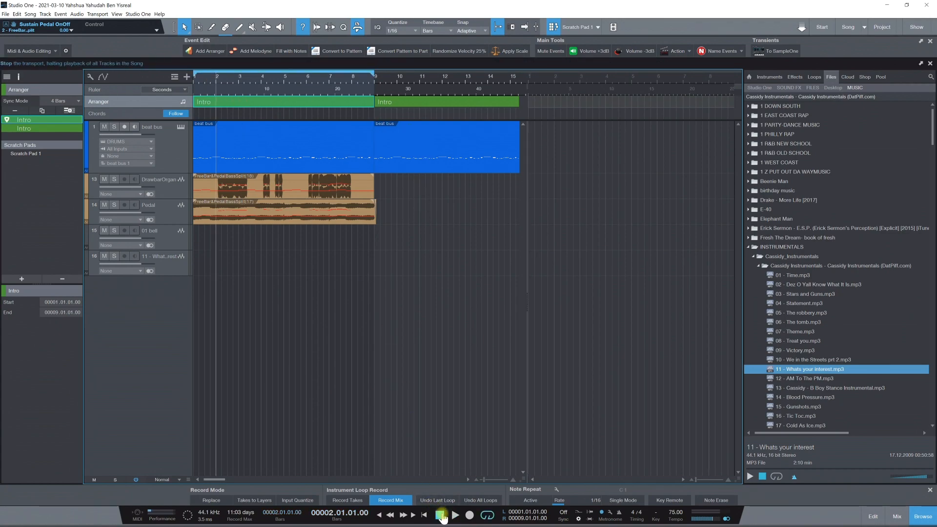
{"action": "left_click", "coordinate": [441, 516]}
Play the looped Intro section, mute the DrawbarOrgan track during playback, and stop.
{"action": "key", "text": "space"}
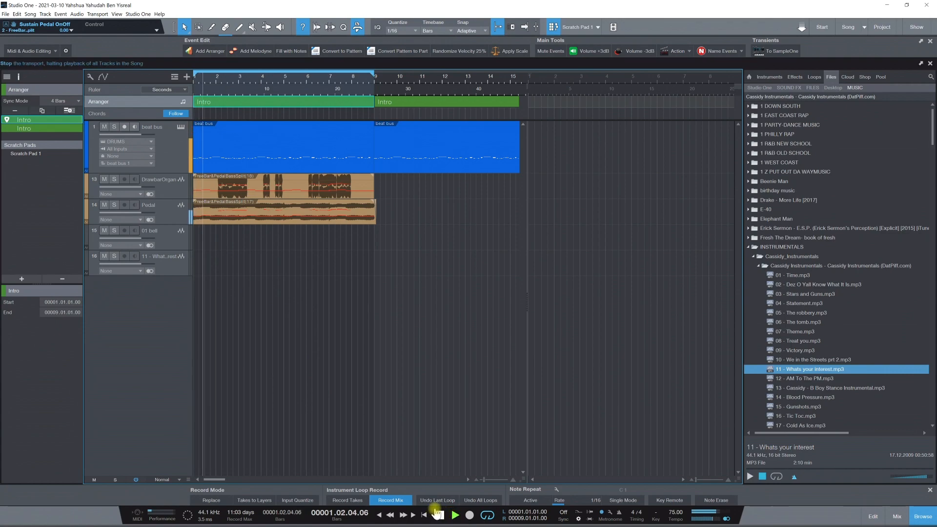
{"action": "left_click", "coordinate": [104, 180]}
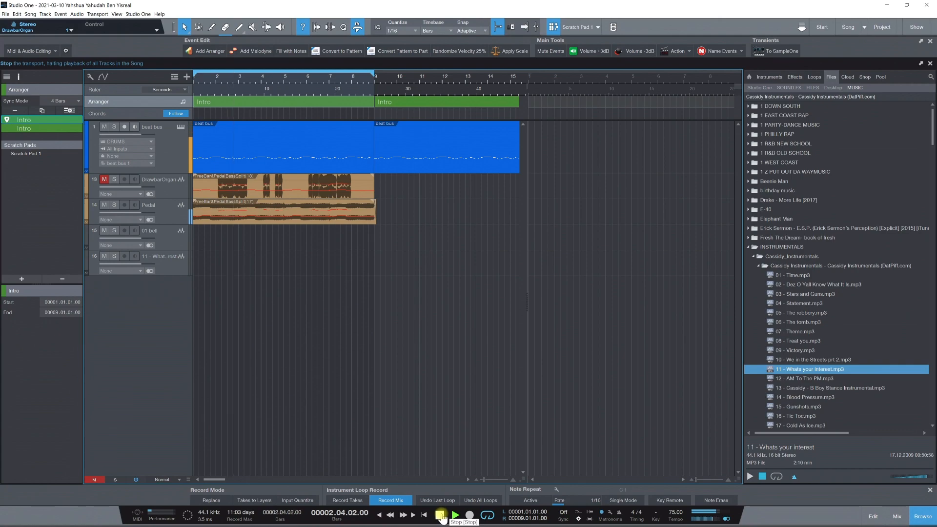
{"action": "left_click", "coordinate": [441, 515]}
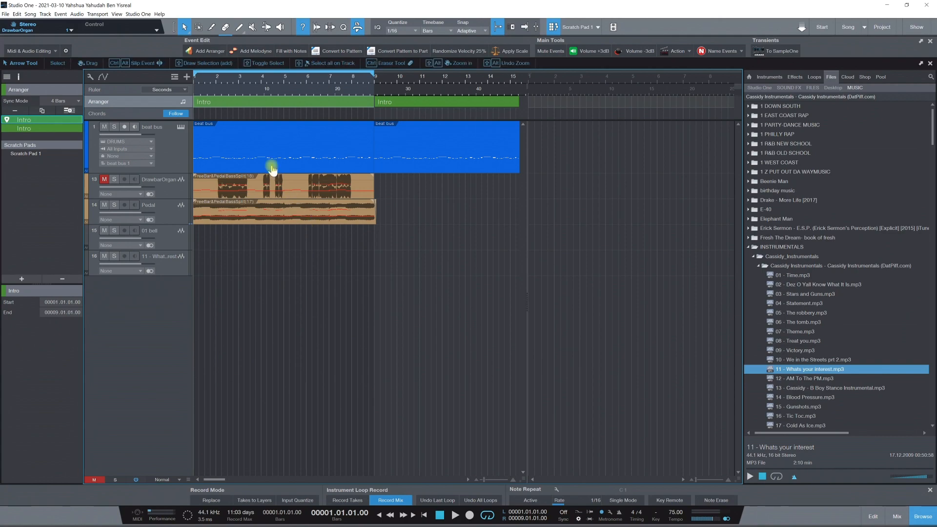
Recolor the second Intro section on the arranger track bright yellow.
{"action": "left_click", "coordinate": [407, 101]}
{"action": "left_click", "coordinate": [271, 91]}
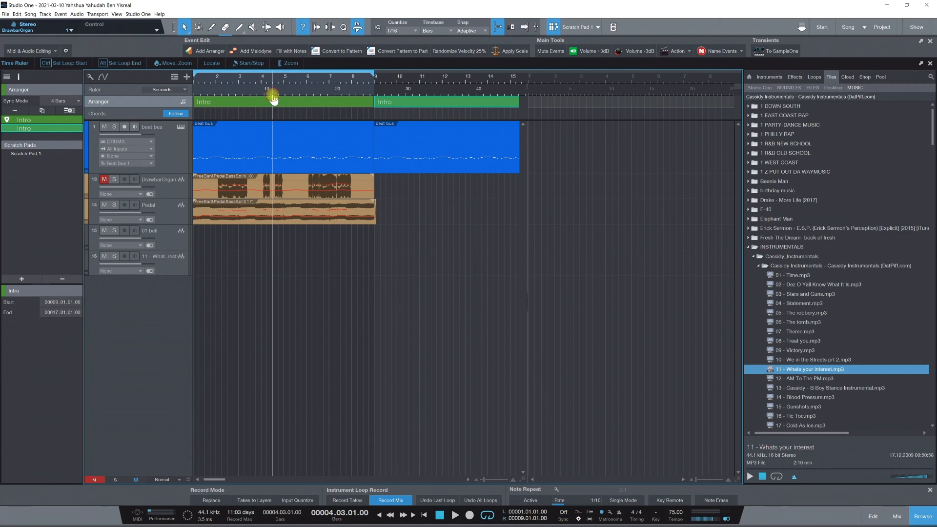
{"action": "left_click", "coordinate": [276, 100]}
{"action": "left_click", "coordinate": [415, 104]}
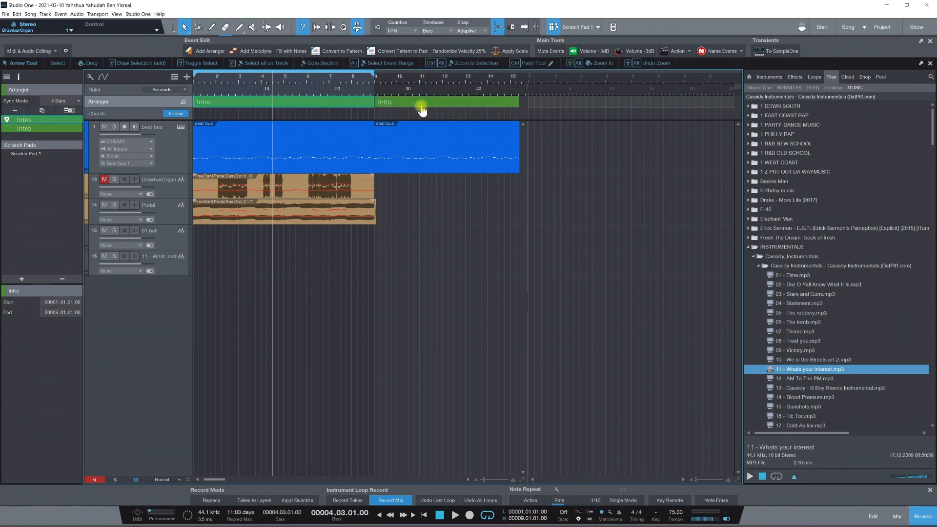
{"action": "right_click", "coordinate": [394, 104]}
{"action": "left_click", "coordinate": [399, 106]}
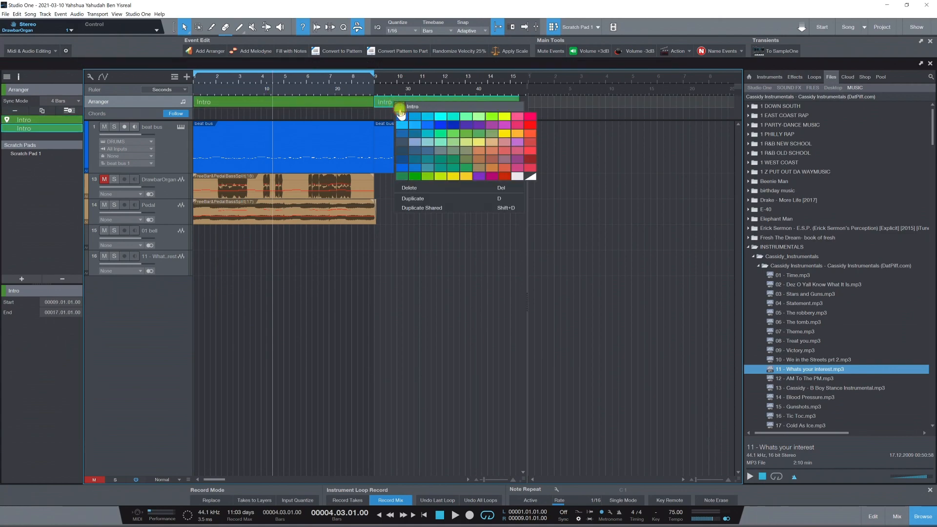
{"action": "left_click", "coordinate": [491, 133]}
{"action": "left_click", "coordinate": [580, 182]}
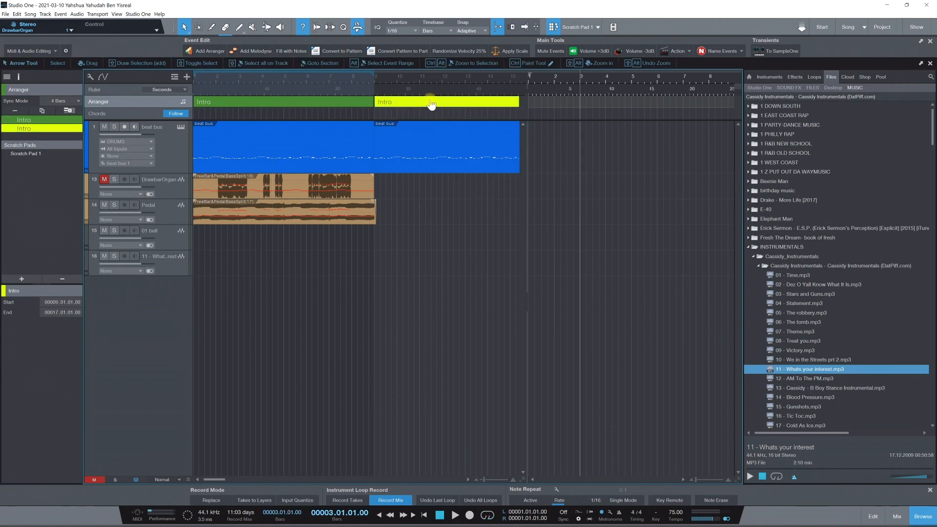
Duplicate the first Intro arranger section together with its events, placing the copy before the yellow Intro section.
{"action": "left_click", "coordinate": [306, 103]}
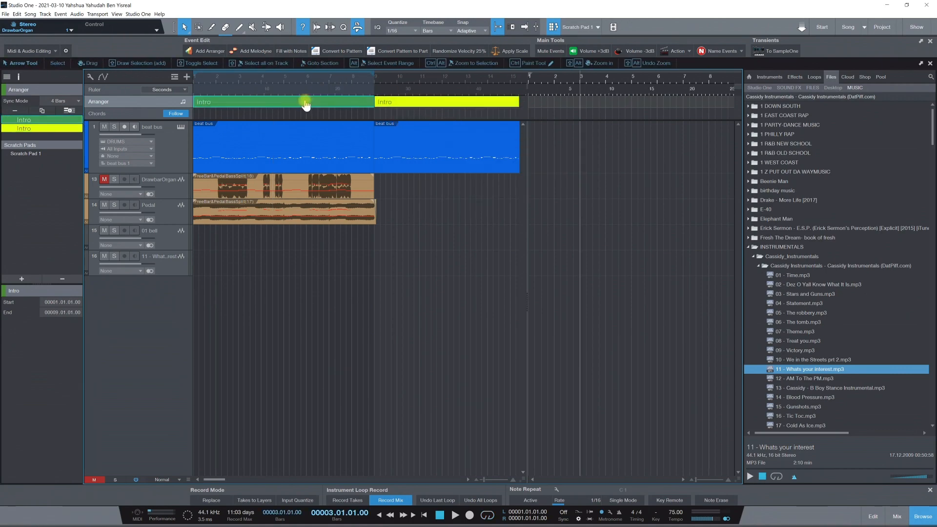
{"action": "key", "text": "ctrl+d"}
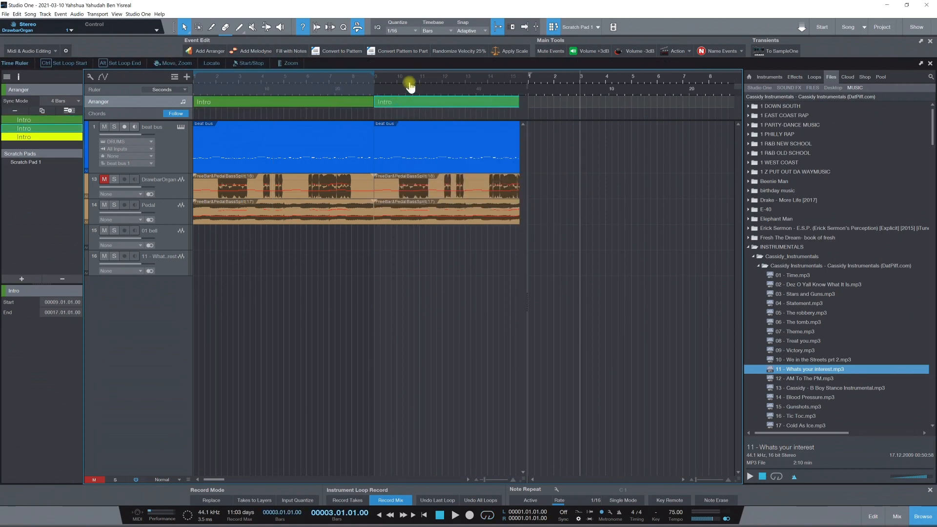
{"action": "scroll", "coordinate": [411, 83], "scroll_direction": "down", "scroll_amount": 3}
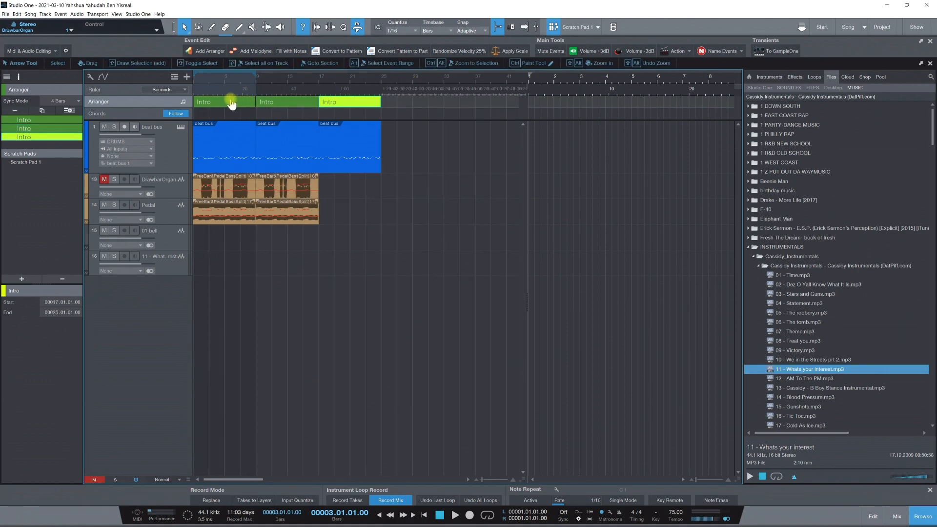
Loop the first Intro section again and start playback.
{"action": "left_click", "coordinate": [210, 102]}
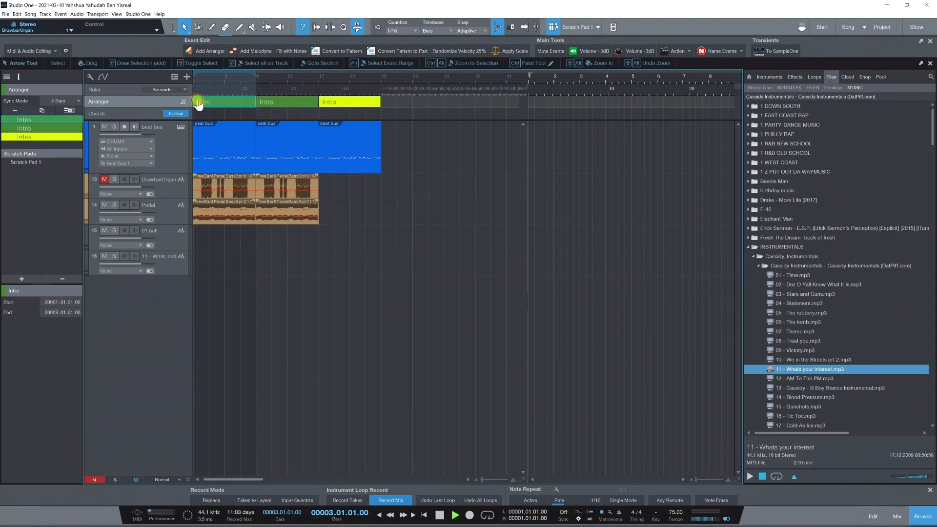
{"action": "left_click", "coordinate": [437, 515]}
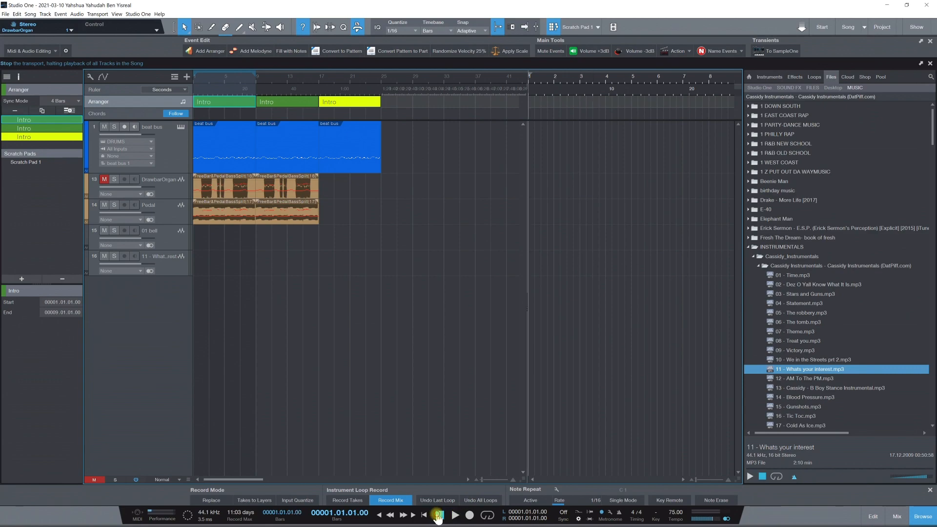
{"action": "double_click", "coordinate": [196, 101]}
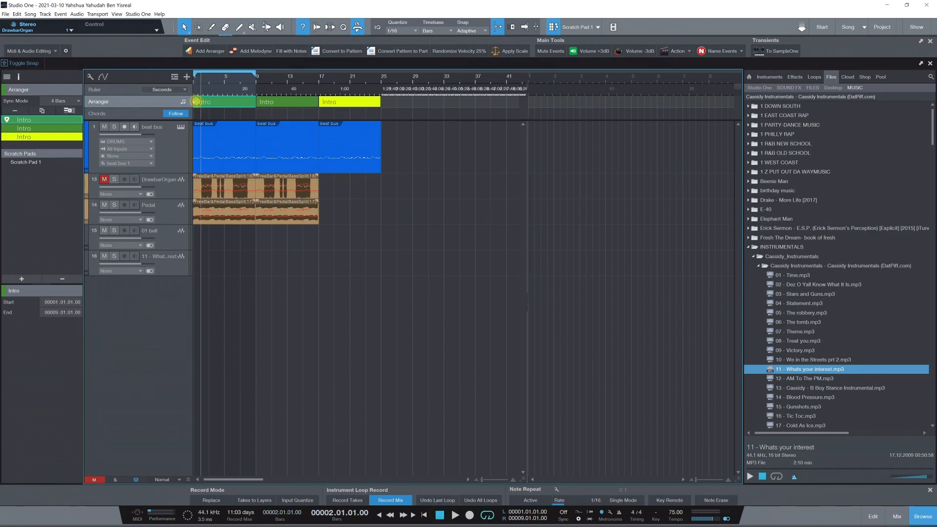
{"action": "key", "text": "space"}
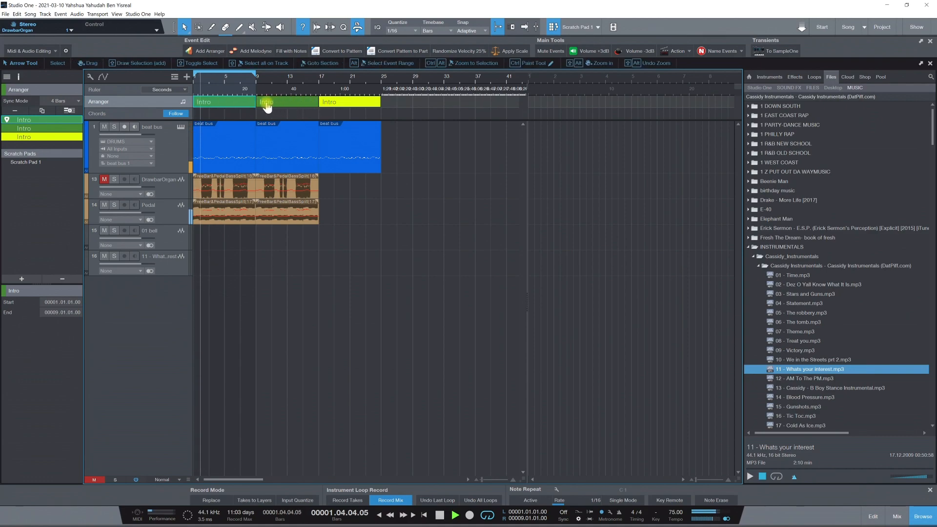
Jump playback to the yellow Intro section and back to the second Intro, stop, and select the first Intro section.
{"action": "left_click", "coordinate": [326, 107]}
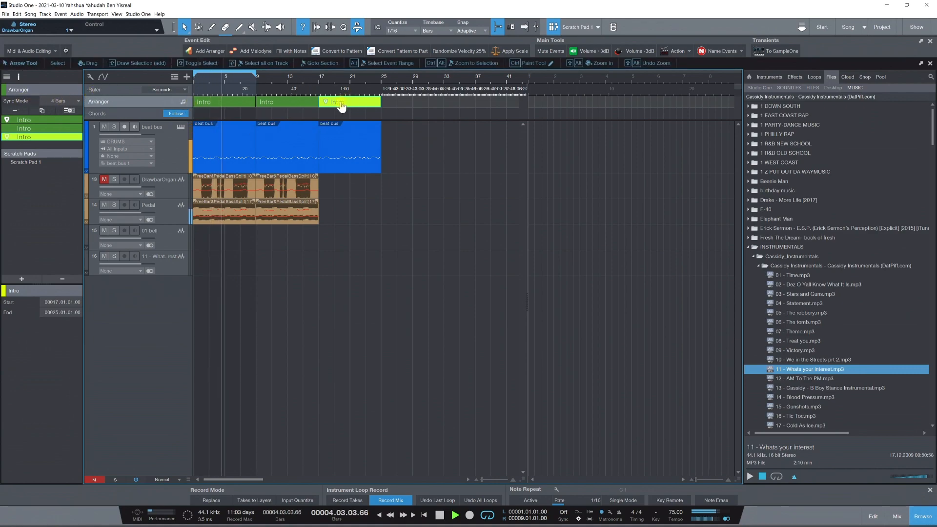
{"action": "left_click", "coordinate": [360, 102]}
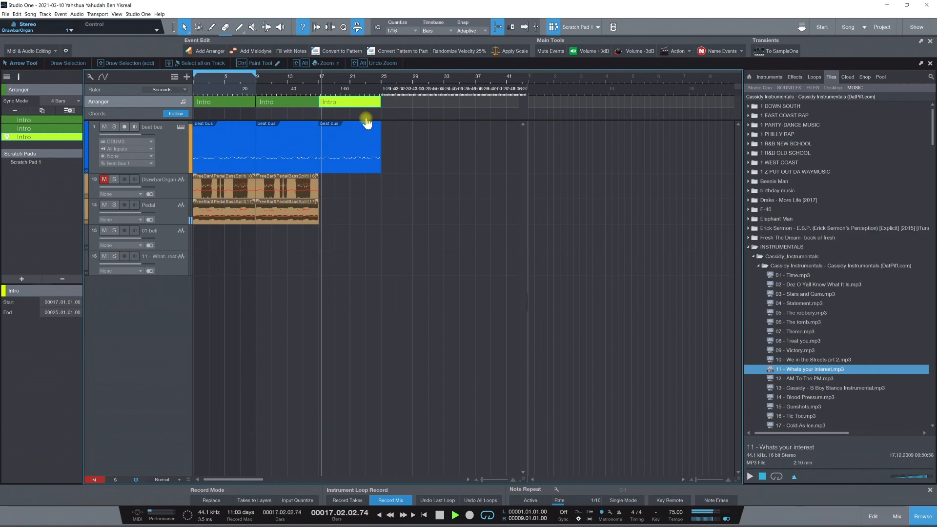
{"action": "left_click", "coordinate": [261, 102]}
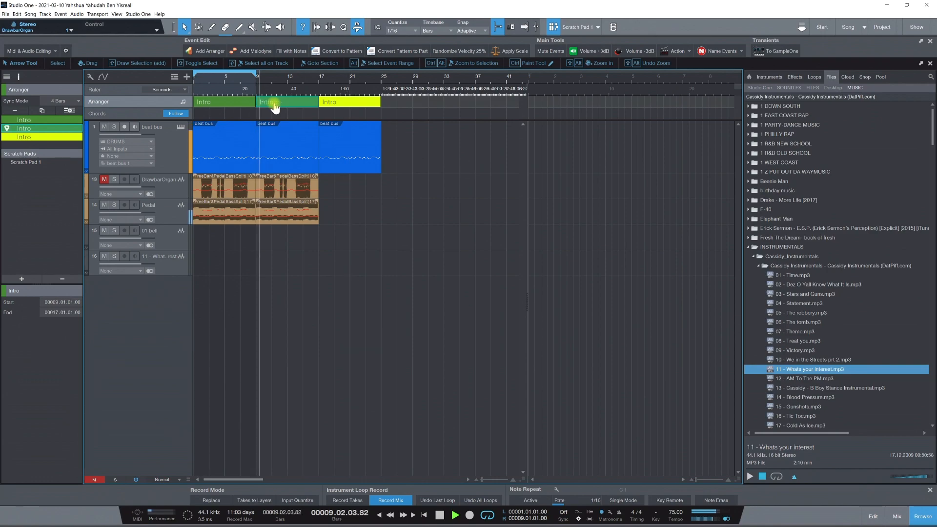
{"action": "key", "text": "space"}
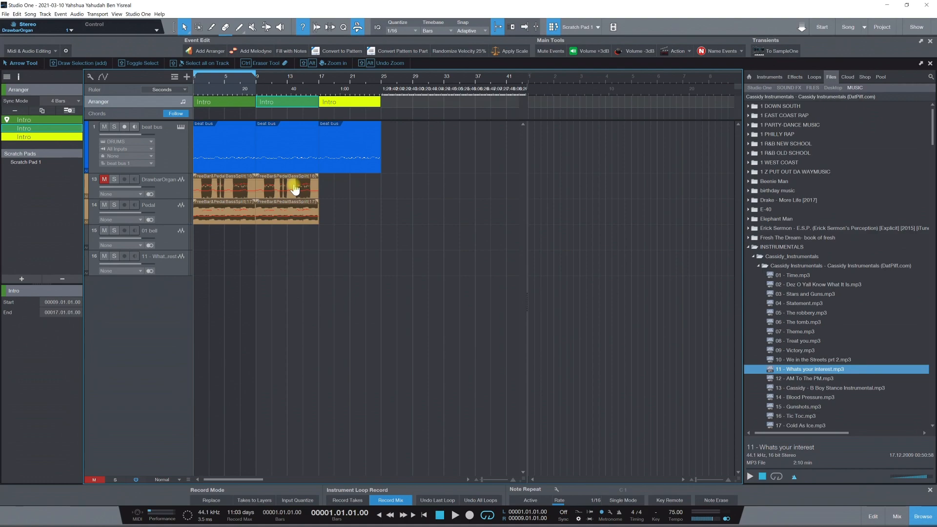
{"action": "left_click", "coordinate": [200, 103]}
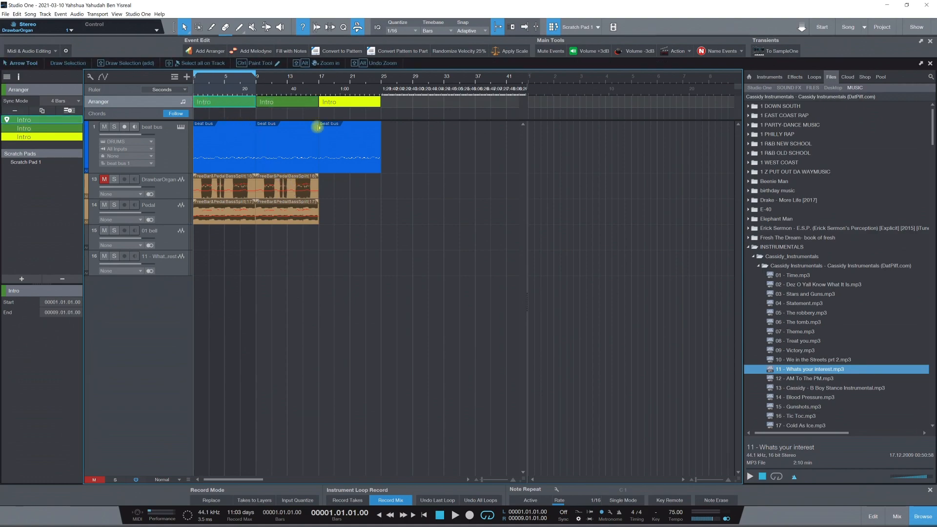
Select the first Intro arranger section and view the Pedal track's first audio event in the editor.
{"action": "left_click", "coordinate": [594, 158]}
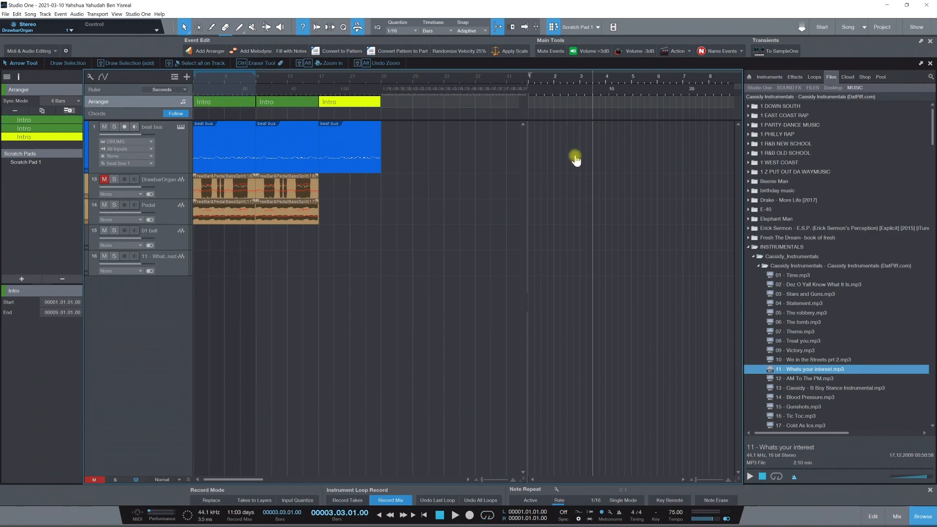
{"action": "left_click", "coordinate": [208, 106]}
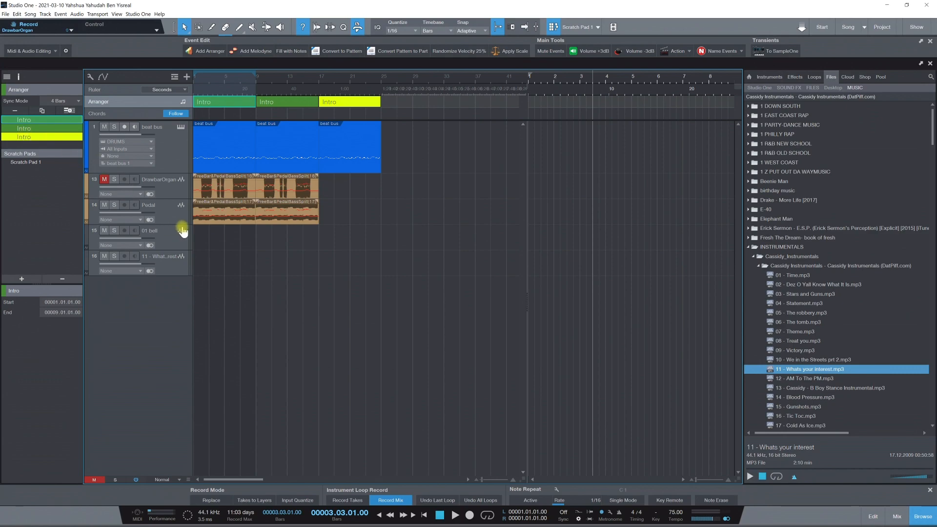
{"action": "double_click", "coordinate": [233, 217]}
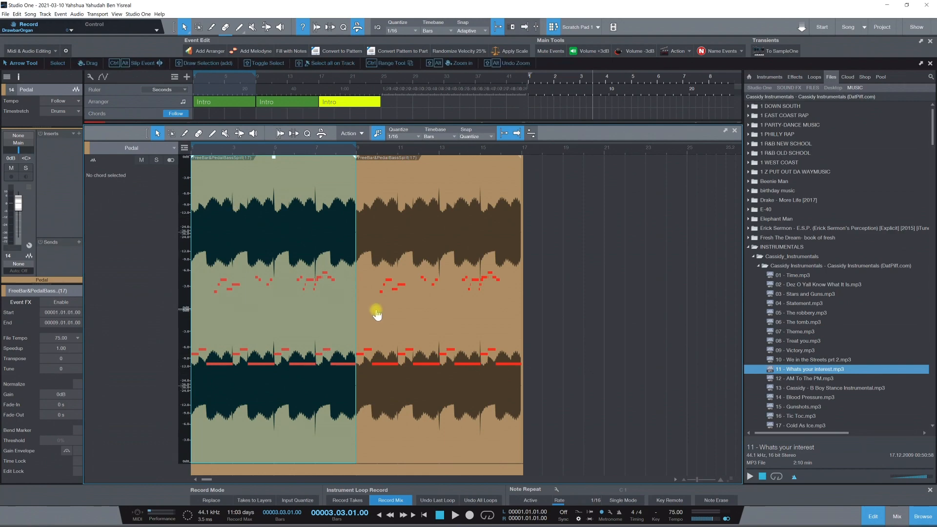
{"action": "left_click", "coordinate": [873, 516]}
Open the yellow Intro's beat bus event in the note editor and view its controller lanes, ending on Sound Variations.
{"action": "double_click", "coordinate": [342, 163]}
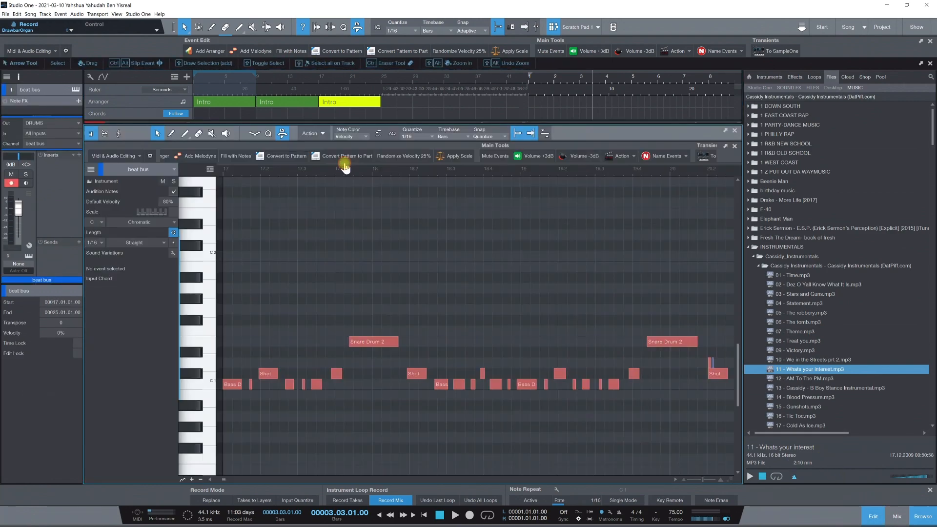
{"action": "left_click", "coordinate": [182, 480]}
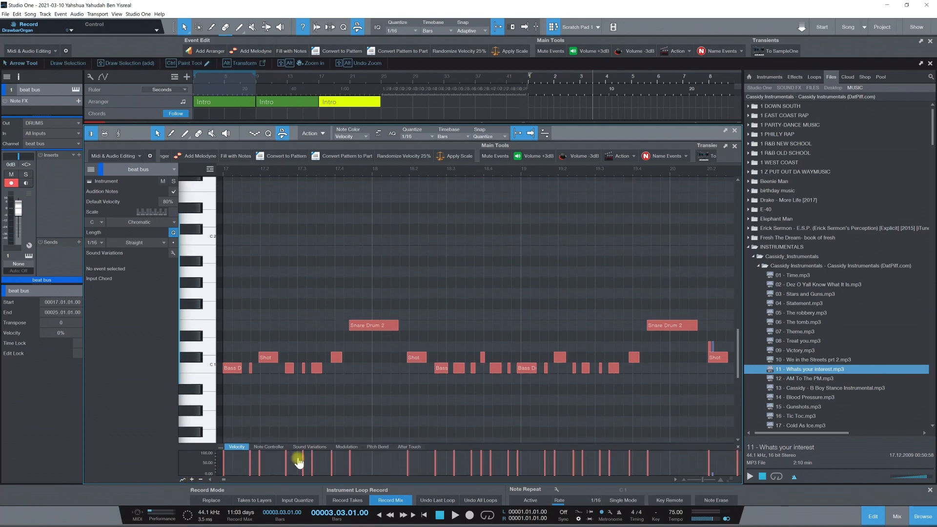
{"action": "left_click", "coordinate": [268, 446]}
{"action": "left_click", "coordinate": [310, 447]}
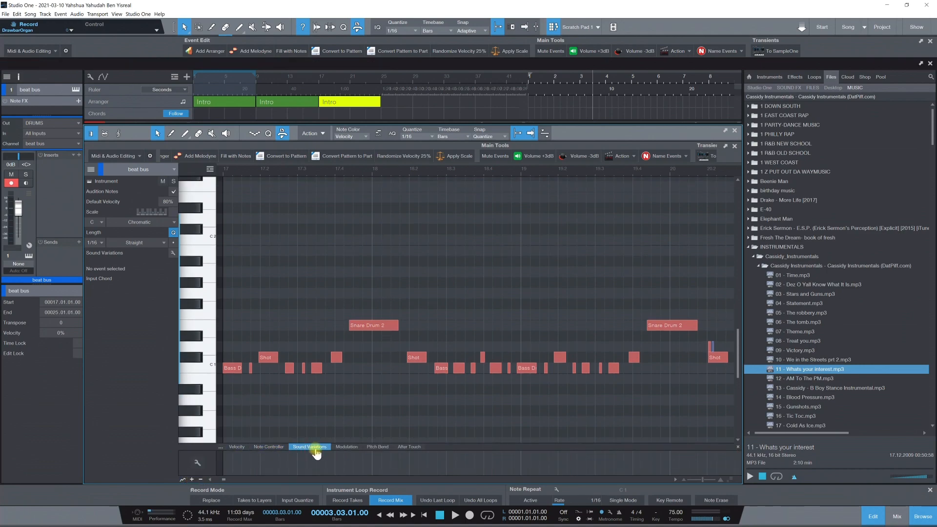
{"action": "left_click", "coordinate": [346, 448]}
{"action": "left_click", "coordinate": [378, 447]}
{"action": "left_click", "coordinate": [409, 447]}
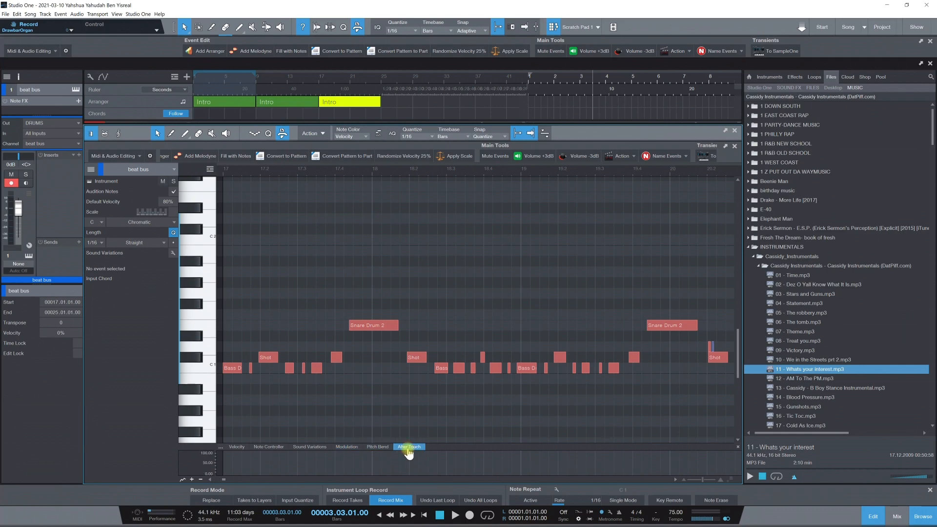
{"action": "left_click", "coordinate": [310, 446]}
Add a new sound variation to the DRUMS instrument and close the Sound Variations window.
{"action": "left_click", "coordinate": [198, 466]}
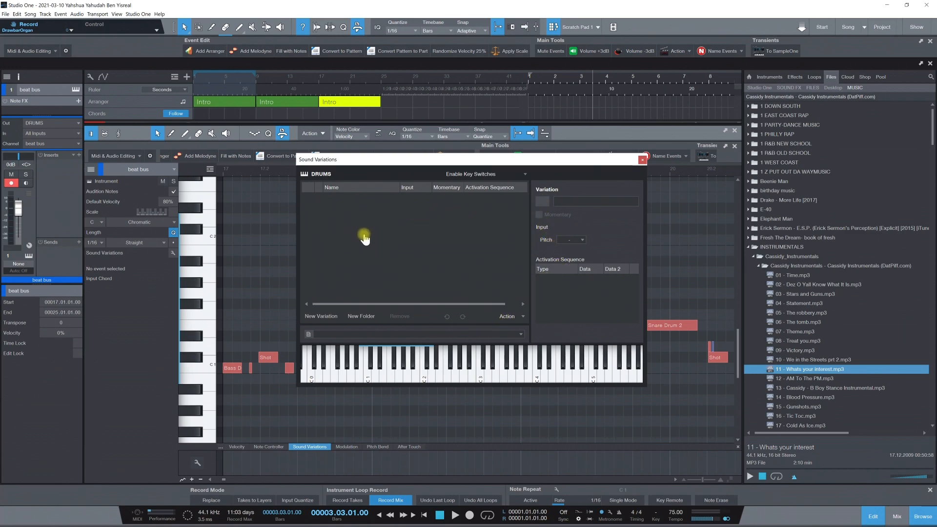
{"action": "left_click", "coordinate": [332, 314]}
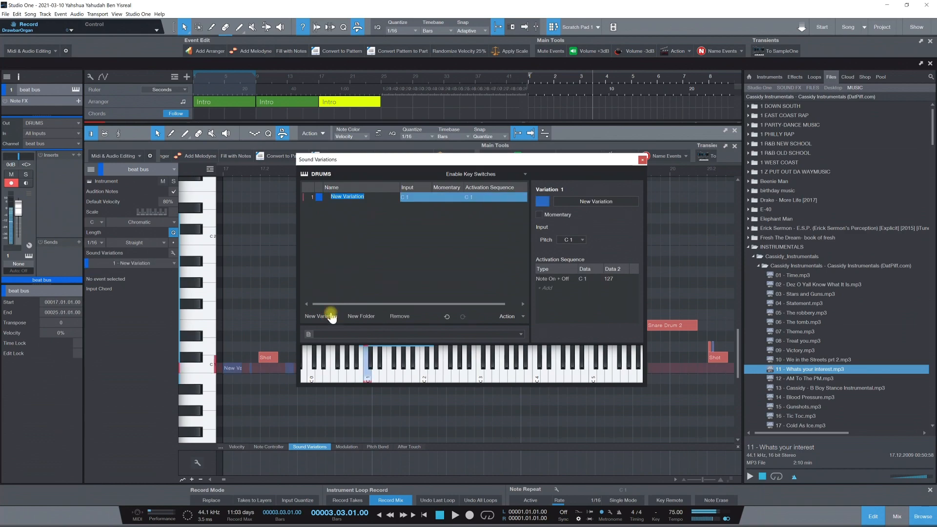
{"action": "left_click", "coordinate": [319, 197]}
{"action": "left_click", "coordinate": [378, 285]}
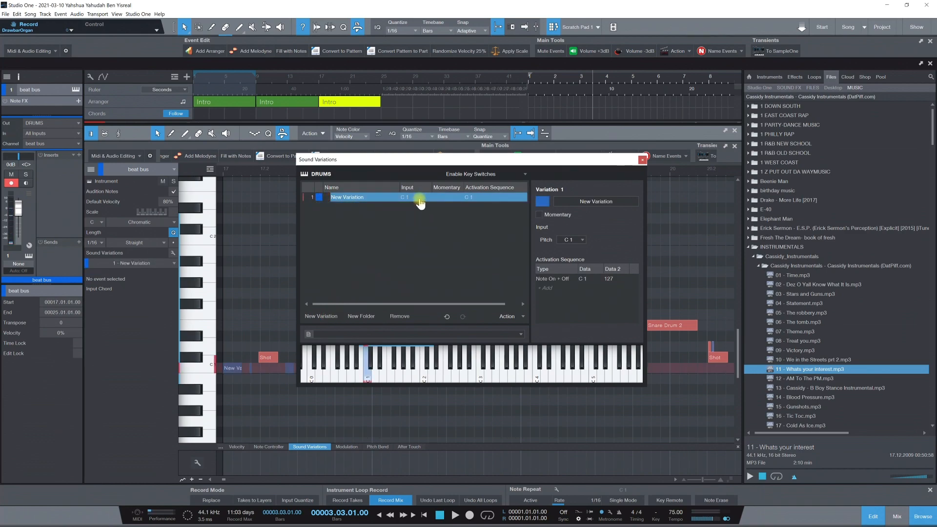
{"action": "left_click", "coordinate": [642, 160]}
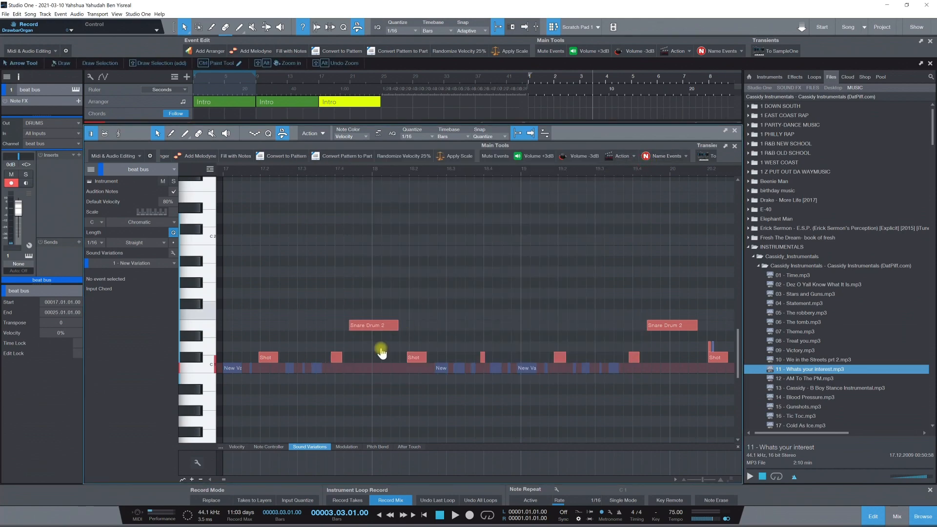
Place the playhead at bar position 17.02.03 and review the new variation's key assignment in the Sound Variations window.
{"action": "left_click", "coordinate": [298, 461]}
{"action": "right_click", "coordinate": [284, 465]}
{"action": "left_click", "coordinate": [280, 463]}
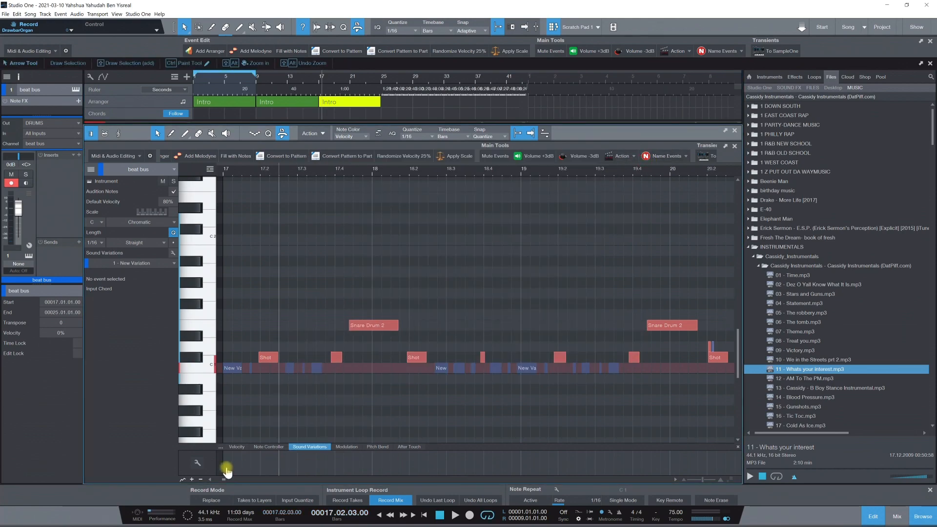
{"action": "left_click", "coordinate": [197, 463]}
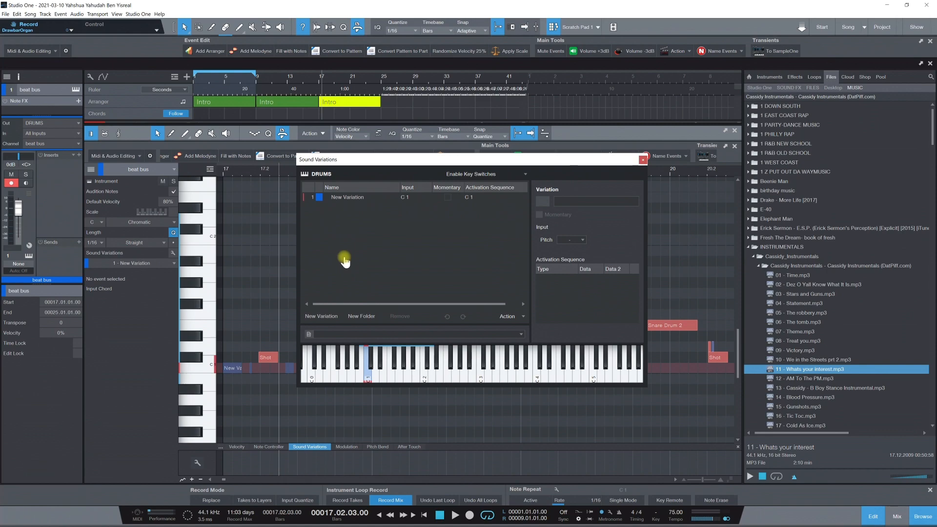
{"action": "left_click", "coordinate": [372, 376]}
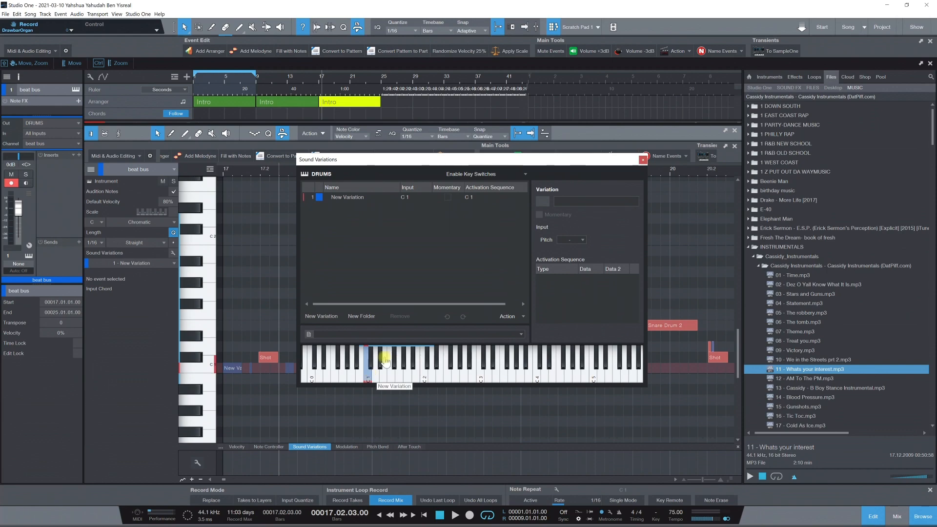
{"action": "left_click", "coordinate": [643, 160]}
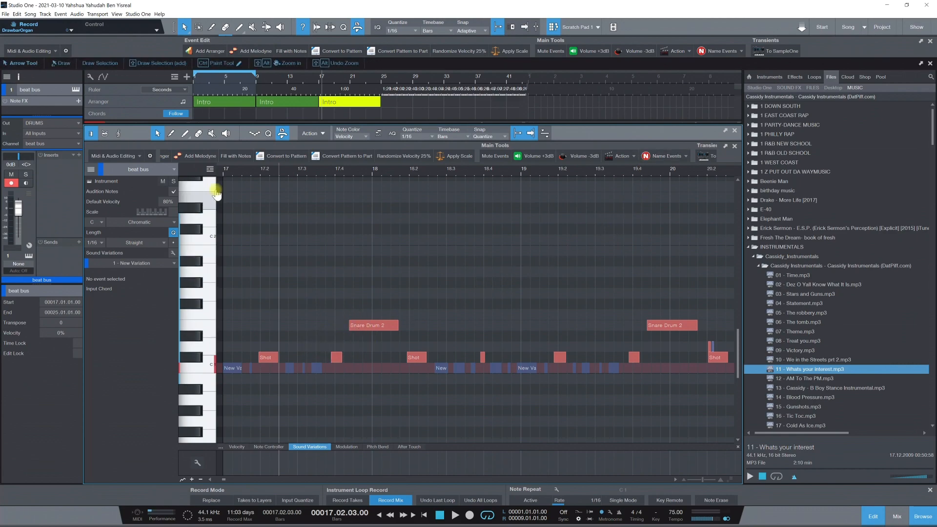
Switch the beat bus editor through drum view to score view and activate the note drawing tool.
{"action": "left_click", "coordinate": [105, 135]}
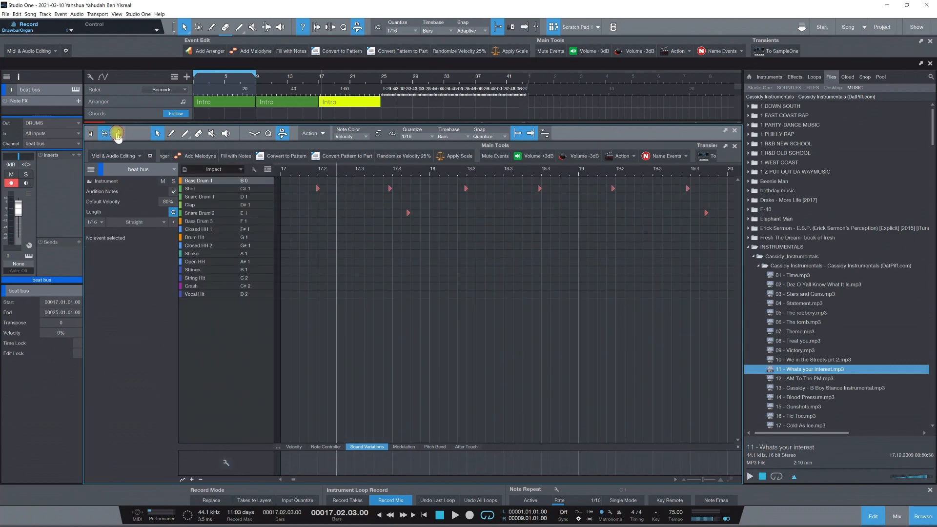
{"action": "left_click", "coordinate": [118, 134]}
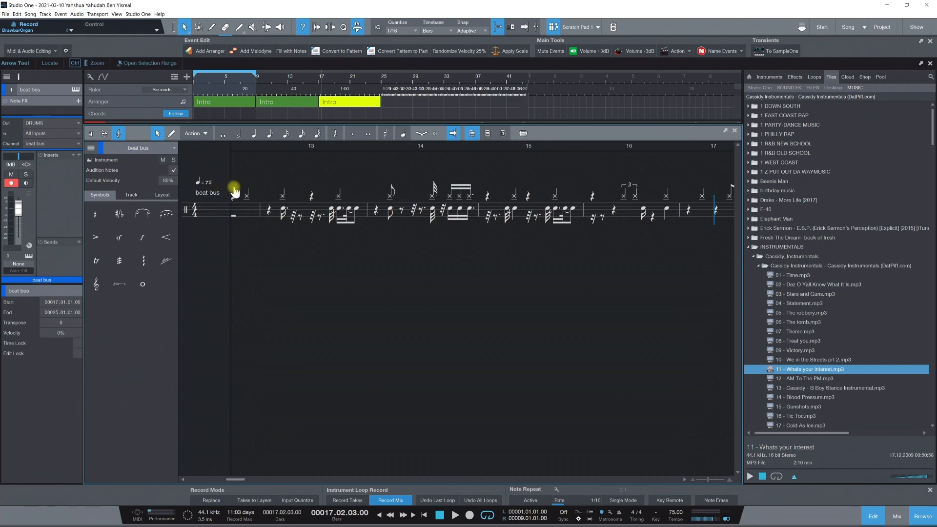
{"action": "left_click", "coordinate": [204, 134]}
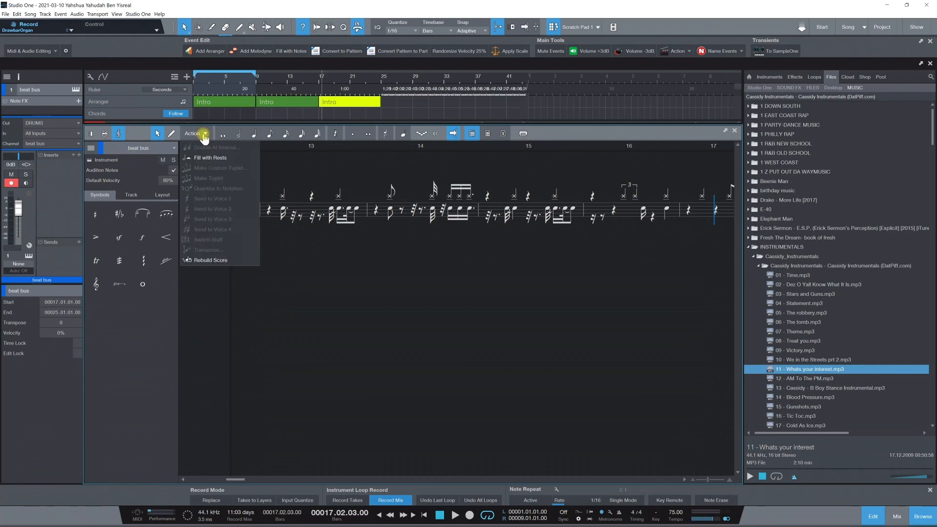
{"action": "left_click", "coordinate": [142, 134]}
{"action": "left_click", "coordinate": [171, 134]}
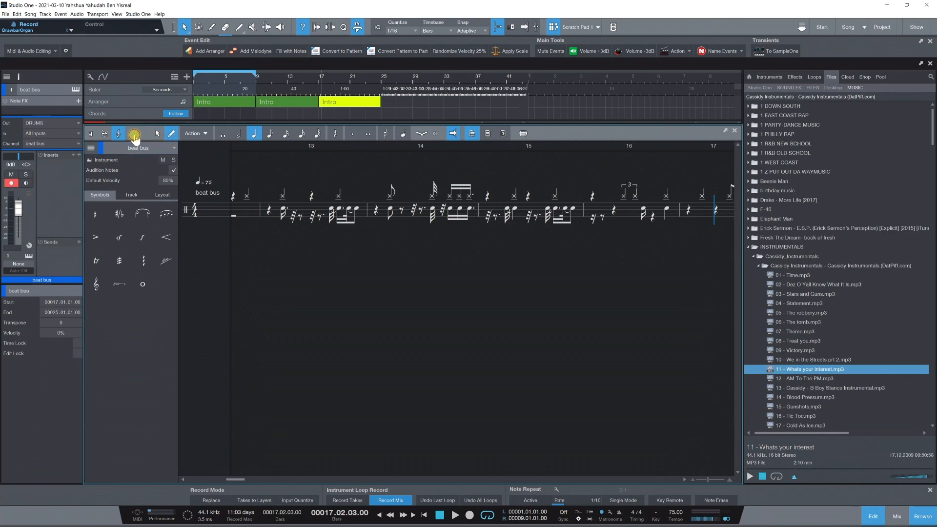
Show the score's track settings, examine the available staff types without changing Drumset, and close the editor.
{"action": "left_click", "coordinate": [91, 148]}
{"action": "left_click", "coordinate": [91, 148]}
{"action": "left_click", "coordinate": [134, 194]}
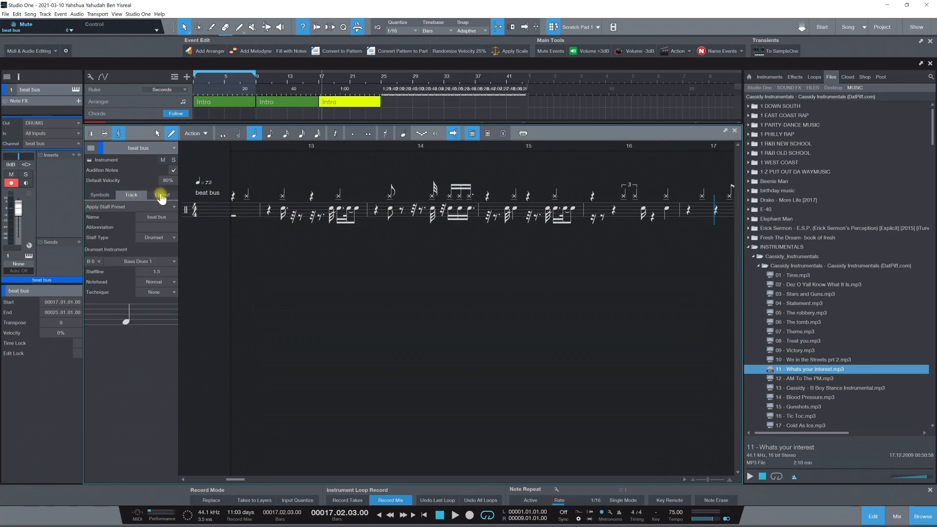
{"action": "left_click", "coordinate": [174, 238]}
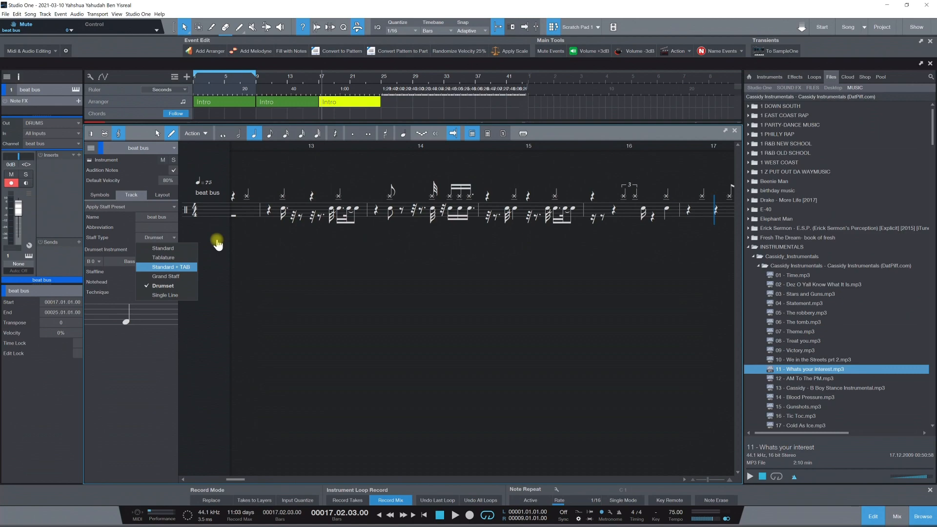
{"action": "left_click", "coordinate": [174, 239]}
{"action": "left_click", "coordinate": [175, 238]}
{"action": "left_click", "coordinate": [199, 234]}
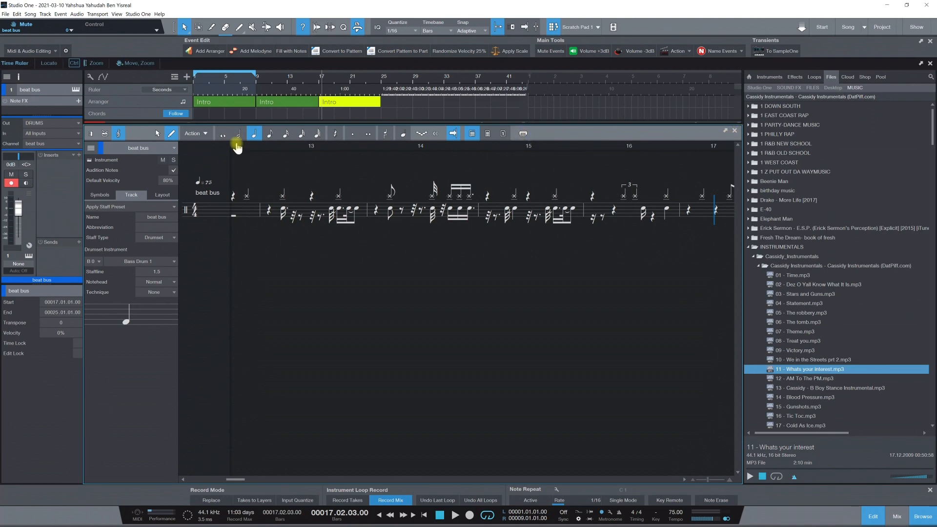
{"action": "left_click", "coordinate": [873, 517]}
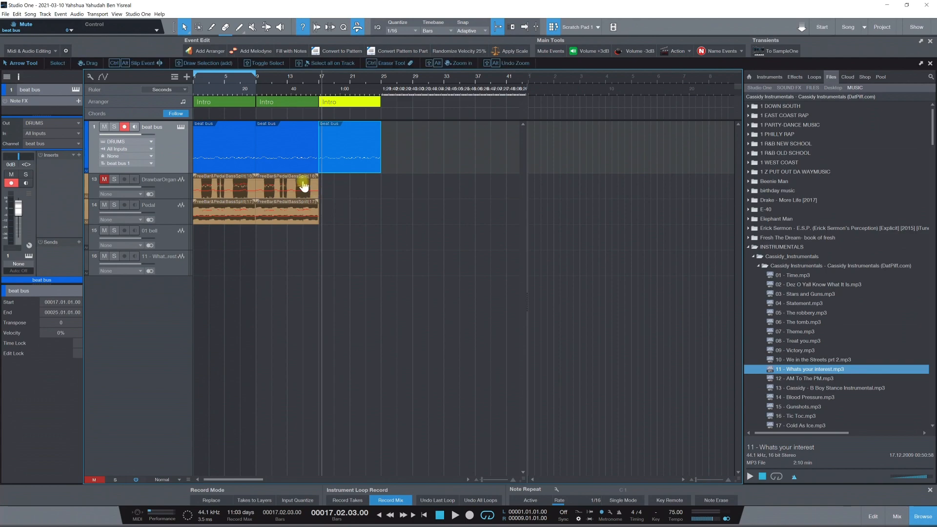
Open the second beat bus event in piano view and adjust its first Snare Drum 2 note to 99% velocity and length 0.1.1.45.
{"action": "double_click", "coordinate": [294, 165]}
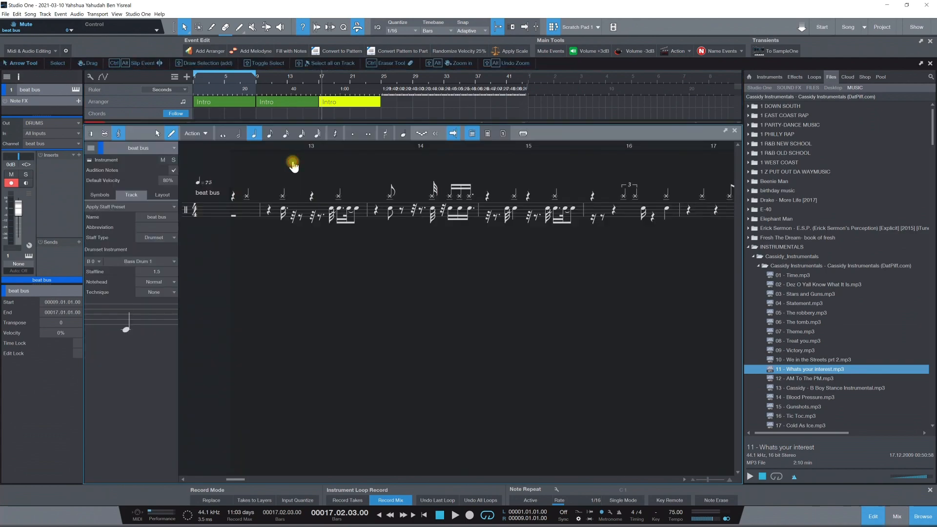
{"action": "left_click", "coordinate": [93, 134]}
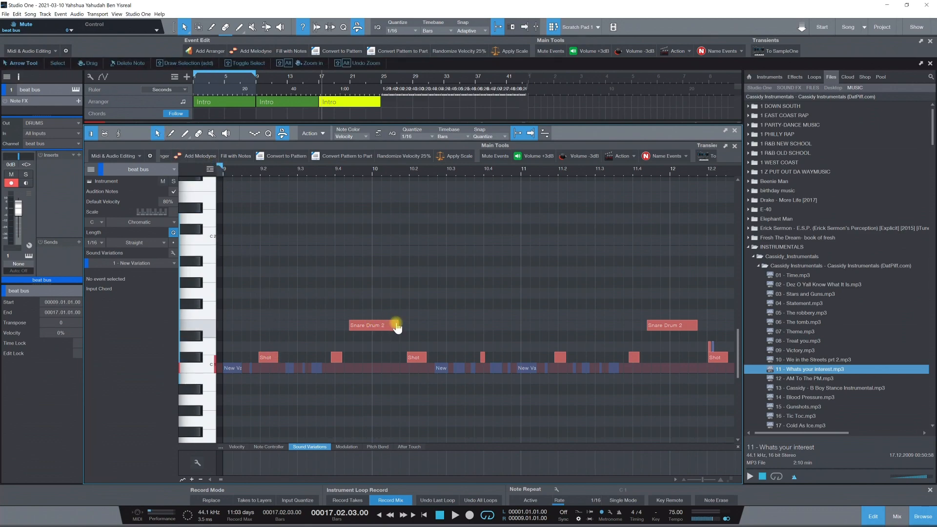
{"action": "left_click", "coordinate": [396, 322]}
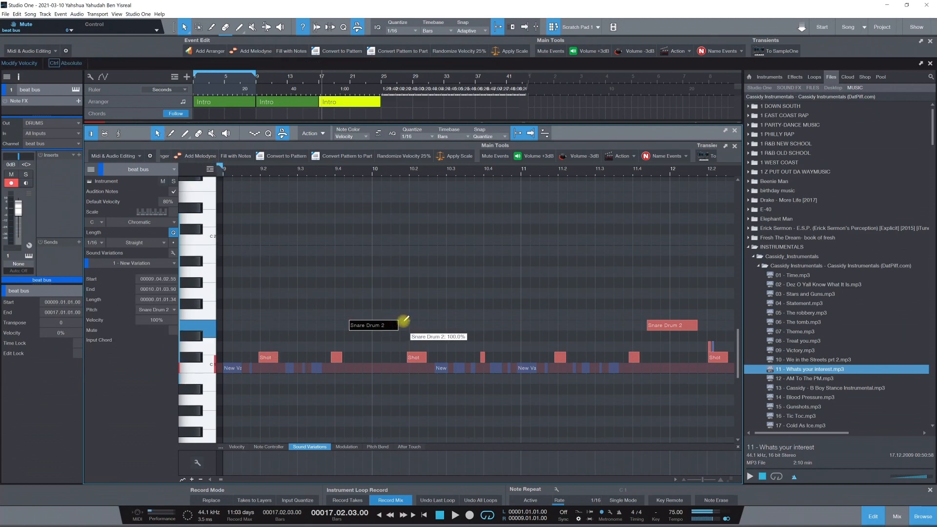
{"action": "mouse_move", "coordinate": [398, 325]}
{"action": "left_mouse_down"}
{"action": "mouse_move", "coordinate": [412, 325]}
{"action": "mouse_move", "coordinate": [400, 327]}
{"action": "left_mouse_up"}
{"action": "left_click", "coordinate": [363, 327]}
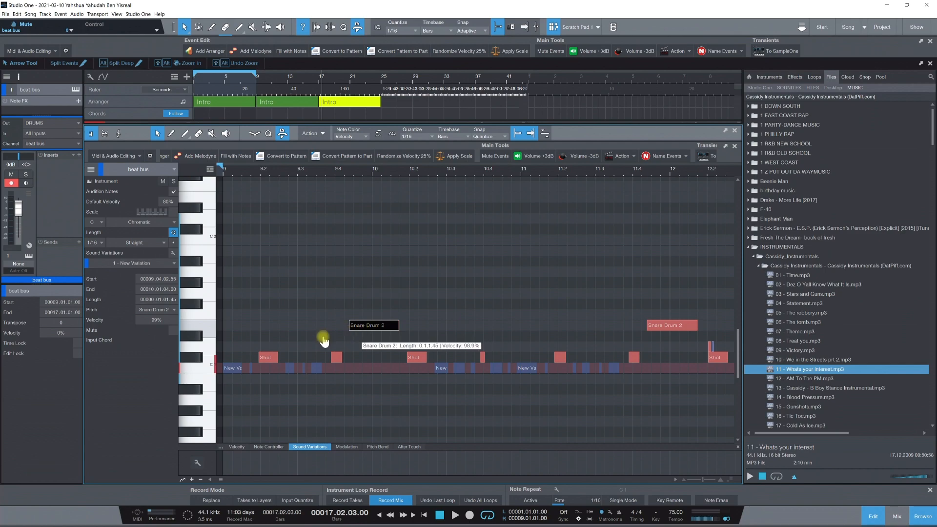
Review the commands available for the first Shot note and close the note editor.
{"action": "right_click", "coordinate": [268, 359]}
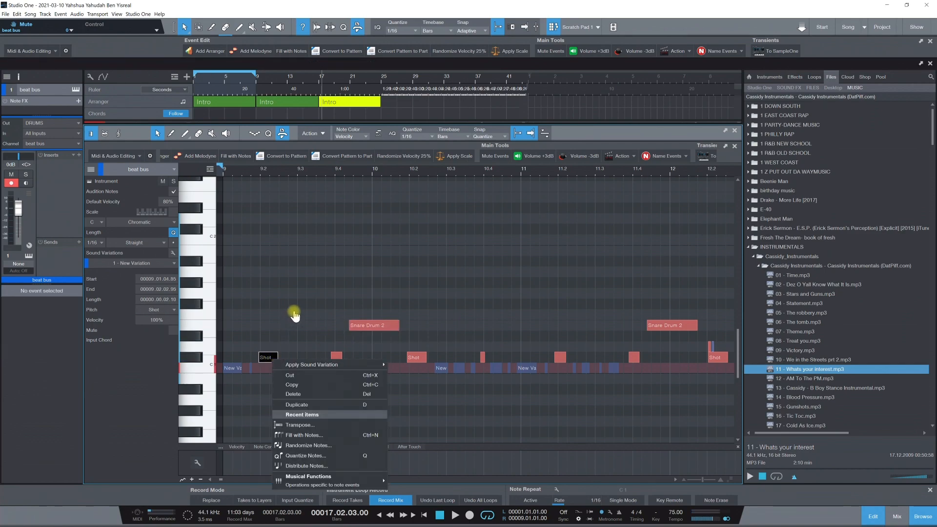
{"action": "left_click", "coordinate": [144, 133]}
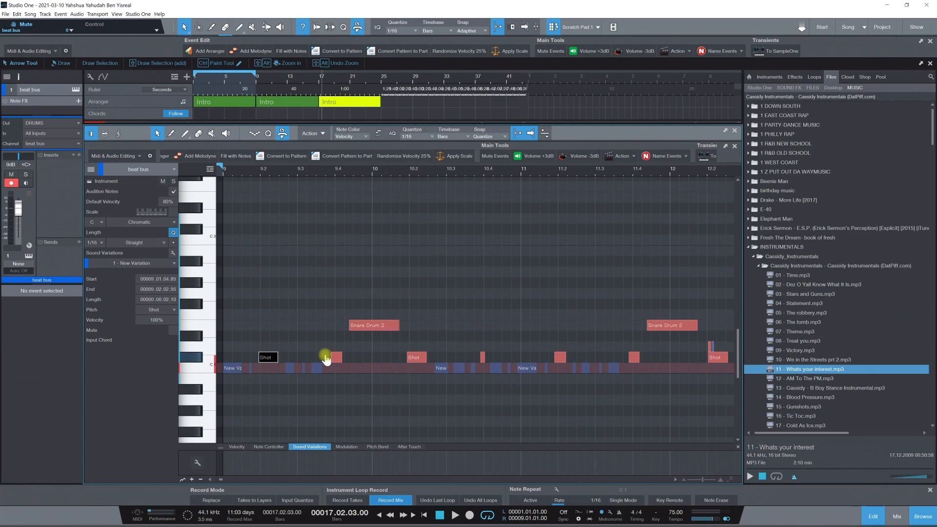
{"action": "left_click", "coordinate": [869, 516]}
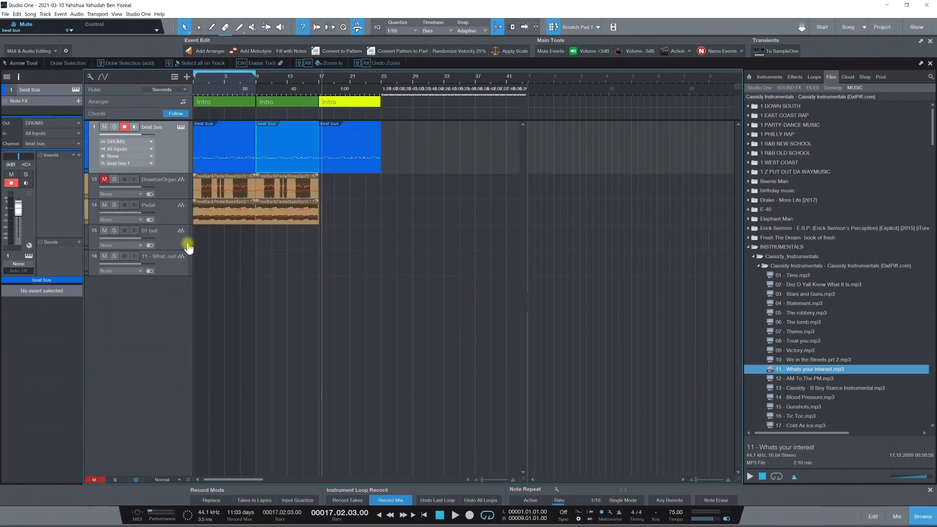
Select the 01 bell channel in the mixer, view its Splitter routing, and expand Splitter 1's controls within the inserts.
{"action": "left_click", "coordinate": [168, 239]}
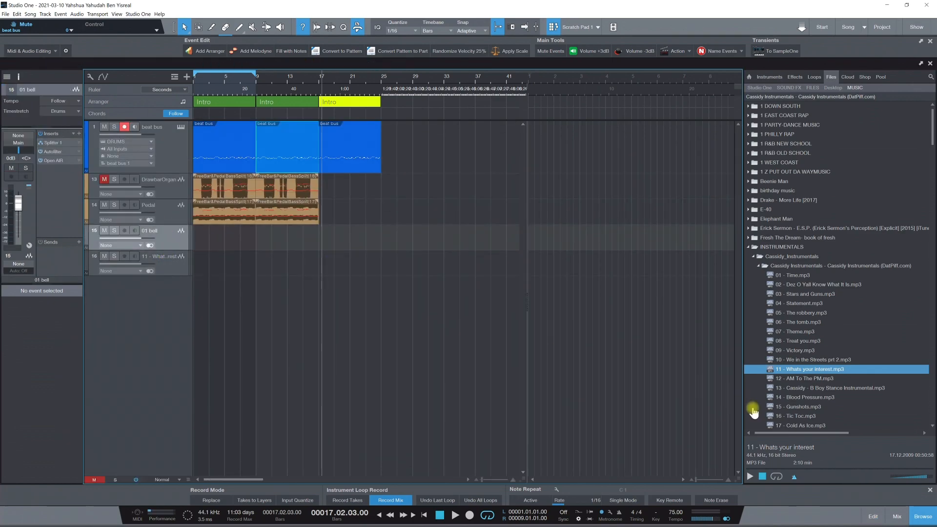
{"action": "left_click", "coordinate": [897, 517]}
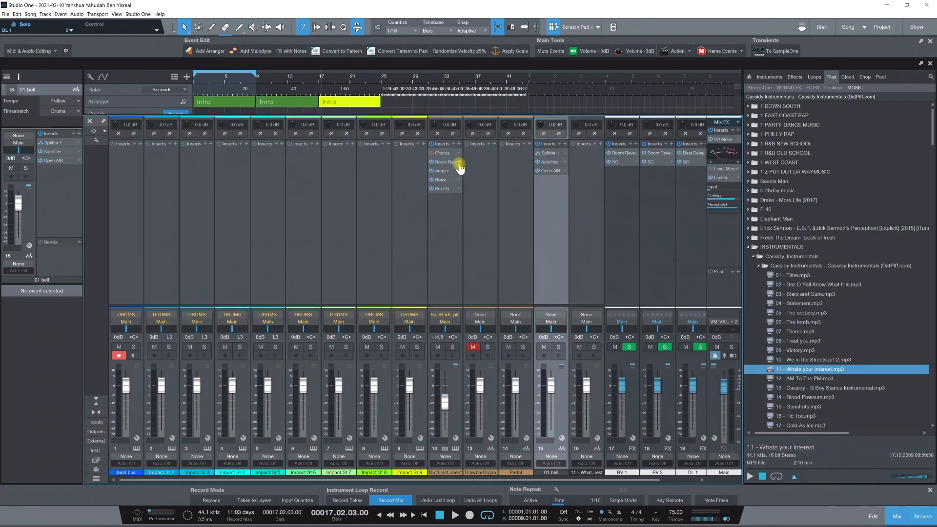
{"action": "left_click", "coordinate": [547, 155]}
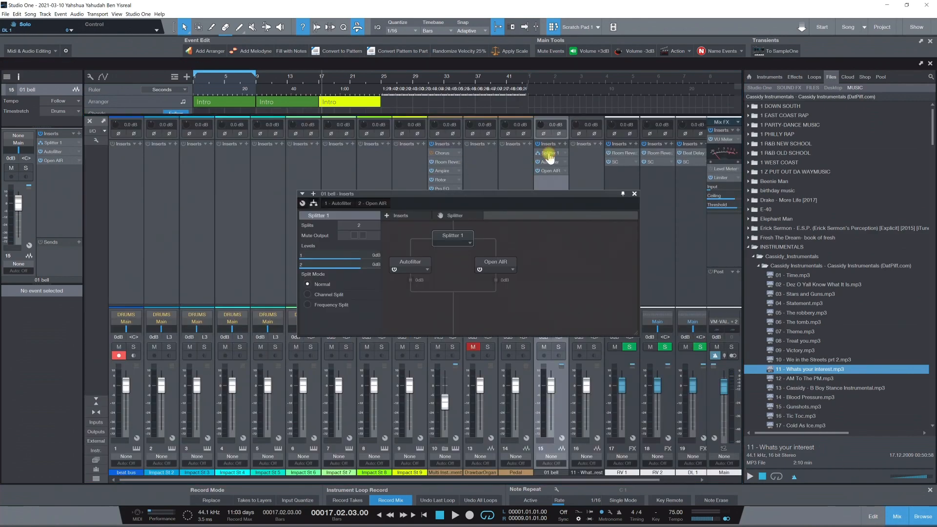
{"action": "left_click", "coordinate": [634, 194]}
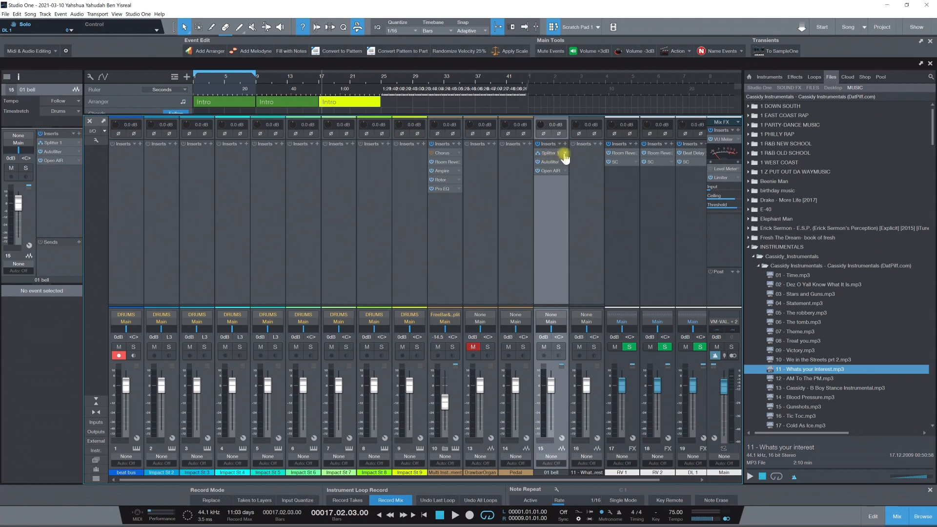
{"action": "left_click", "coordinate": [546, 156]}
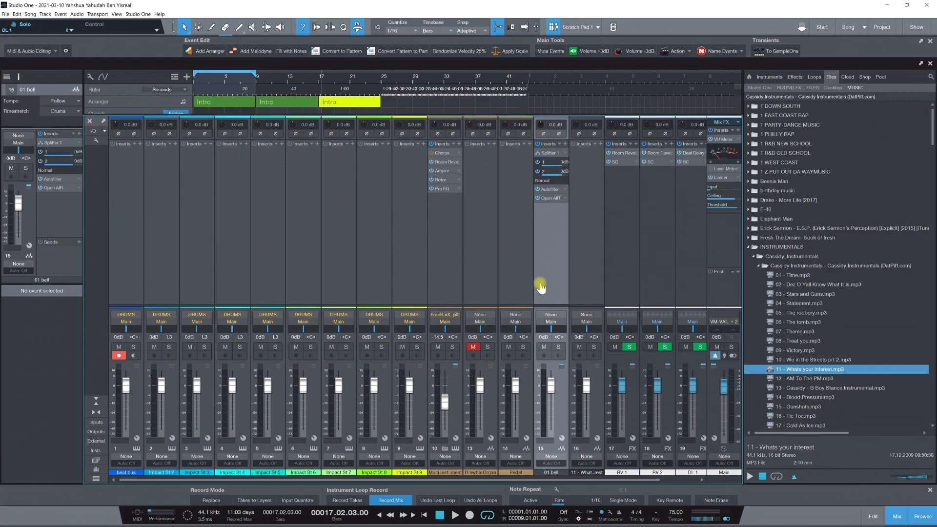
Close the mixer, lower the second DrawbarOrgan event's gain to -4.7, and create a new clip version of it.
{"action": "left_click", "coordinate": [899, 516]}
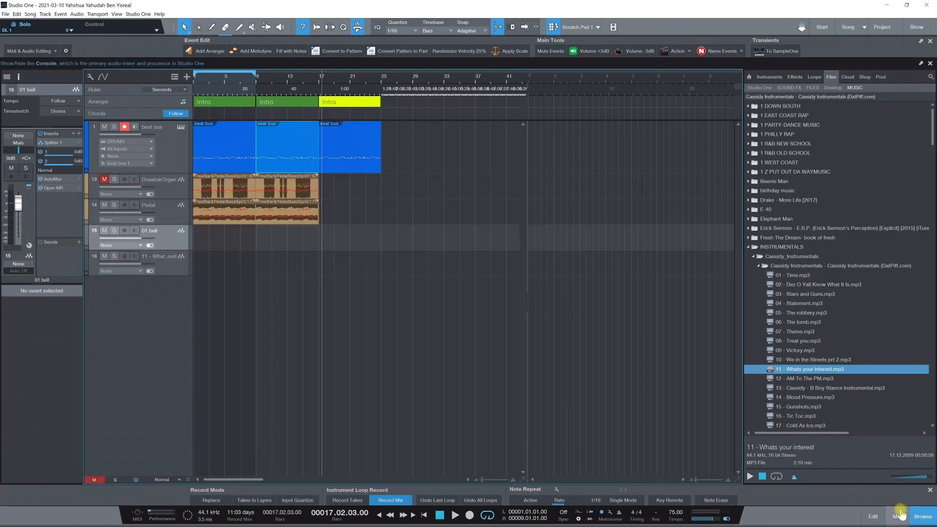
{"action": "left_click", "coordinate": [281, 192]}
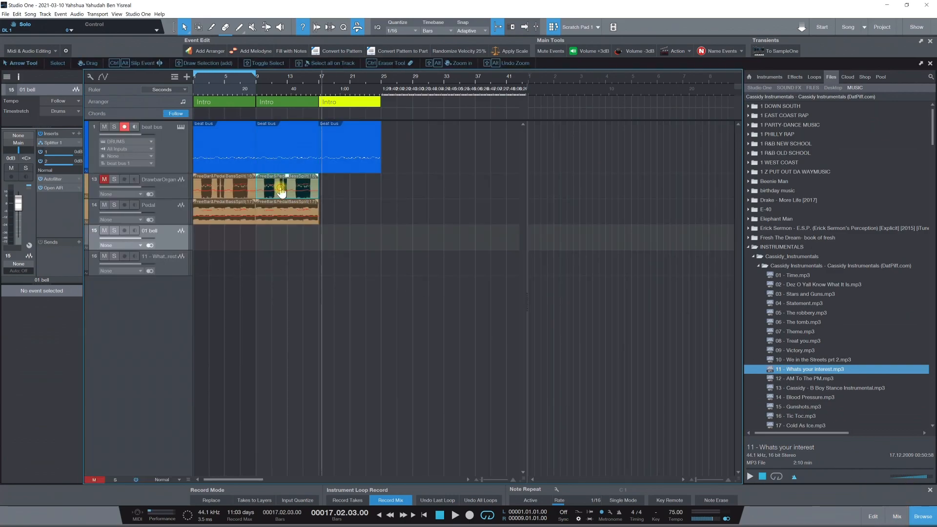
{"action": "left_click", "coordinate": [285, 188]}
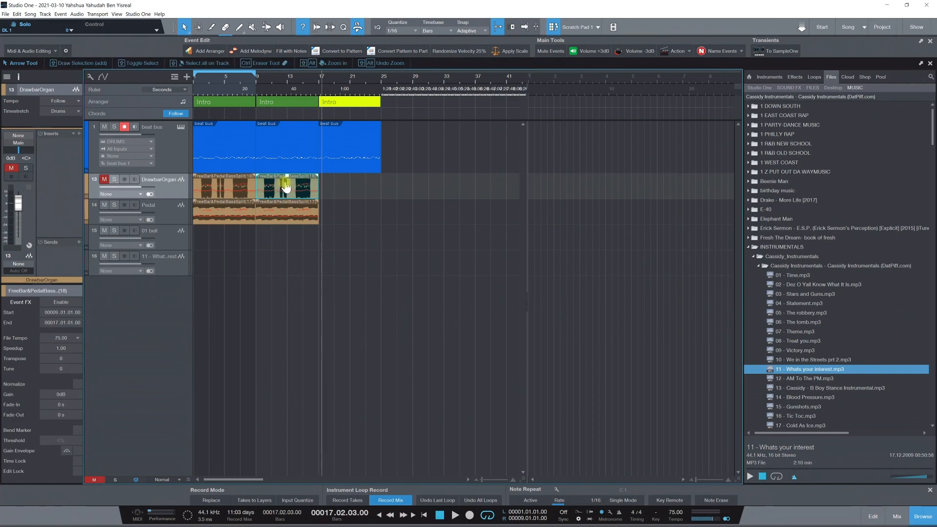
{"action": "left_click_drag", "start_coordinate": [286, 176], "coordinate": [288, 181]}
{"action": "right_click", "coordinate": [271, 194]}
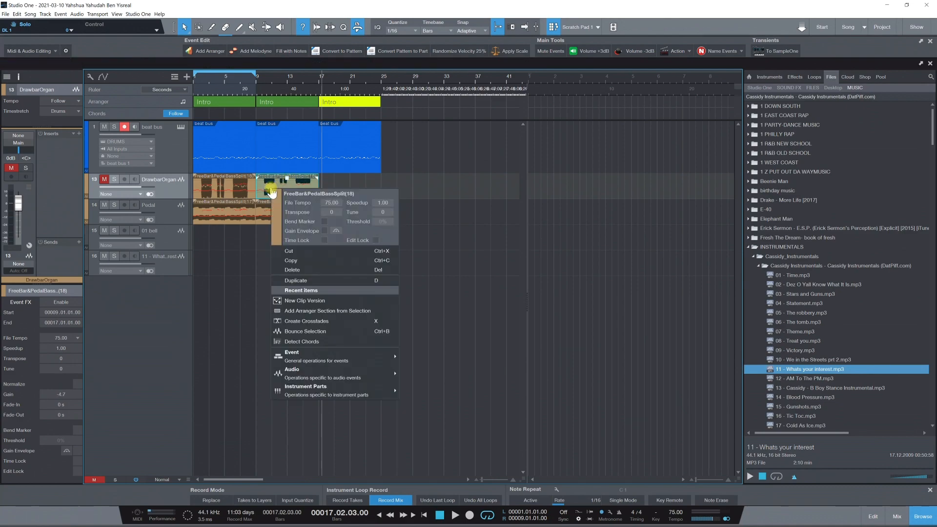
{"action": "left_click", "coordinate": [303, 301]}
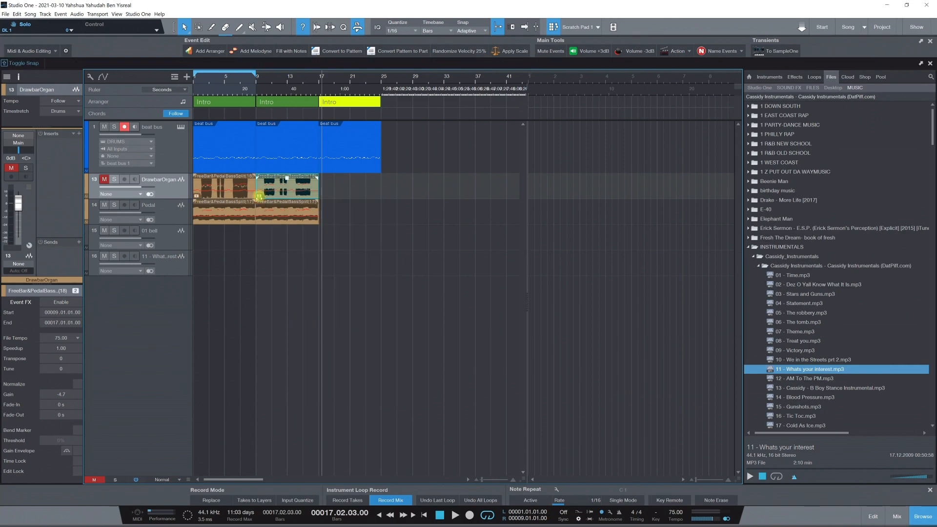
Set the second DrawbarOrgan event's gain to +0.7 and create another clip version.
{"action": "left_click_drag", "start_coordinate": [285, 180], "coordinate": [283, 189]}
{"action": "right_click", "coordinate": [283, 186]}
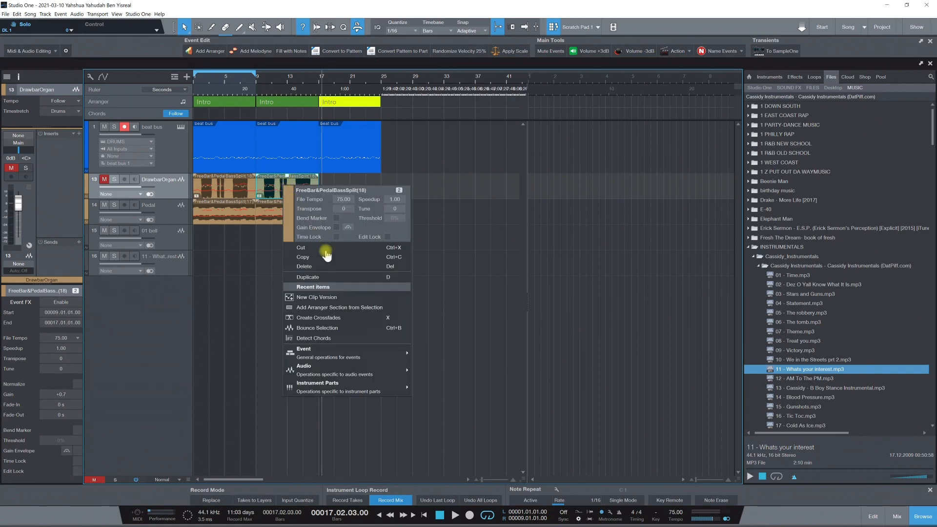
{"action": "left_click", "coordinate": [322, 299]}
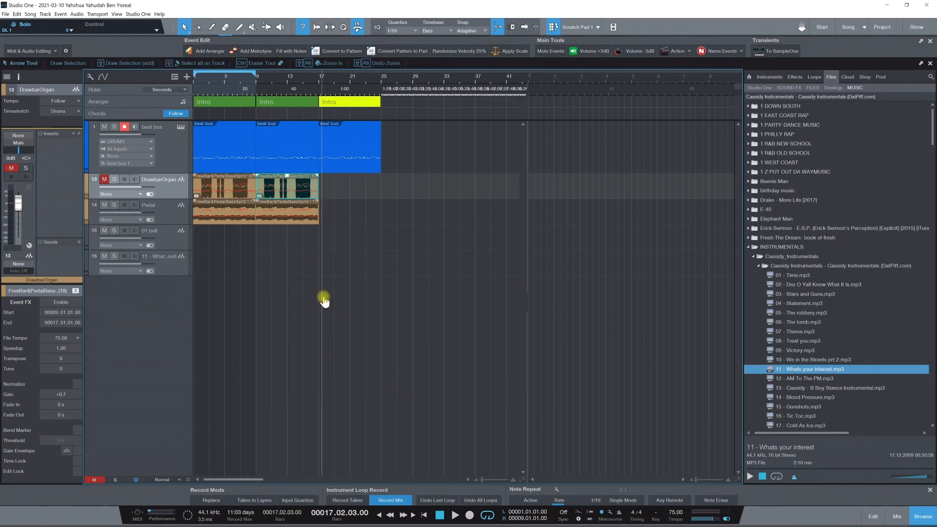
Examine the clip version markers and available commands of the DrawbarOrgan events in the arrangement and the audio editor, leaving the editor closed.
{"action": "right_click", "coordinate": [260, 197]}
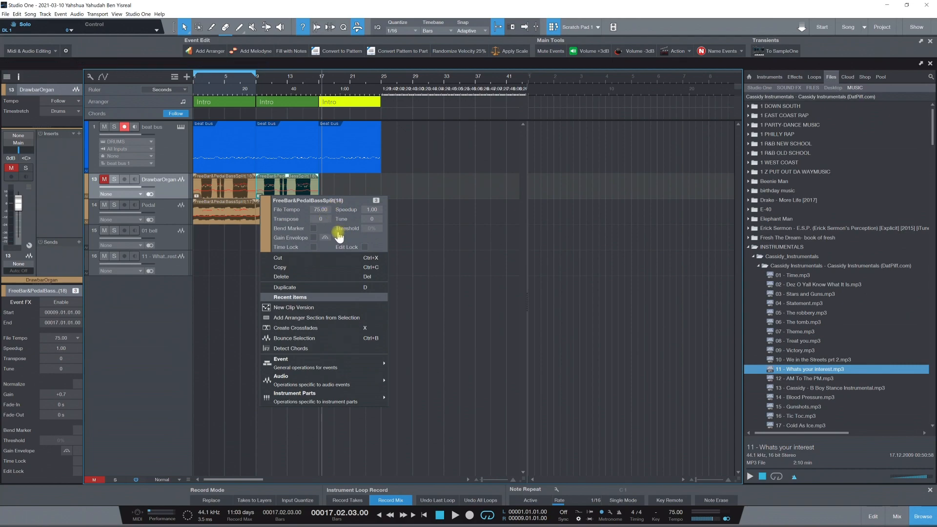
{"action": "left_click", "coordinate": [163, 330]}
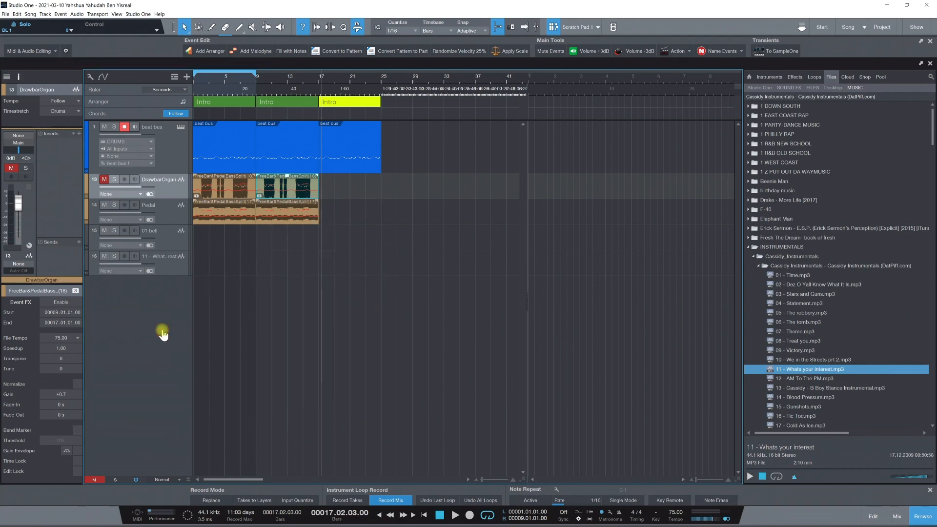
{"action": "double_click", "coordinate": [261, 197]}
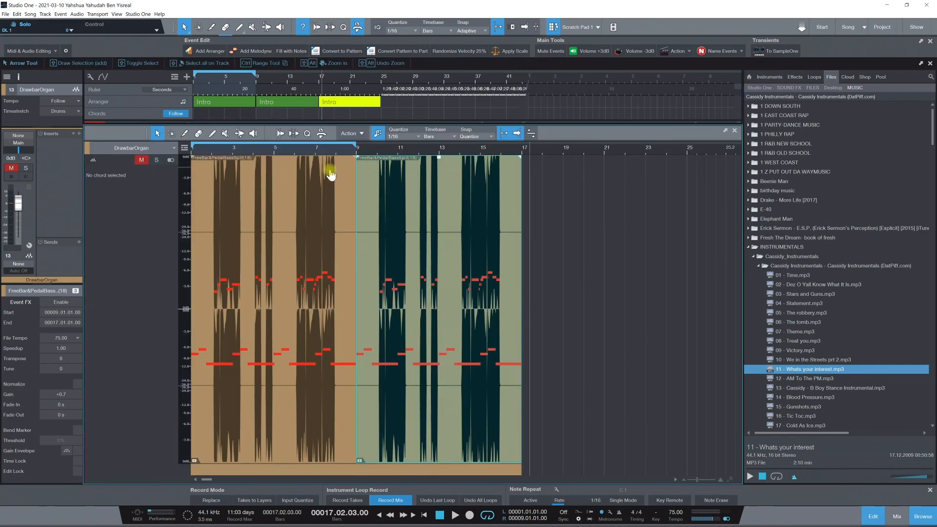
{"action": "key", "text": "z"}
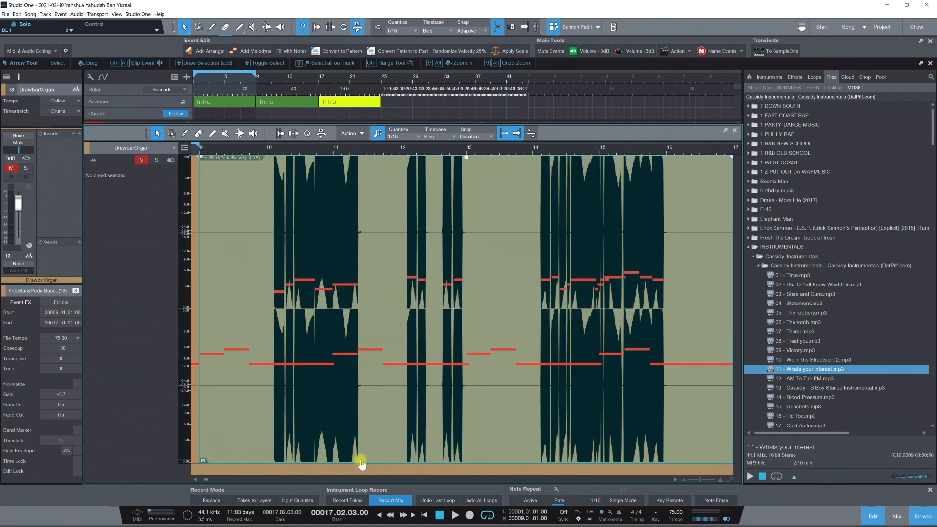
{"action": "right_click", "coordinate": [204, 462]}
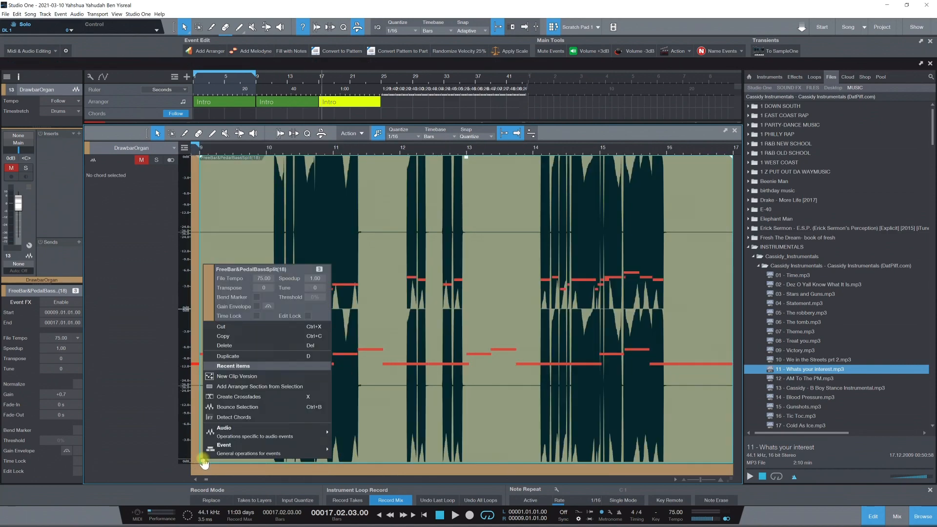
{"action": "right_click", "coordinate": [203, 464]}
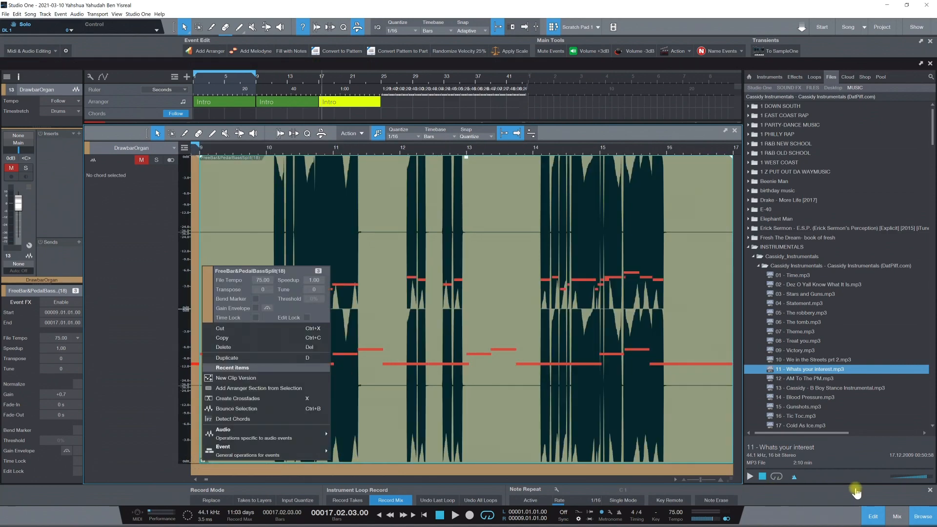
{"action": "left_click", "coordinate": [873, 516]}
{"action": "left_click", "coordinate": [873, 516]}
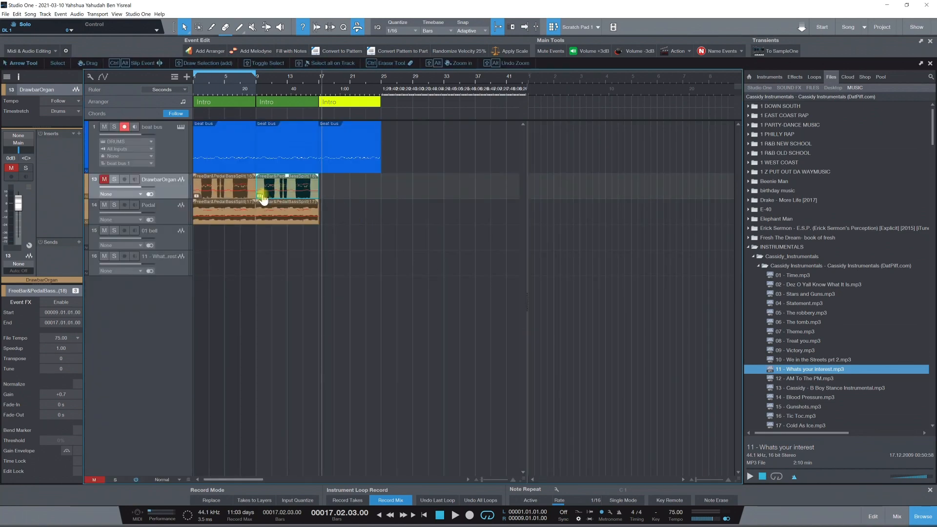
{"action": "double_click", "coordinate": [198, 199]}
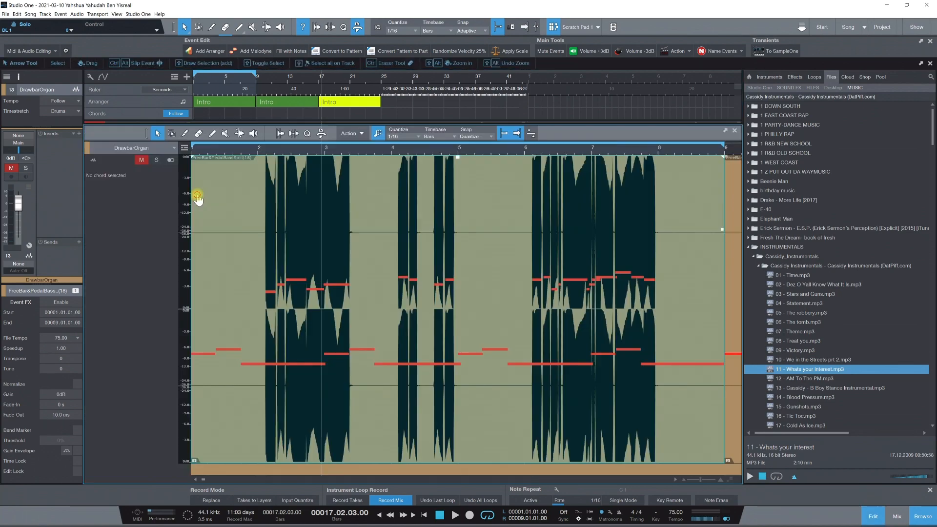
{"action": "left_click", "coordinate": [873, 516]}
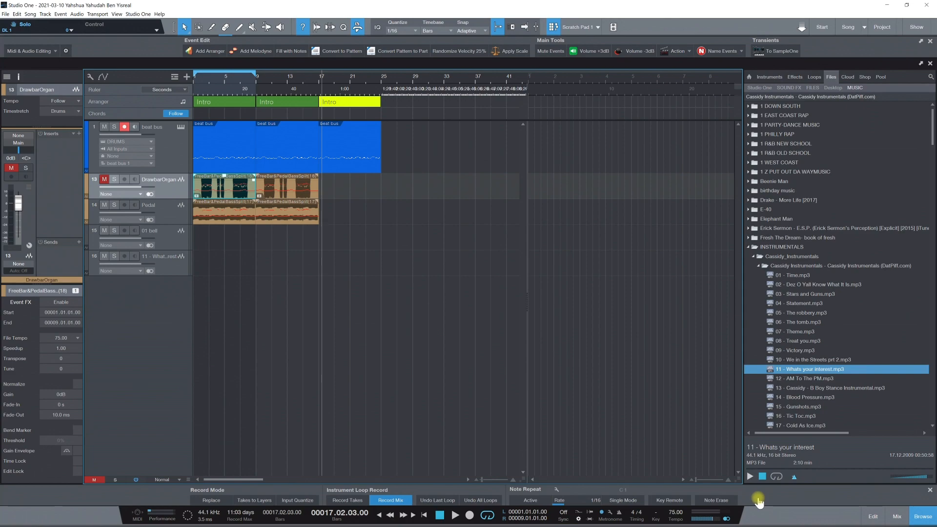
Review the general event and audio-specific operations available for the first Pedal event.
{"action": "right_click", "coordinate": [213, 216]}
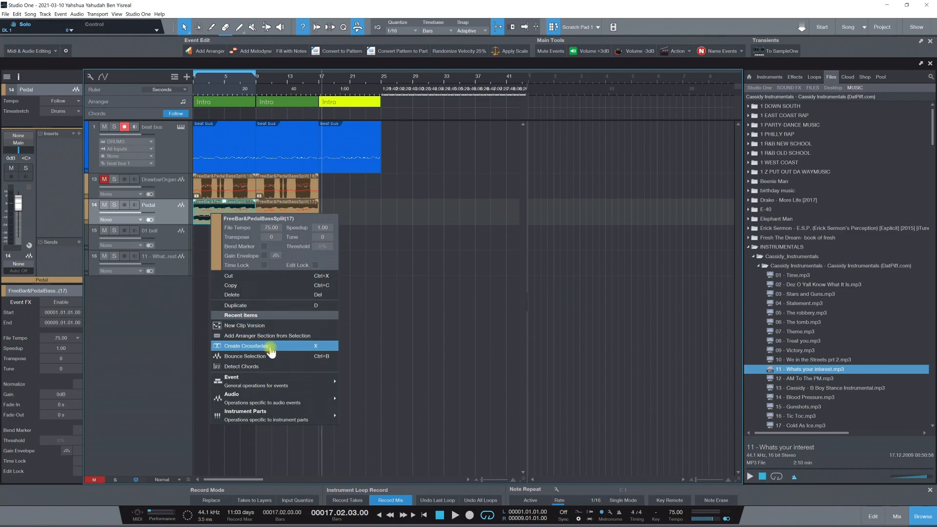
{"action": "mouse_move", "coordinate": [268, 383]}
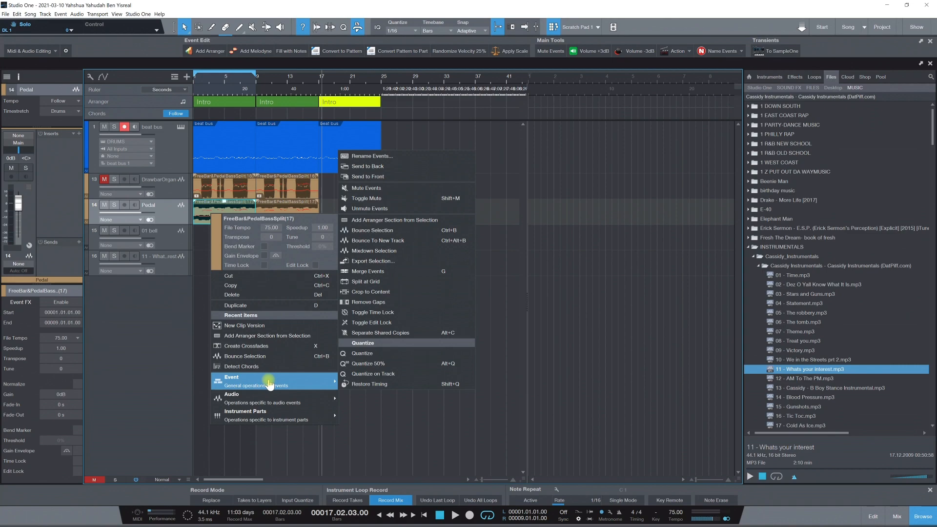
{"action": "mouse_move", "coordinate": [267, 399]}
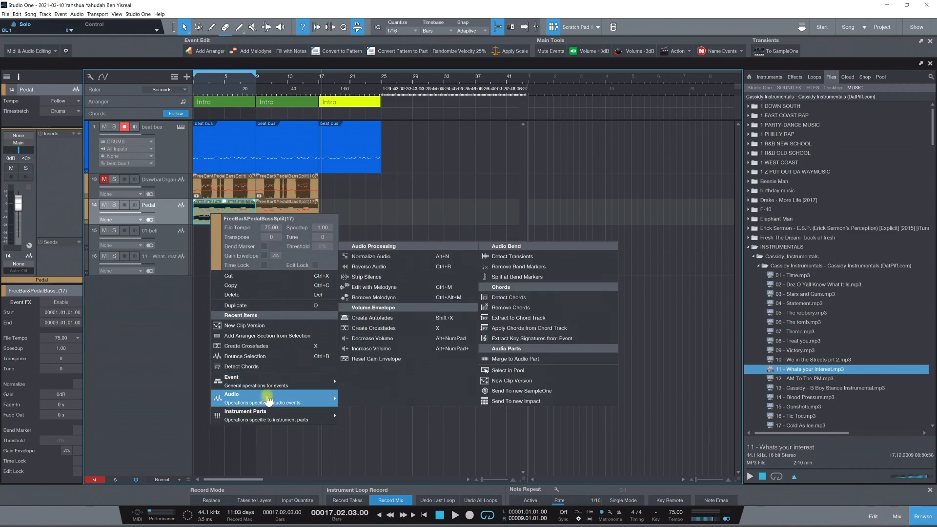
{"action": "left_click", "coordinate": [146, 342]}
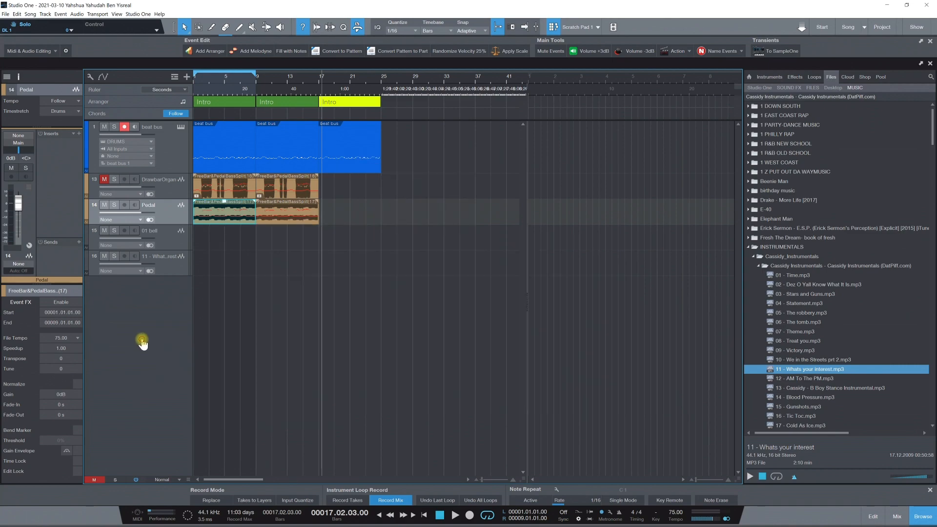
Review the general event operations available for the first beat bus event.
{"action": "left_click", "coordinate": [158, 143]}
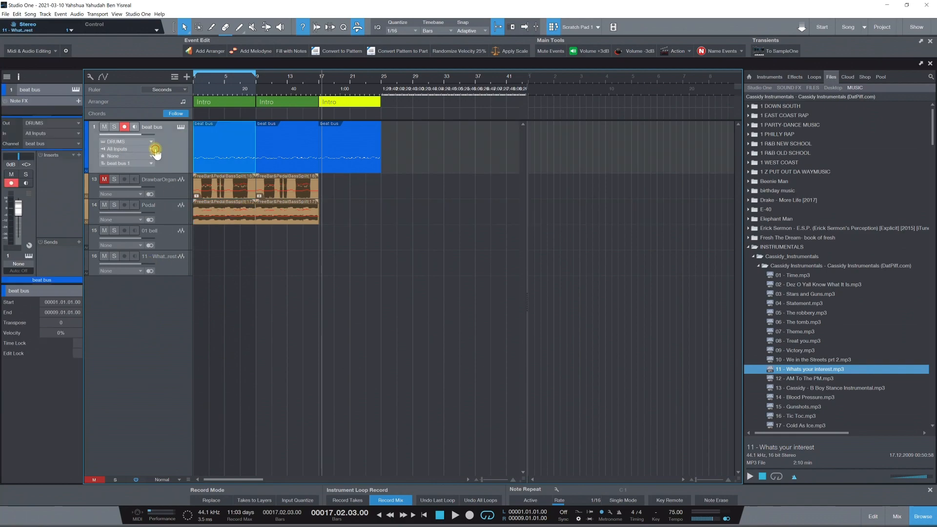
{"action": "right_click", "coordinate": [212, 148]}
{"action": "mouse_move", "coordinate": [269, 301]}
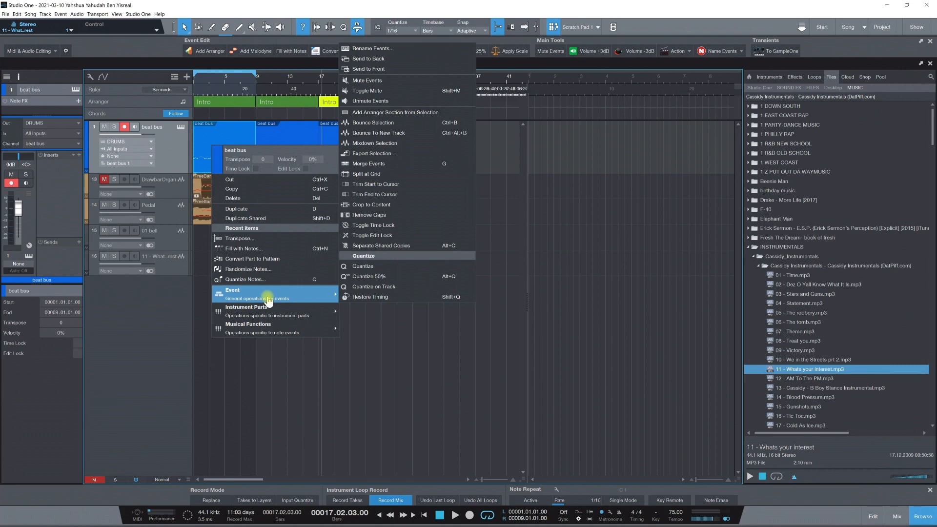
{"action": "left_click", "coordinate": [158, 303]}
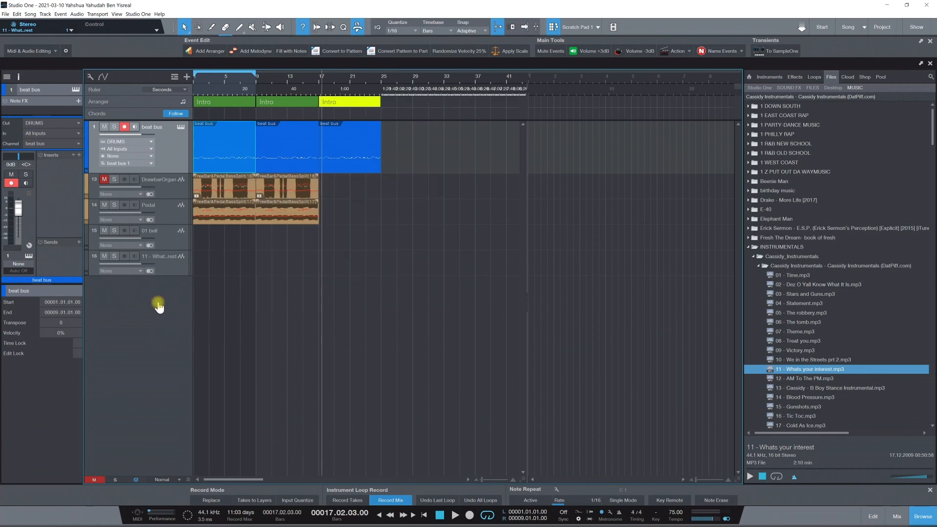
Select the DrawbarOrgan track, show its channel in the mixer console, and hide the console again.
{"action": "left_click", "coordinate": [166, 190]}
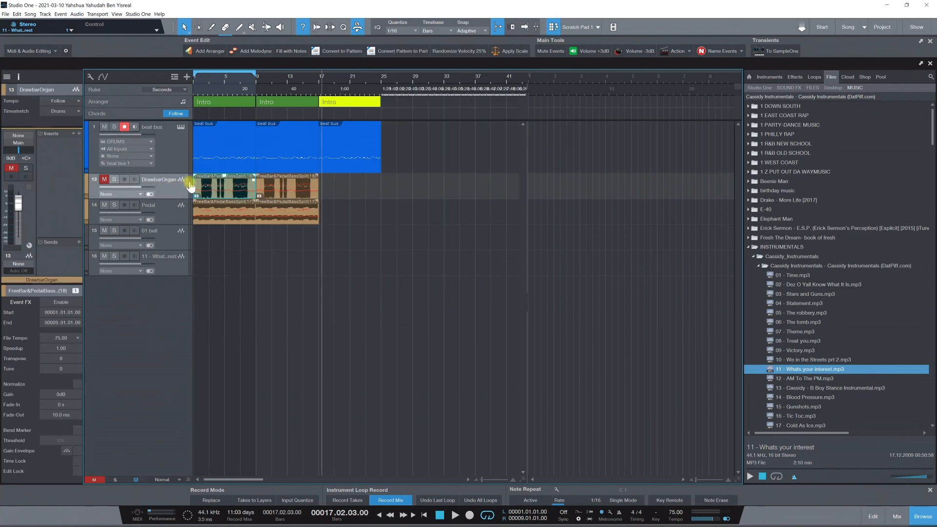
{"action": "key", "text": "F3"}
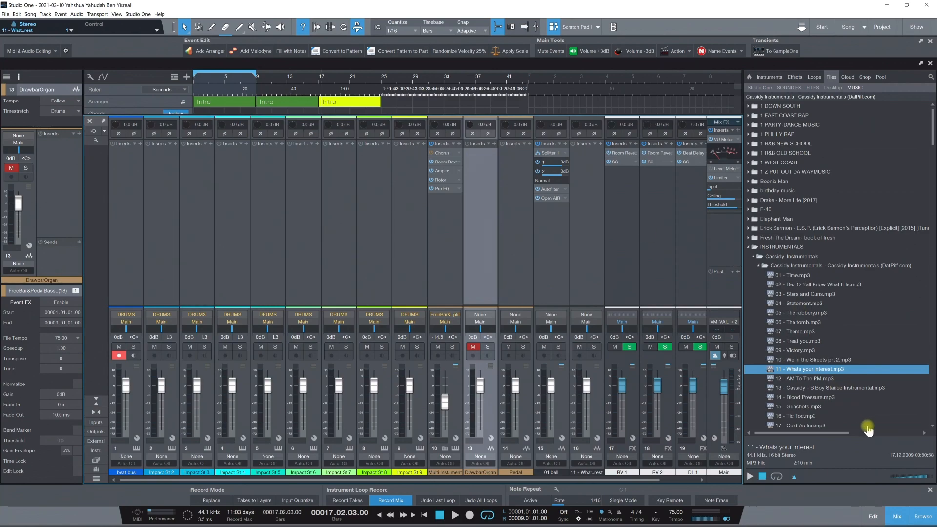
{"action": "left_click", "coordinate": [897, 516]}
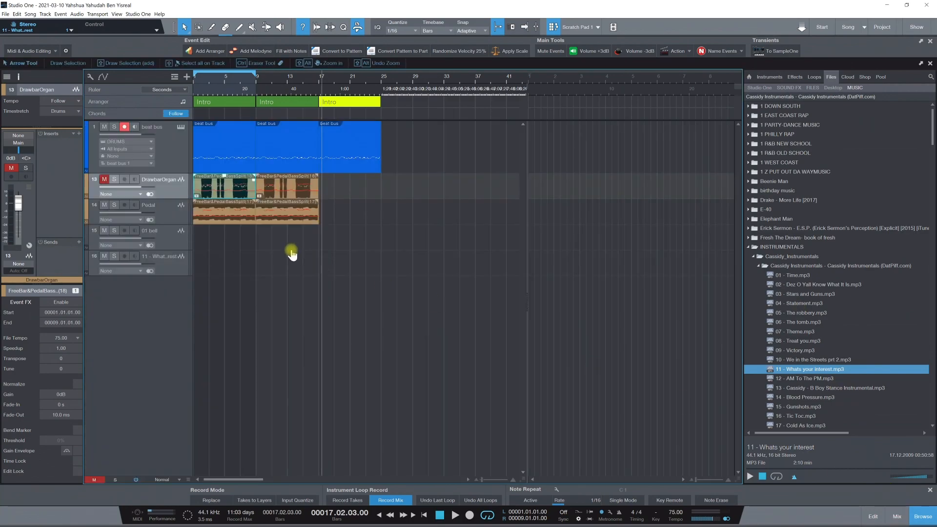
Transform the Pedal audio track back to an instrument track.
{"action": "right_click", "coordinate": [168, 185]}
{"action": "left_click", "coordinate": [166, 217]}
{"action": "right_click", "coordinate": [166, 216]}
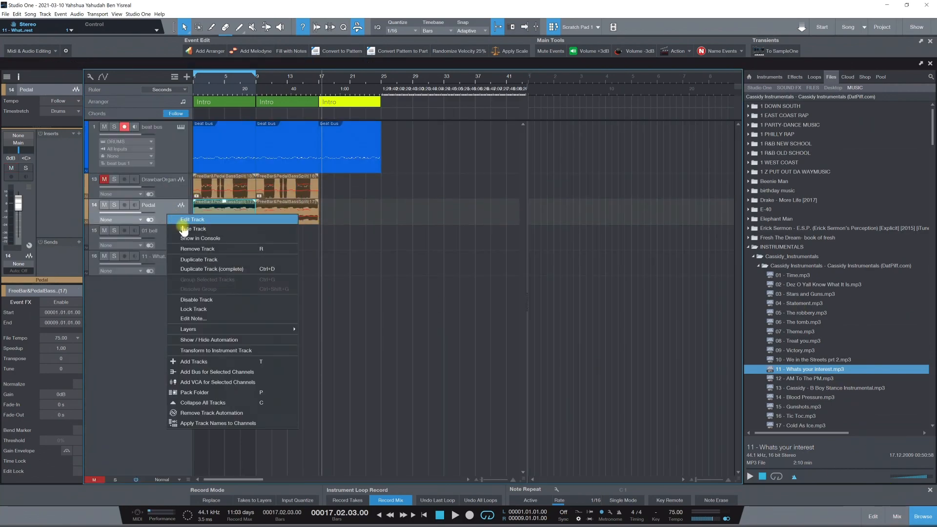
{"action": "left_click", "coordinate": [216, 350]}
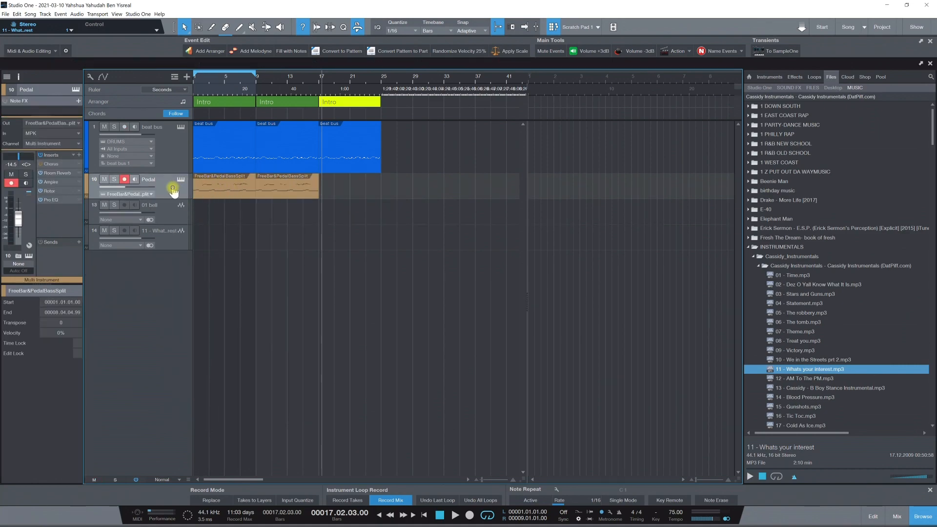
Review the Pedal instrument track's commands and its first event's instrument-part and musical functions, then select the second Pedal event.
{"action": "right_click", "coordinate": [173, 190]}
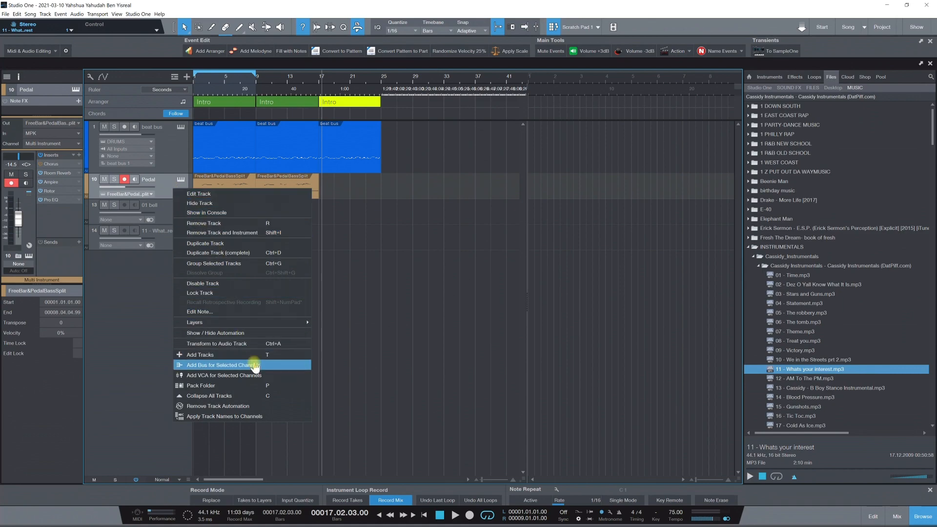
{"action": "left_click", "coordinate": [369, 274]}
{"action": "left_click", "coordinate": [218, 184]}
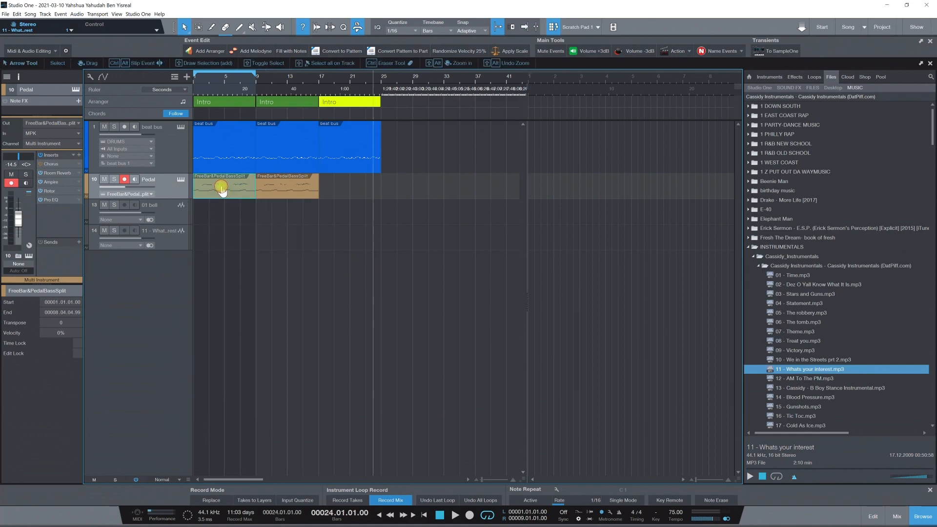
{"action": "right_click", "coordinate": [222, 188]}
{"action": "mouse_move", "coordinate": [296, 340]}
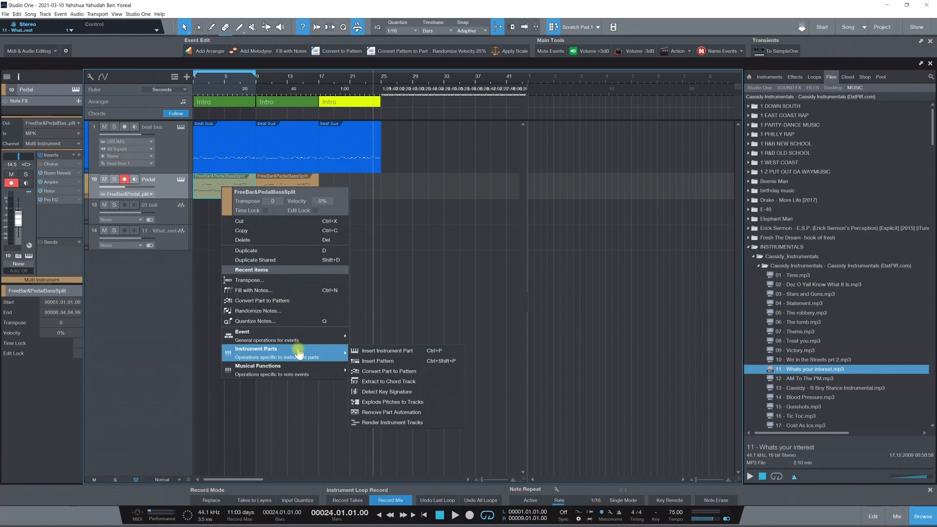
{"action": "mouse_move", "coordinate": [300, 370]}
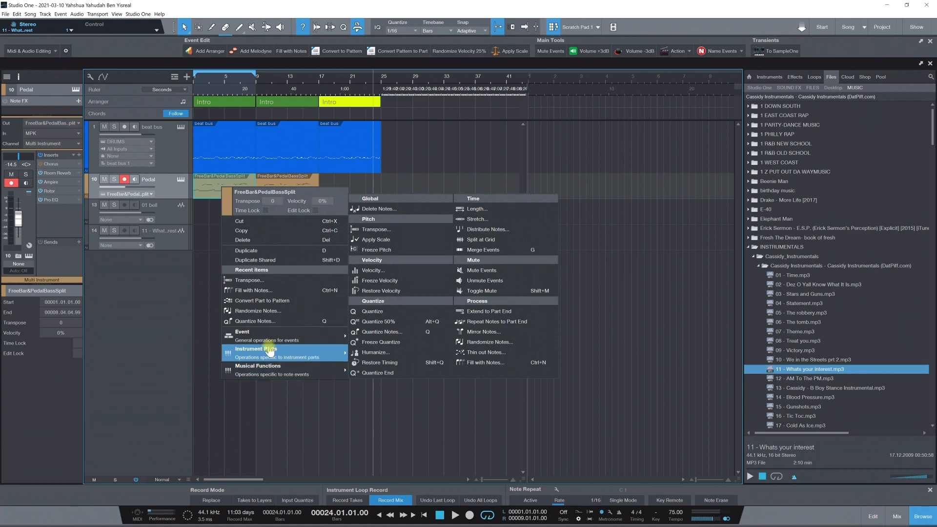
{"action": "mouse_move", "coordinate": [259, 337]}
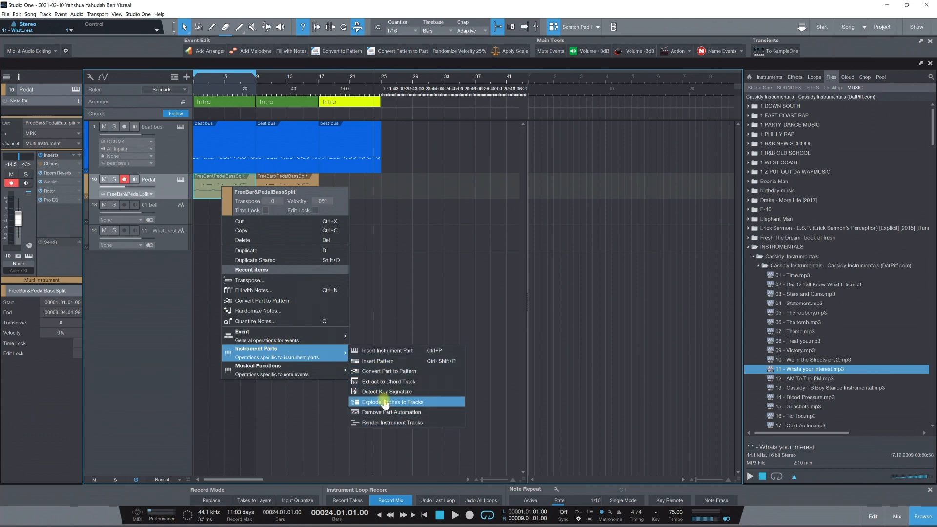
{"action": "left_click", "coordinate": [170, 288]}
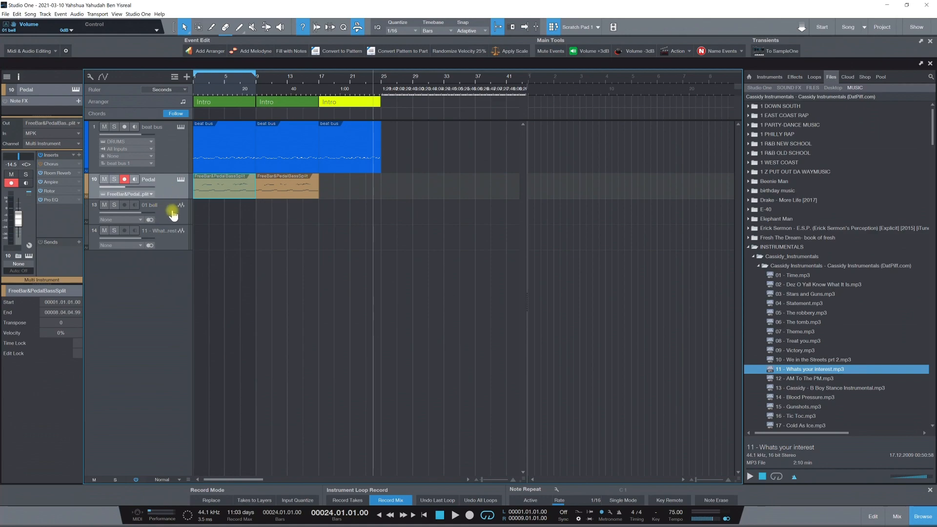
{"action": "left_click", "coordinate": [288, 196]}
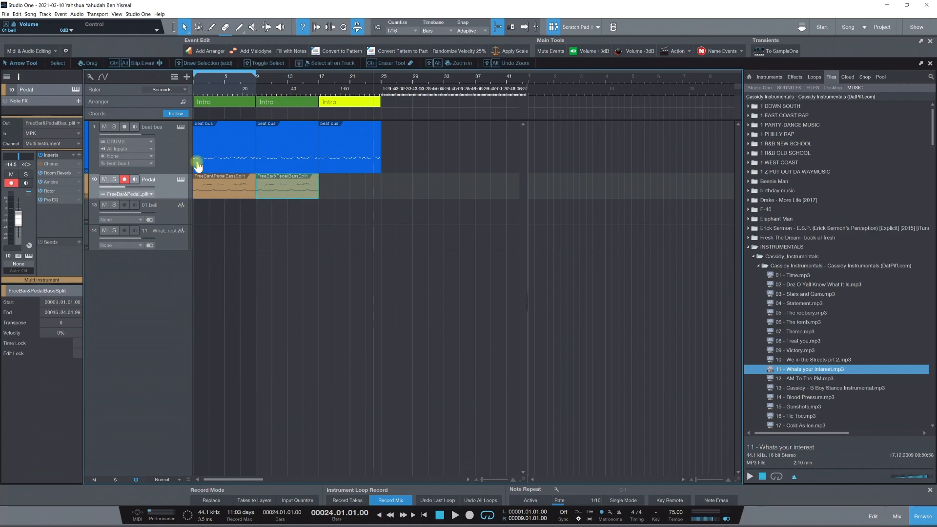
Pack the beat bus and Pedal tracks together into a folder track.
{"action": "left_click", "coordinate": [175, 158]}
{"action": "right_click", "coordinate": [174, 161]}
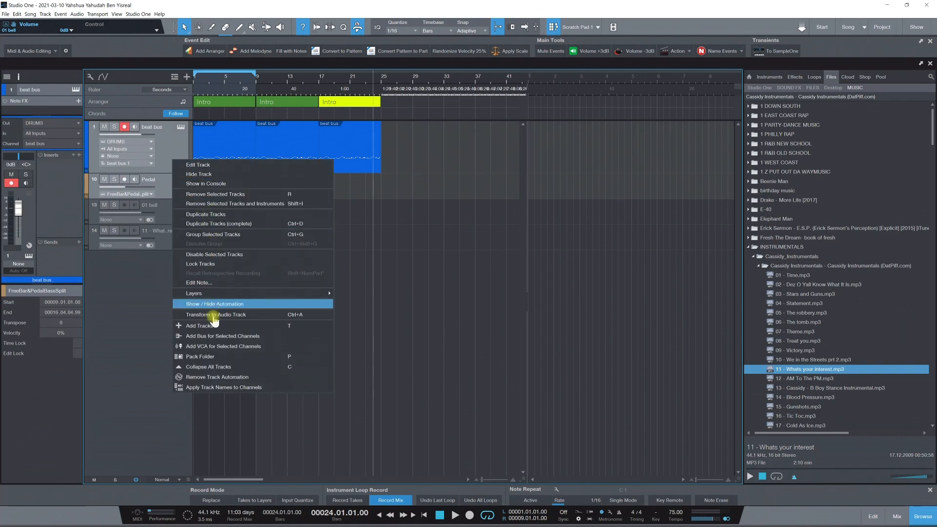
{"action": "left_click", "coordinate": [208, 357]}
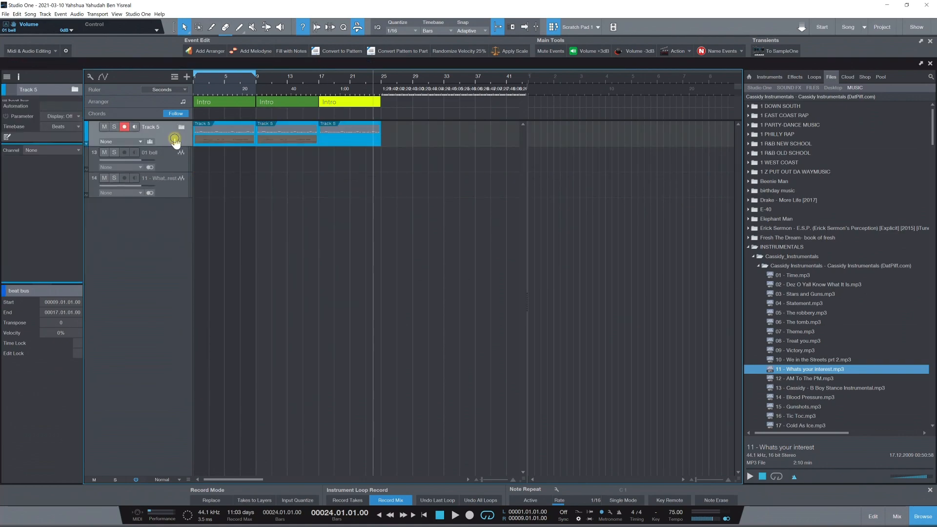
Examine the commands available for the packed folder track and its first folder event, and undo the folder packing.
{"action": "right_click", "coordinate": [176, 143]}
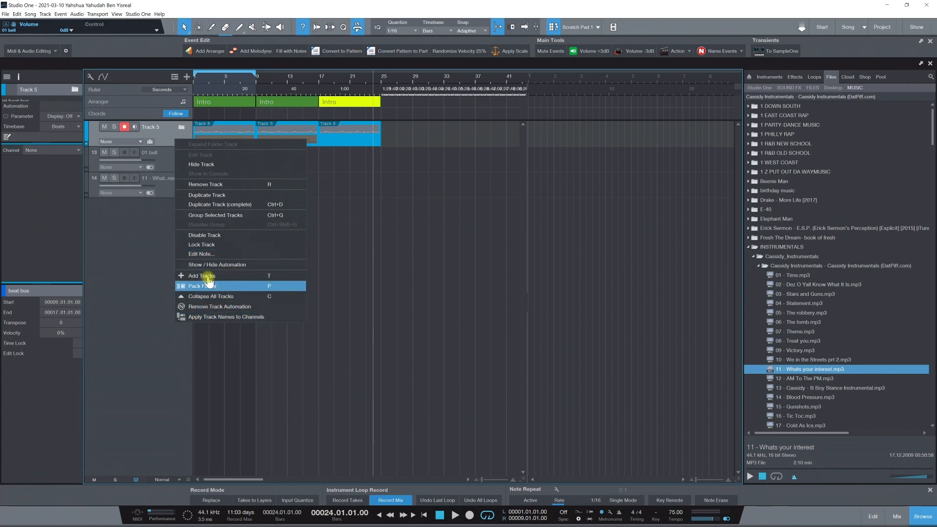
{"action": "left_click", "coordinate": [188, 151]}
{"action": "left_click", "coordinate": [209, 130]}
{"action": "right_click", "coordinate": [207, 134]}
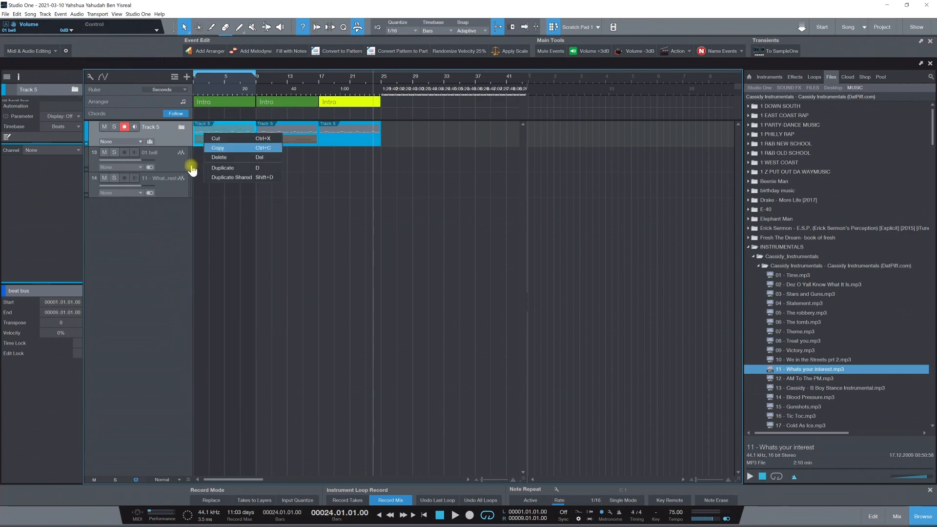
{"action": "left_click", "coordinate": [173, 199]}
{"action": "right_click", "coordinate": [210, 139]}
{"action": "left_click", "coordinate": [172, 139]}
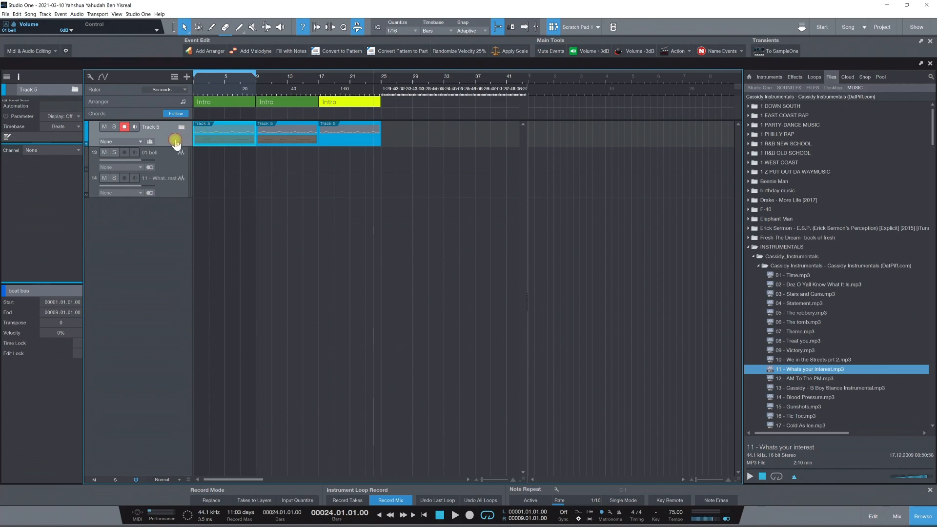
{"action": "right_click", "coordinate": [173, 139]}
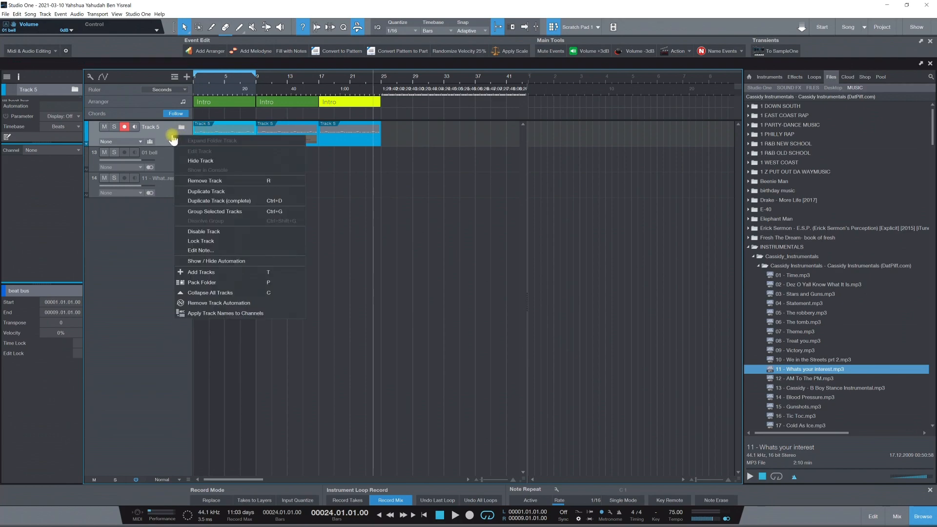
{"action": "left_click", "coordinate": [168, 139]}
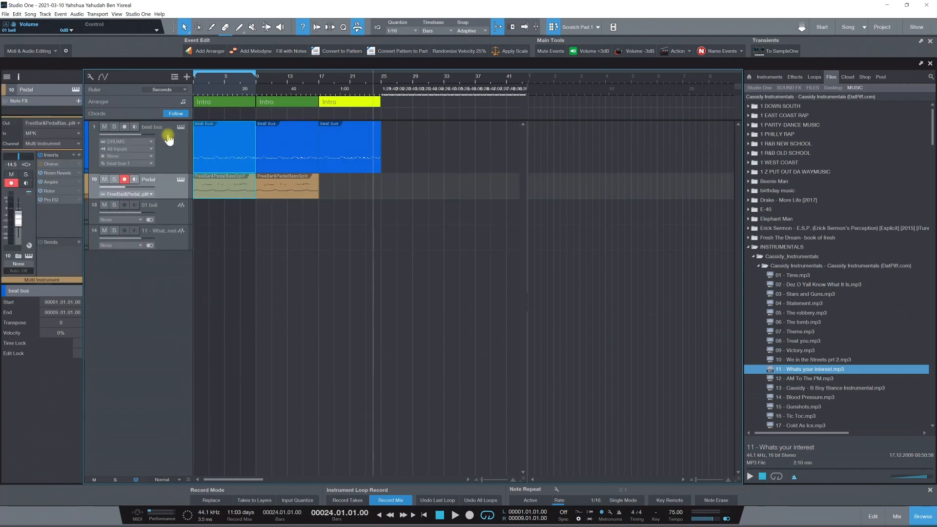
Examine the Pedal track's commands and the musical functions available for its first event, leaving the event deselected.
{"action": "right_click", "coordinate": [171, 192]}
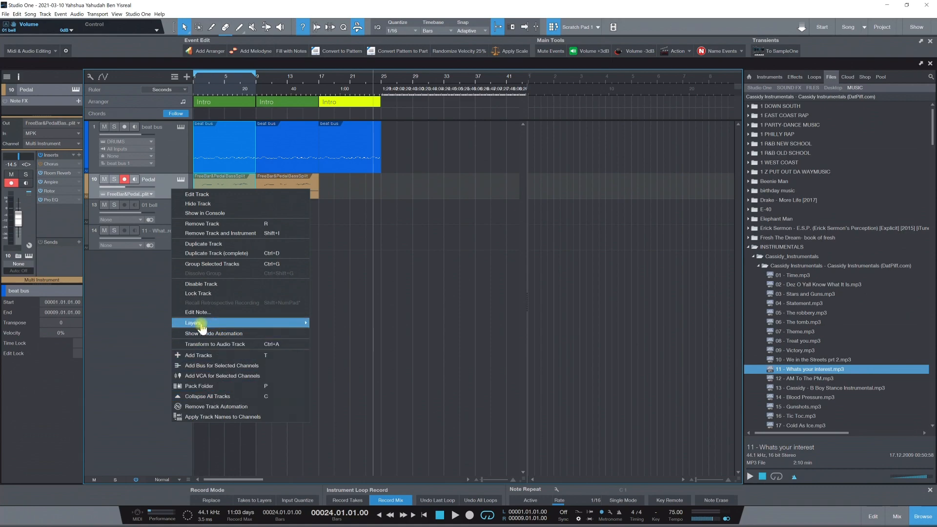
{"action": "left_click", "coordinate": [150, 308]}
{"action": "right_click", "coordinate": [218, 185]}
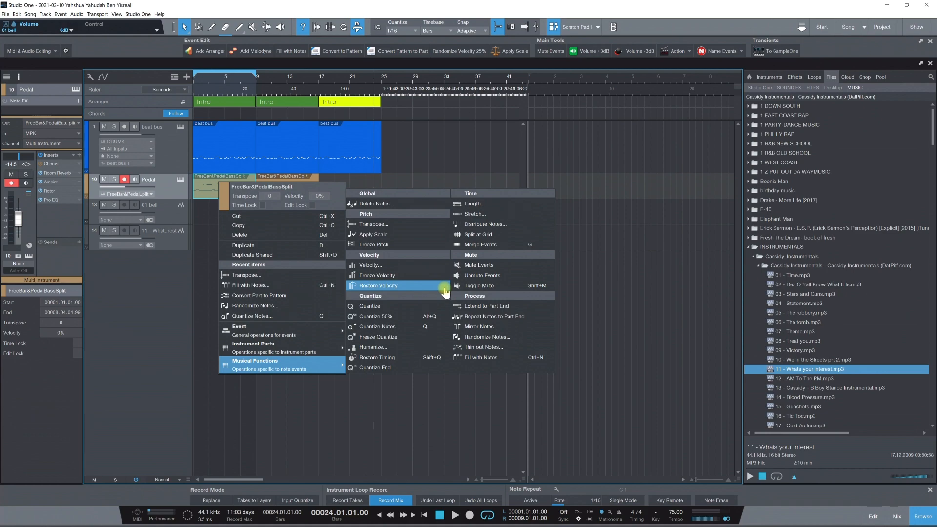
{"action": "left_click", "coordinate": [165, 306]}
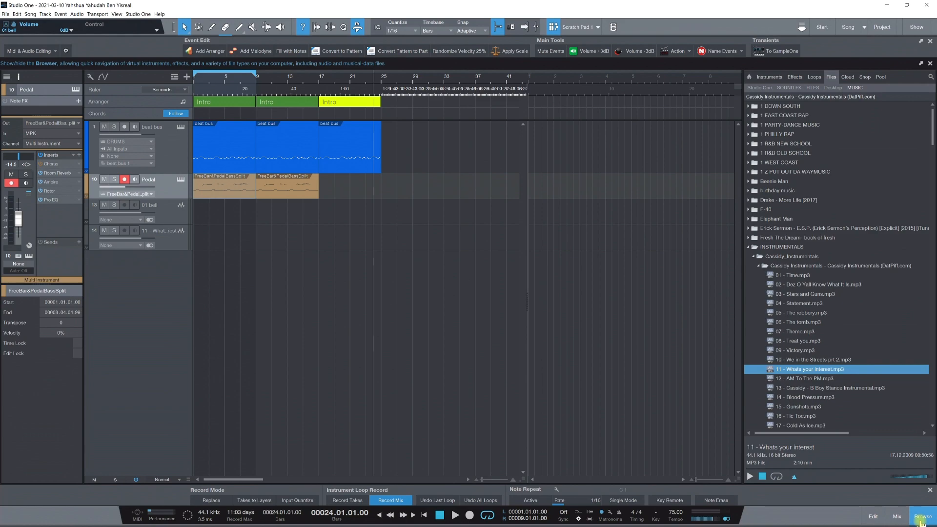
Close the current song and return to the start page.
{"action": "key", "text": "ctrl+w"}
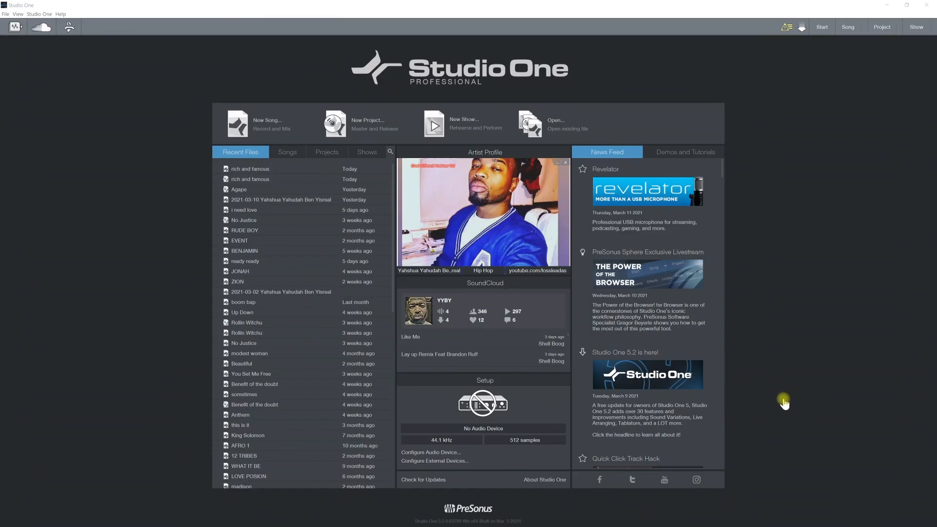